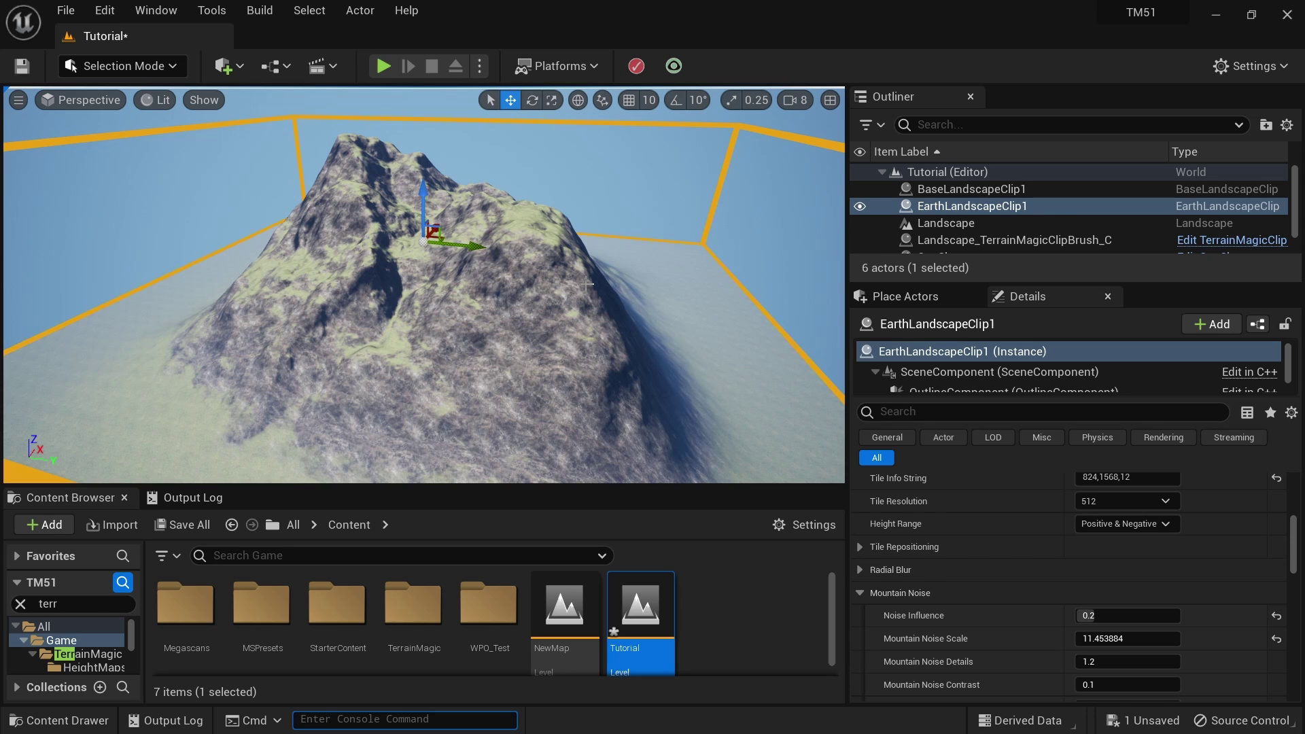
Step: Set the Mountain Noise influence of EarthLandscapeClip1 to 0 and inspect the mountain's shape up close
{"action": "right_click_drag", "start_coordinate": [585, 284], "coordinate": [540, 283]}
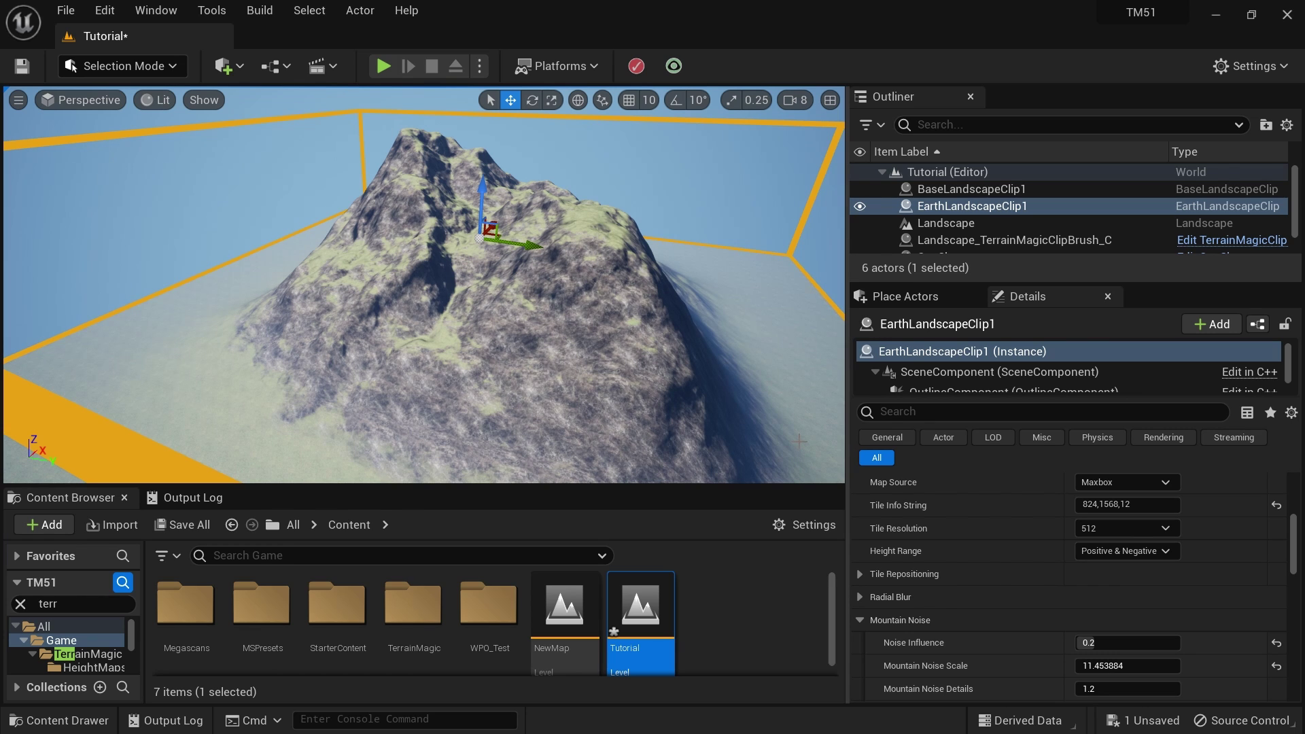
{"action": "mouse_move", "coordinate": [746, 439]}
{"action": "right_mouse_down"}
{"action": "mouse_move", "coordinate": [735, 428]}
{"action": "mouse_move", "coordinate": [772, 384]}
{"action": "mouse_move", "coordinate": [746, 439]}
{"action": "right_mouse_up"}
{"action": "key", "text": "w"}
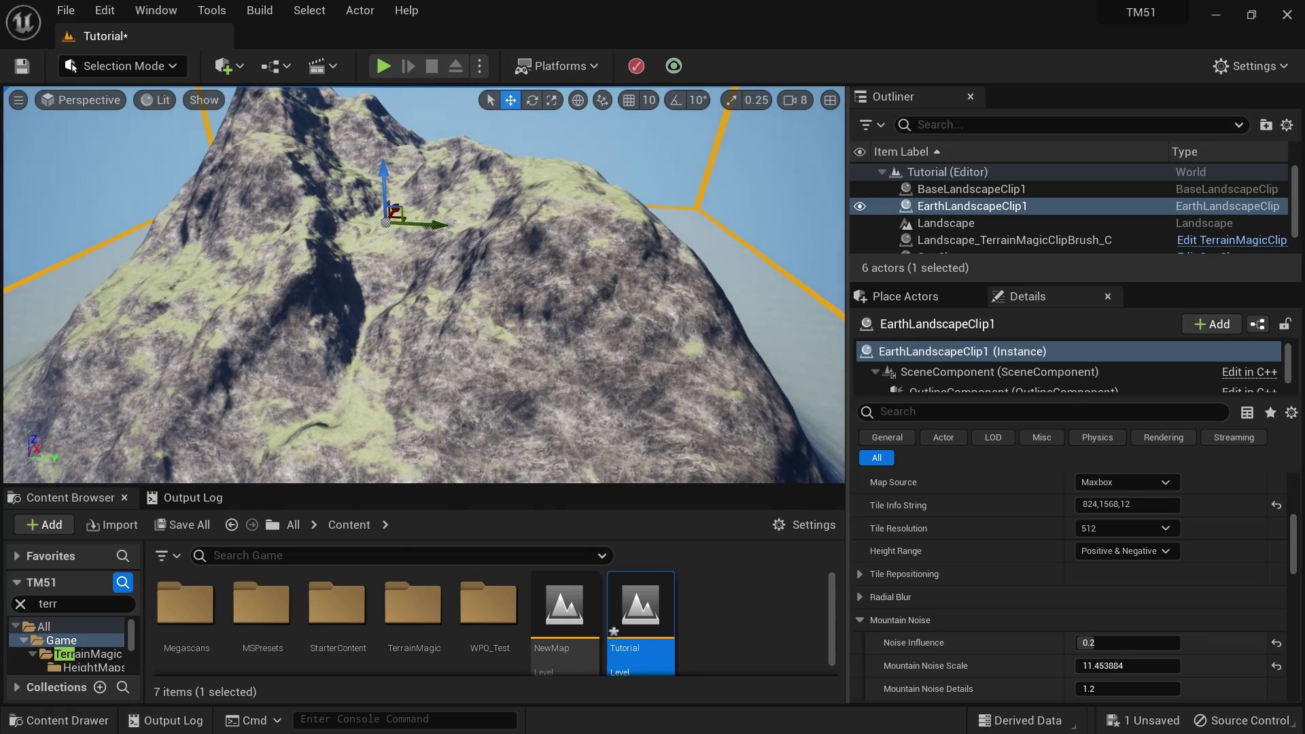
{"action": "left_click", "coordinate": [1137, 644]}
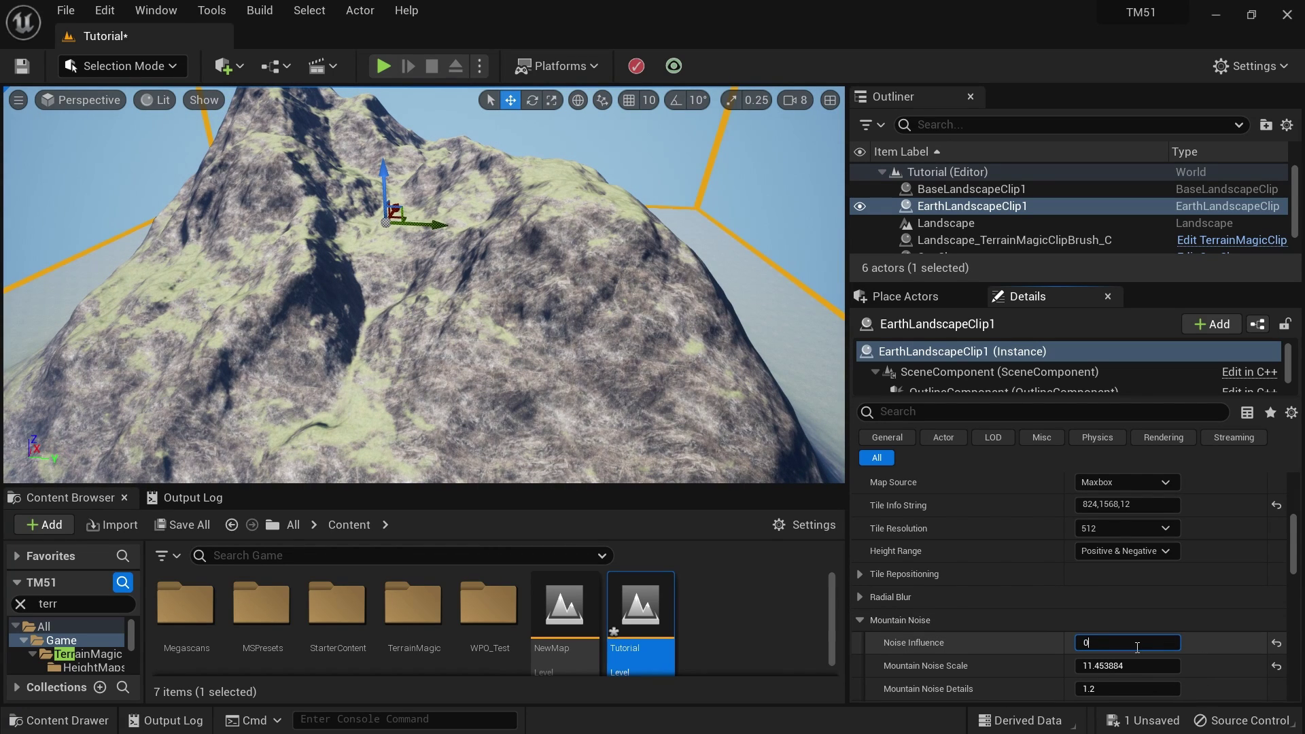
{"action": "left_click", "coordinate": [1229, 611]}
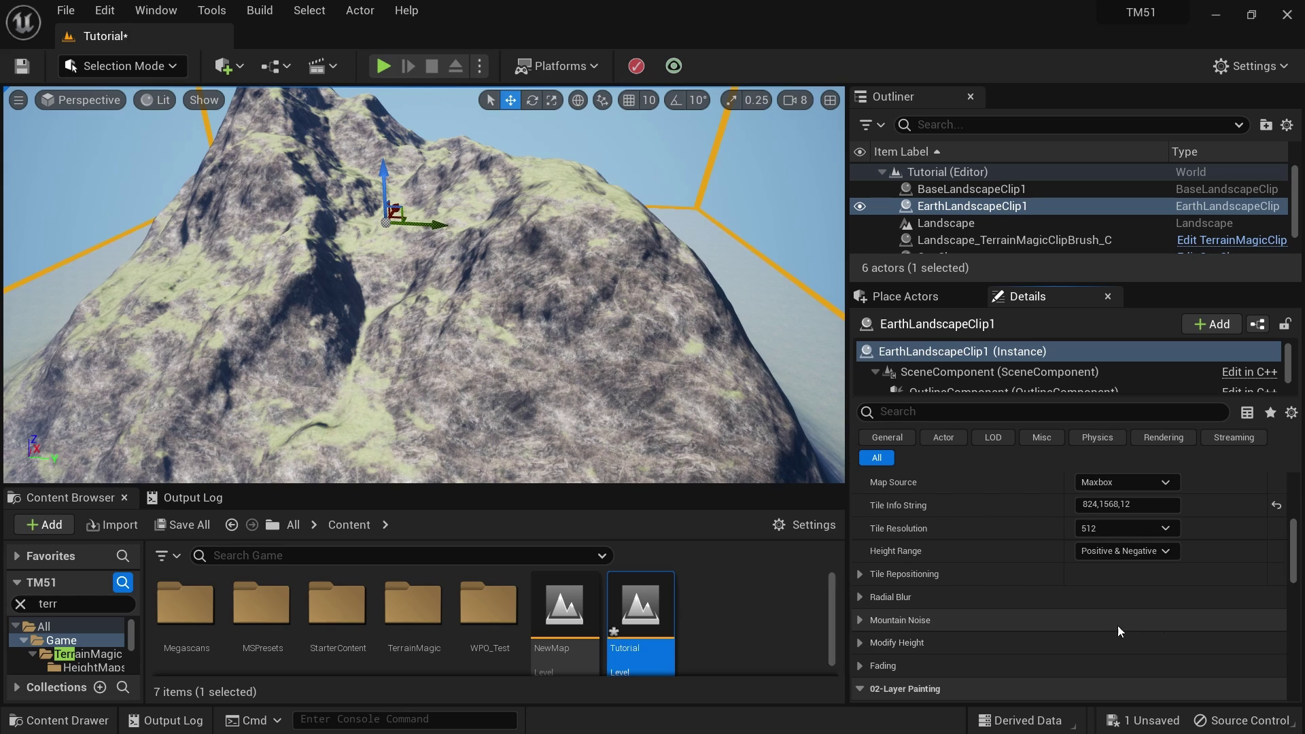
{"action": "left_click", "coordinate": [859, 620]}
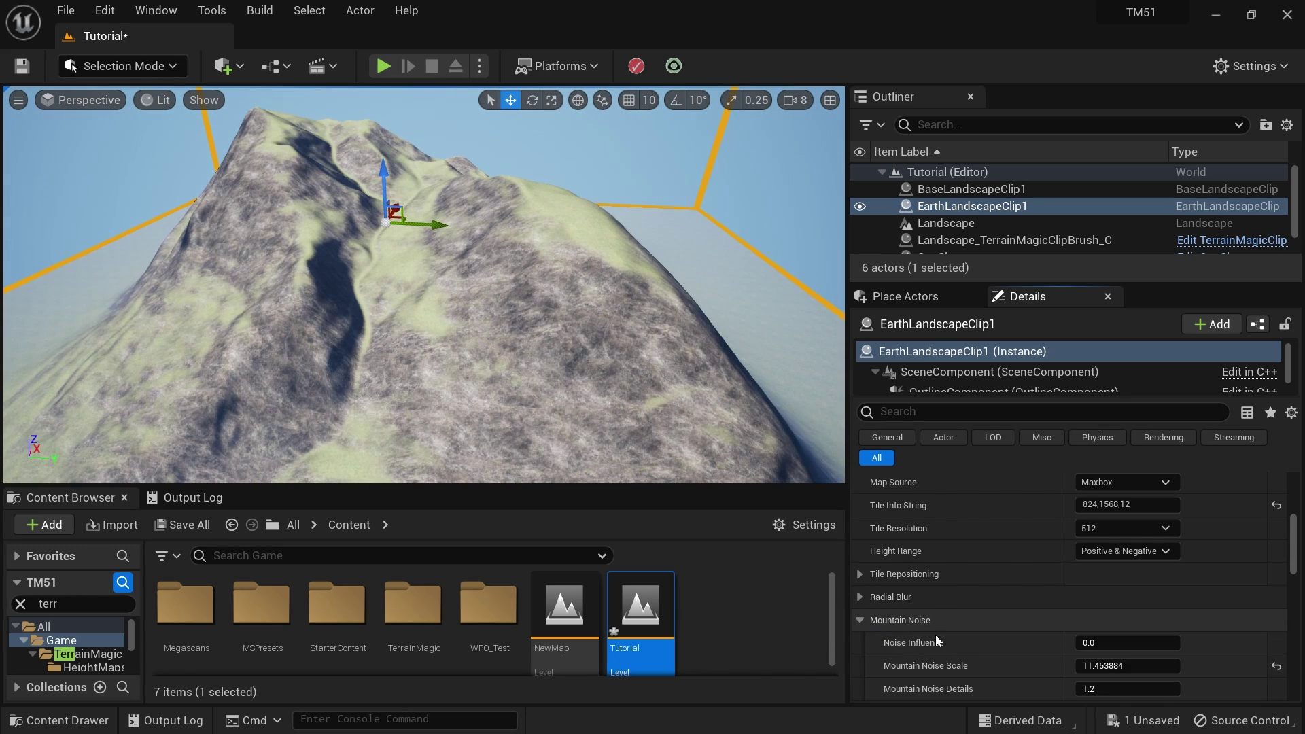
{"action": "right_click_drag", "start_coordinate": [424, 286], "coordinate": [386, 269]}
{"action": "right_click_drag", "start_coordinate": [484, 362], "coordinate": [484, 362]}
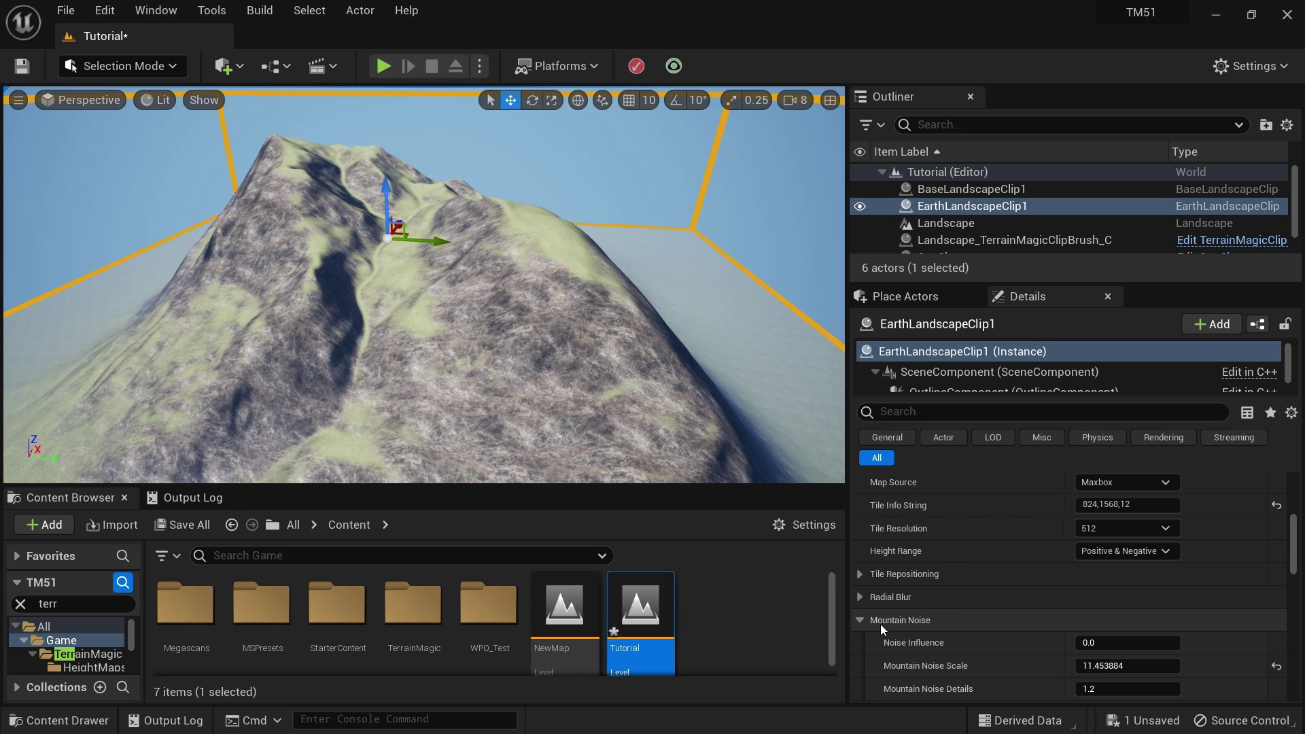
Step: Set the Noise Influence back to 0.2 and switch the landscape to the plain preview material
{"action": "left_click", "coordinate": [1101, 644]}
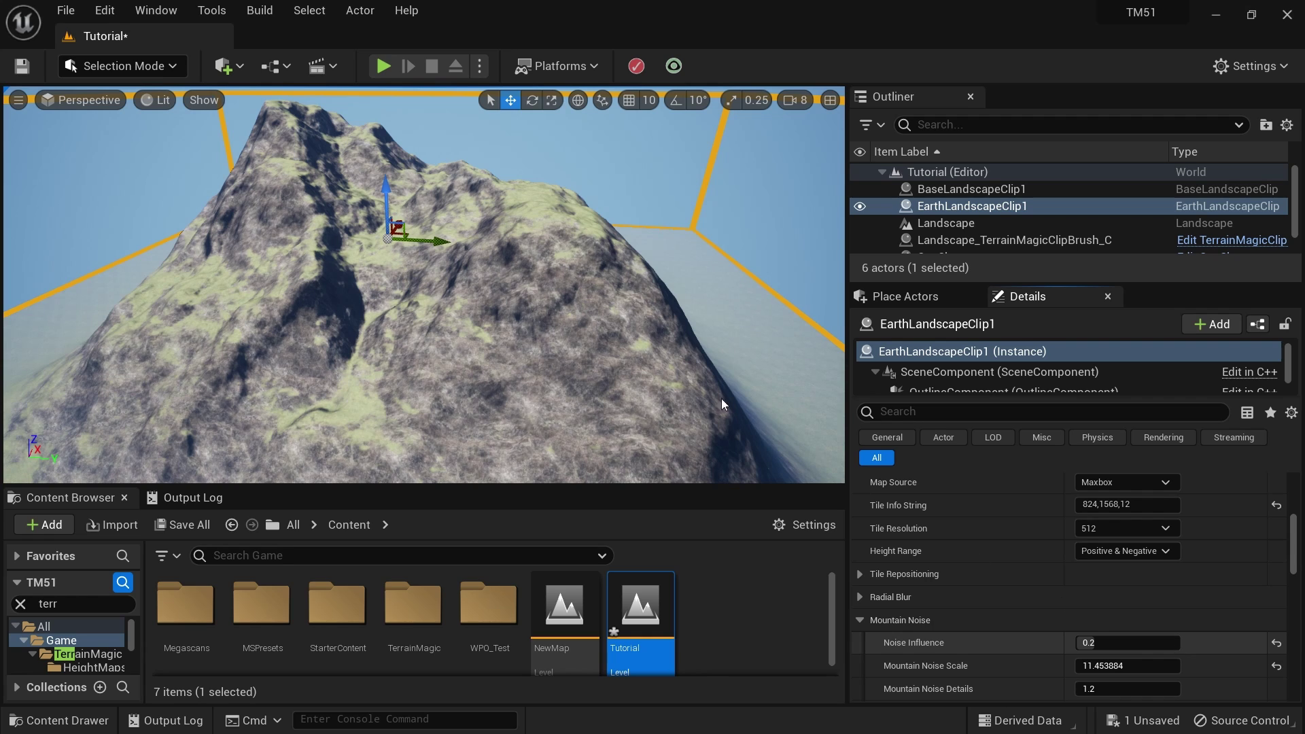
{"action": "right_click_drag", "start_coordinate": [720, 399], "coordinate": [726, 95]}
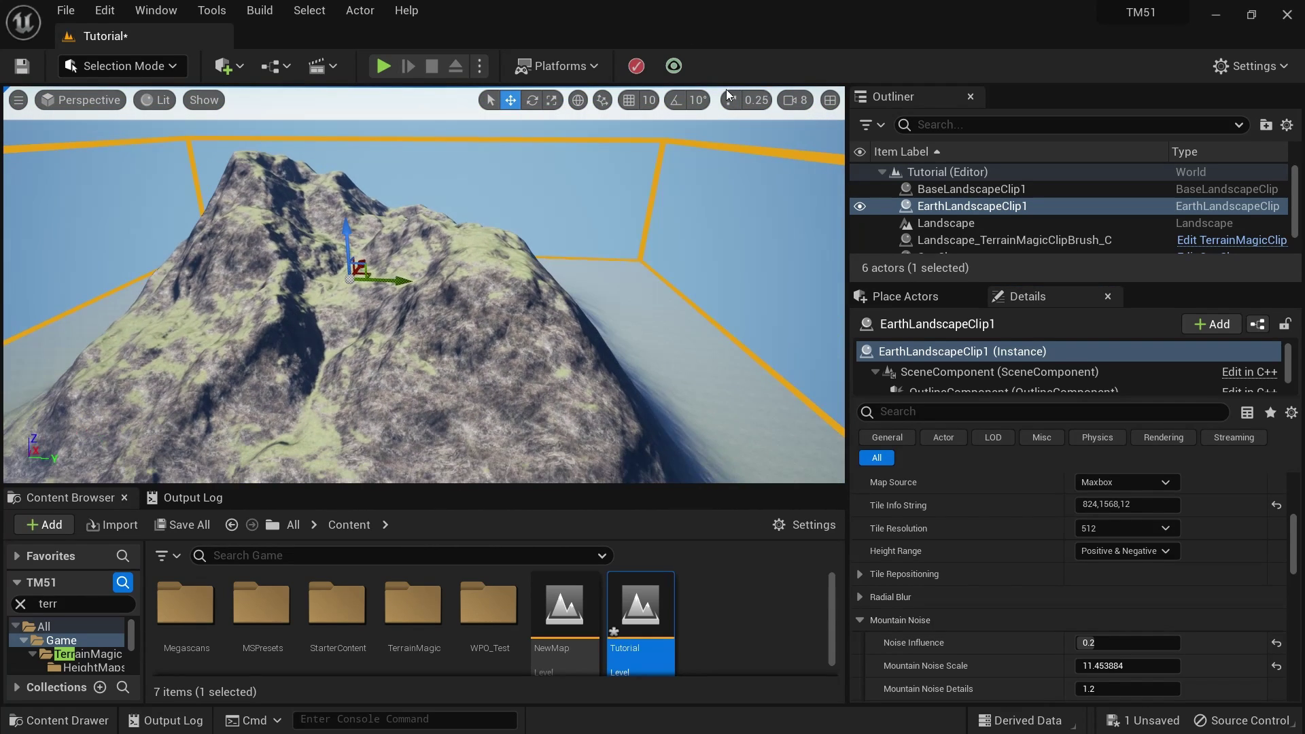
{"action": "left_click", "coordinate": [675, 66]}
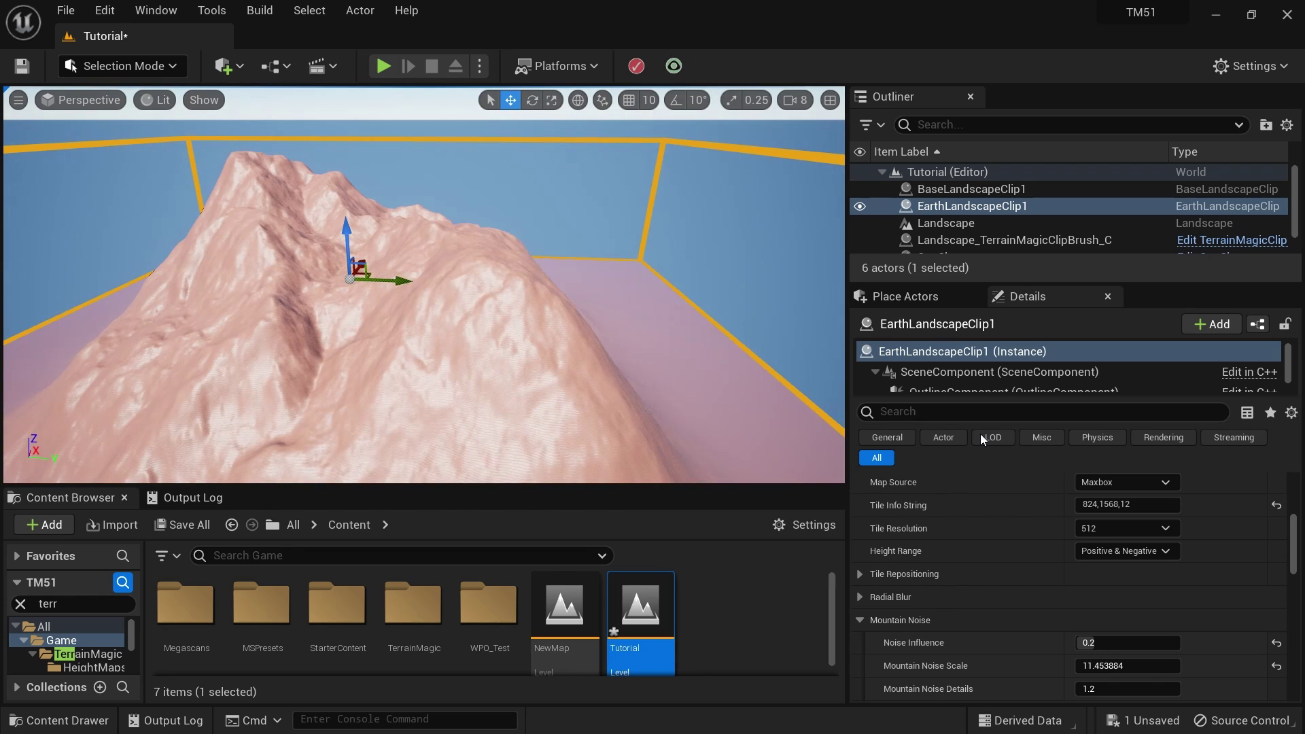
Step: Adjust the Mountain Noise Scale to about 11.44 and the Mountain Noise Details to about 1.9
{"action": "left_click_drag", "start_coordinate": [1127, 667], "coordinate": [1038, 679]}
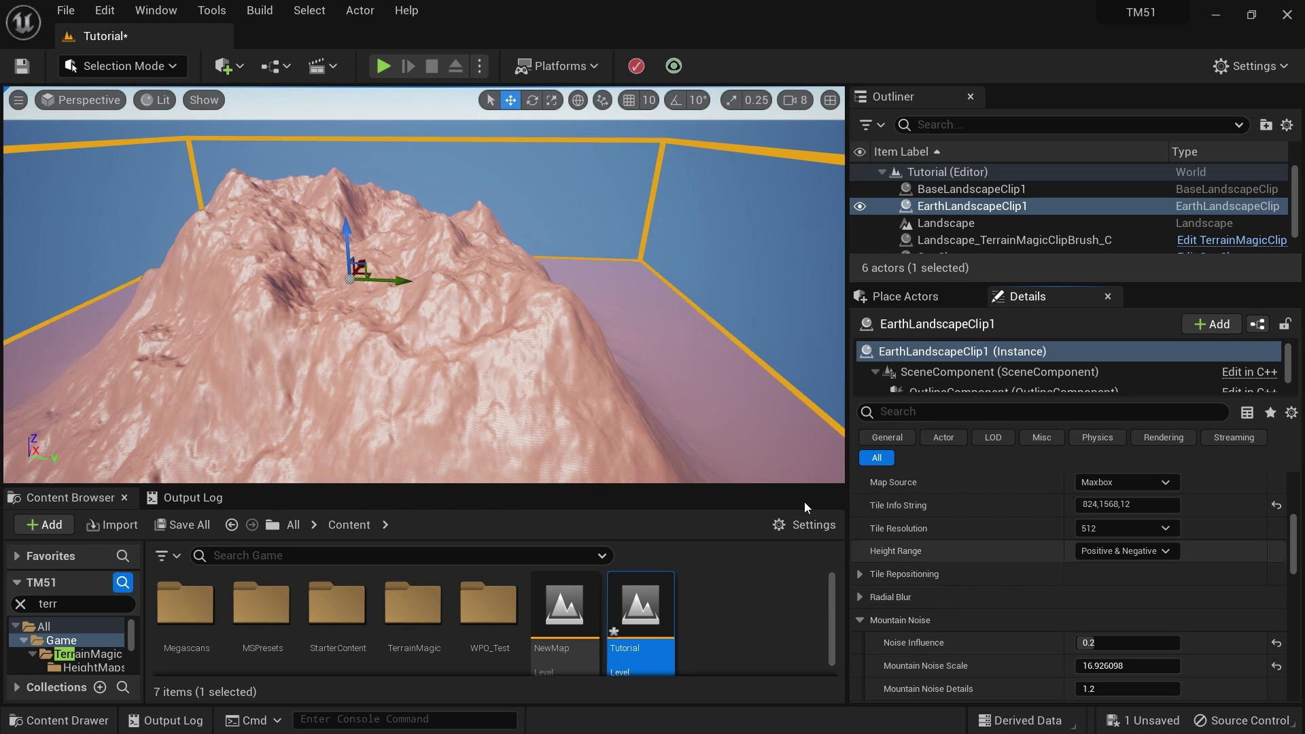
{"action": "right_click_drag", "start_coordinate": [686, 381], "coordinate": [874, 493]}
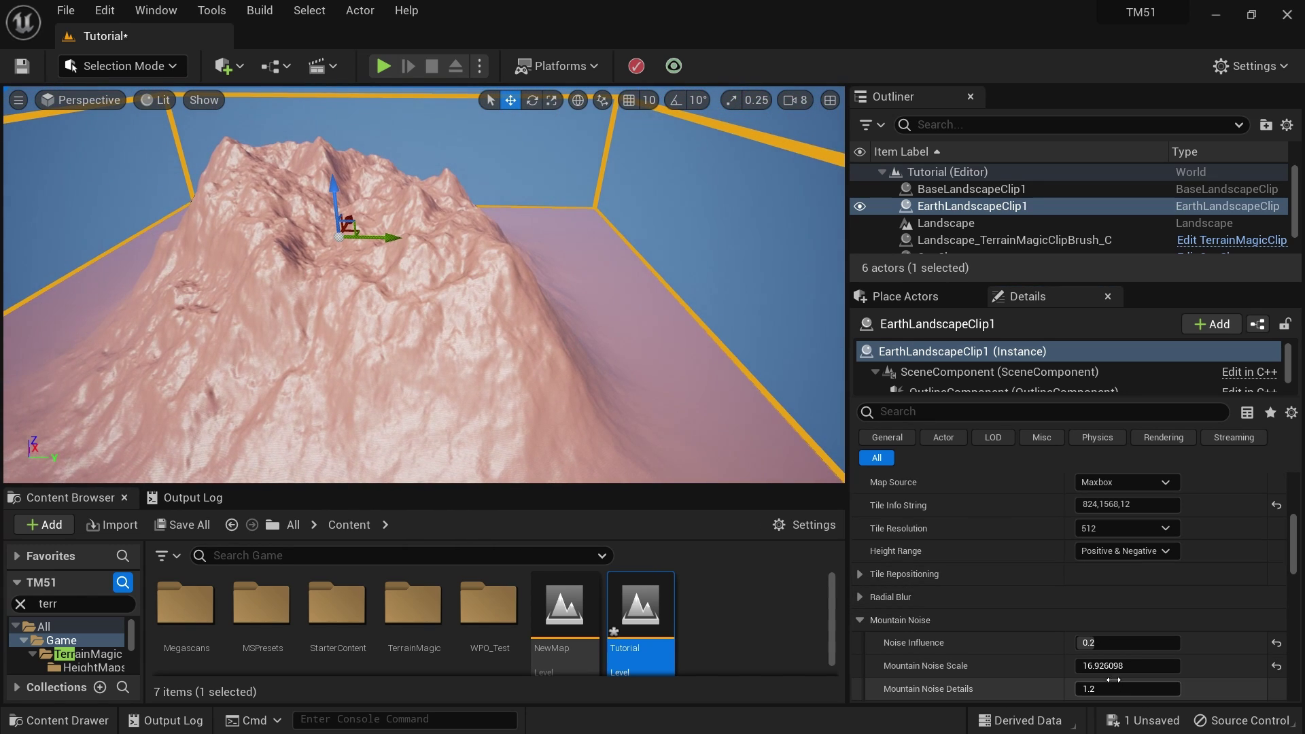
{"action": "left_click_drag", "start_coordinate": [1128, 667], "coordinate": [1101, 634]}
{"action": "scroll", "coordinate": [1101, 652], "scroll_direction": "down", "scroll_amount": 2}
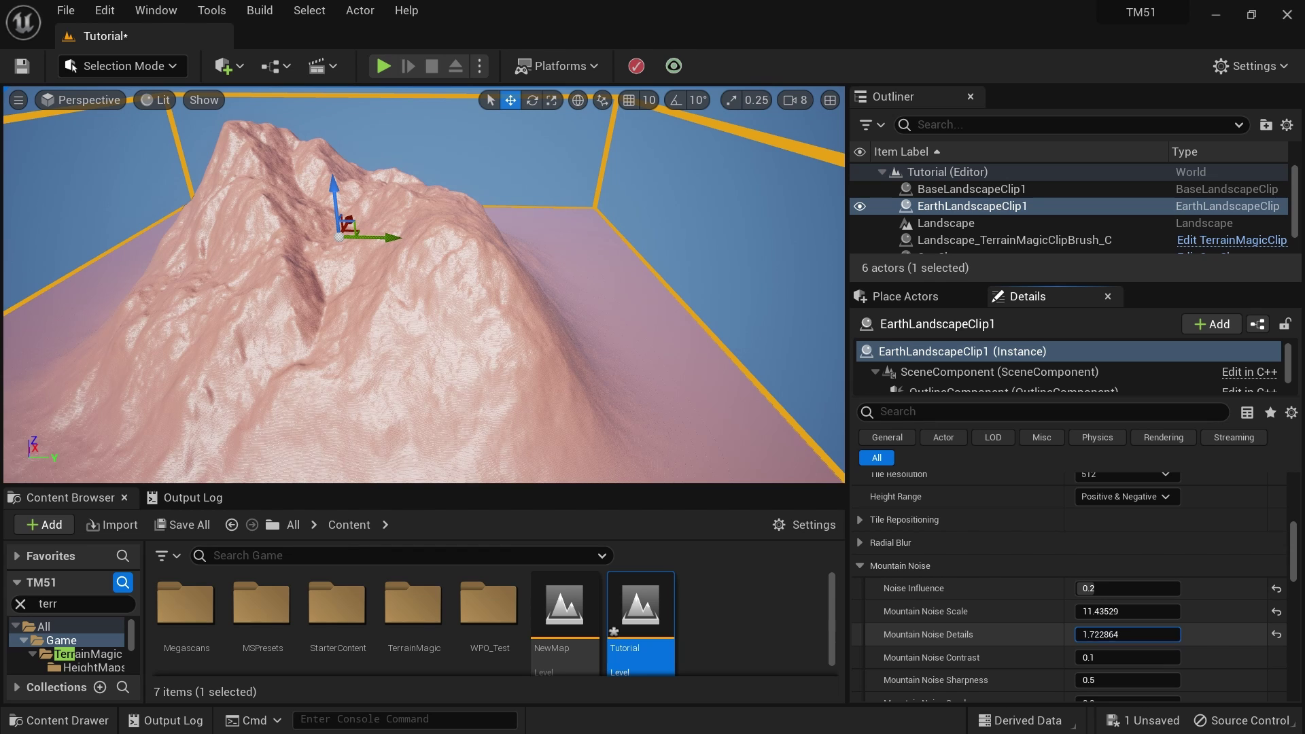
{"action": "right_click_drag", "start_coordinate": [612, 381], "coordinate": [666, 398]}
{"action": "right_click_drag", "start_coordinate": [455, 268], "coordinate": [469, 261]}
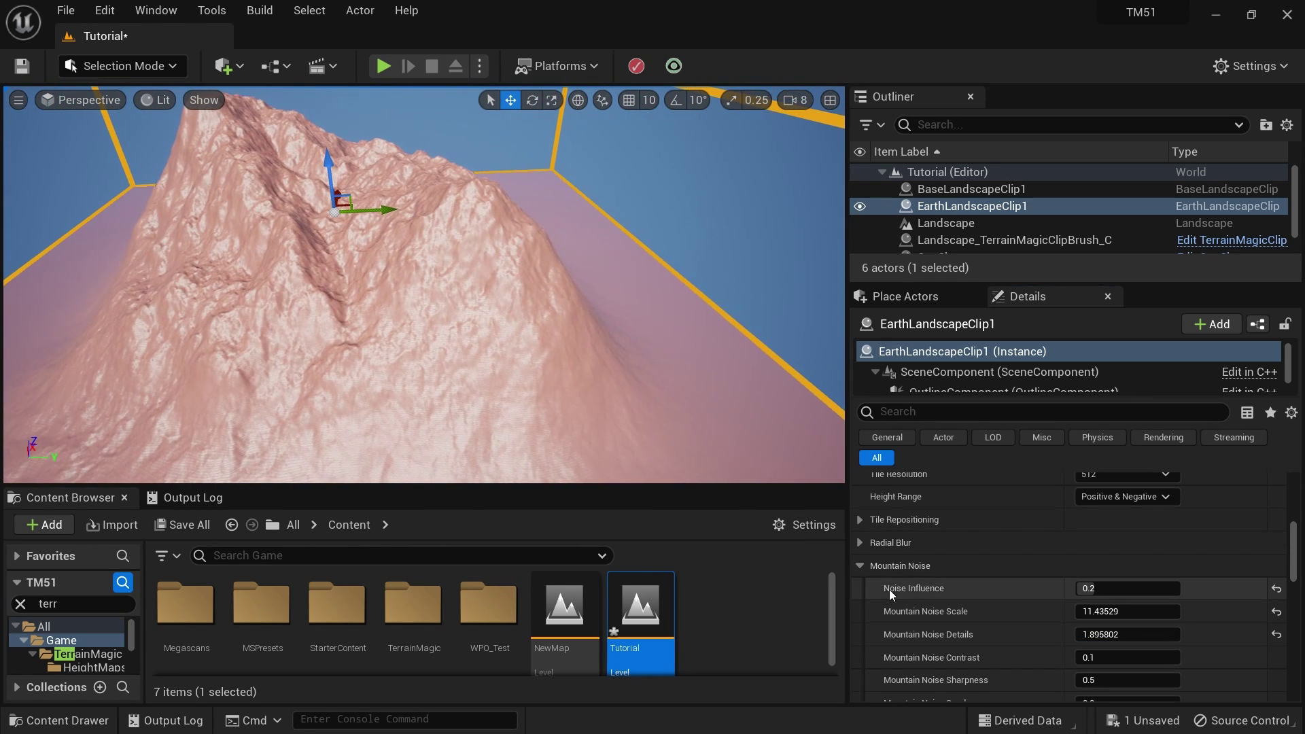
Step: Set the mountain noise contrast to about 0.29, sharpness to 0.83, seed to 0.24, and position to 0.38 and 0.54
{"action": "left_click_drag", "start_coordinate": [1096, 657], "coordinate": [1101, 657]}
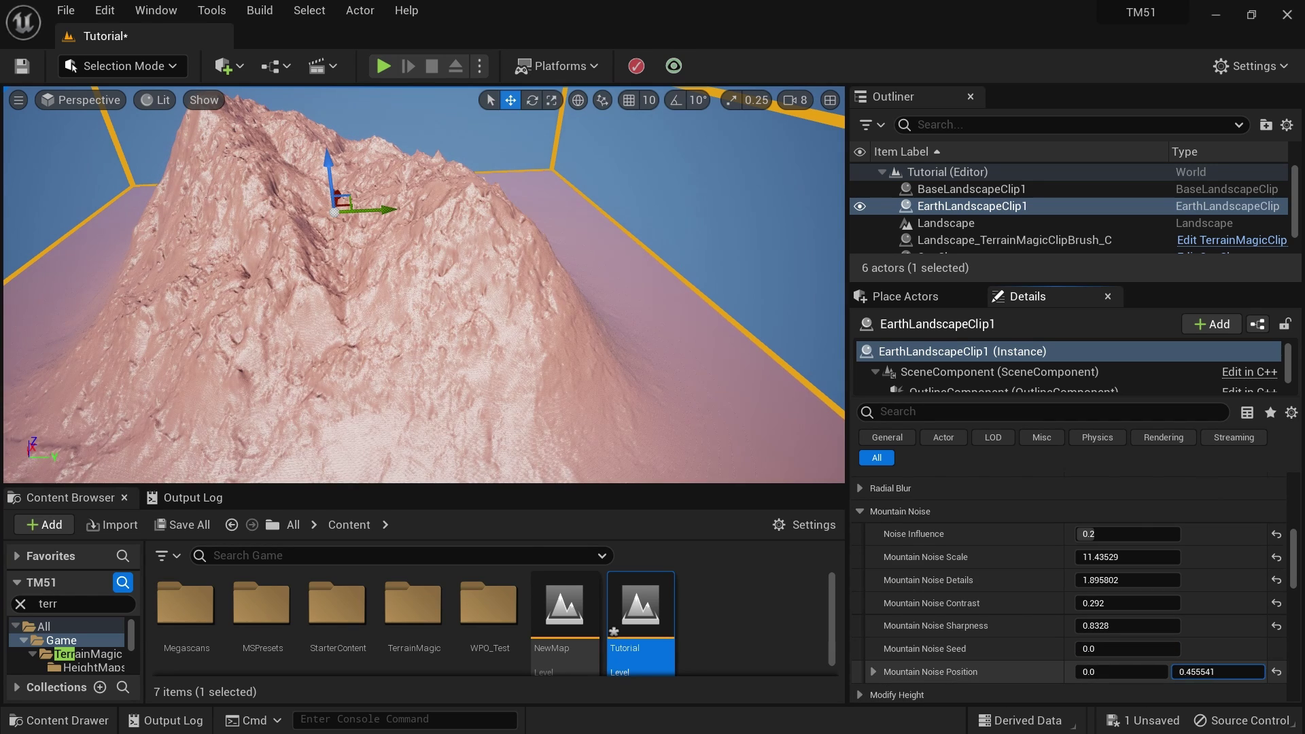
{"action": "left_click_drag", "start_coordinate": [1215, 672], "coordinate": [1223, 672]}
{"action": "left_click_drag", "start_coordinate": [1142, 674], "coordinate": [1125, 646]}
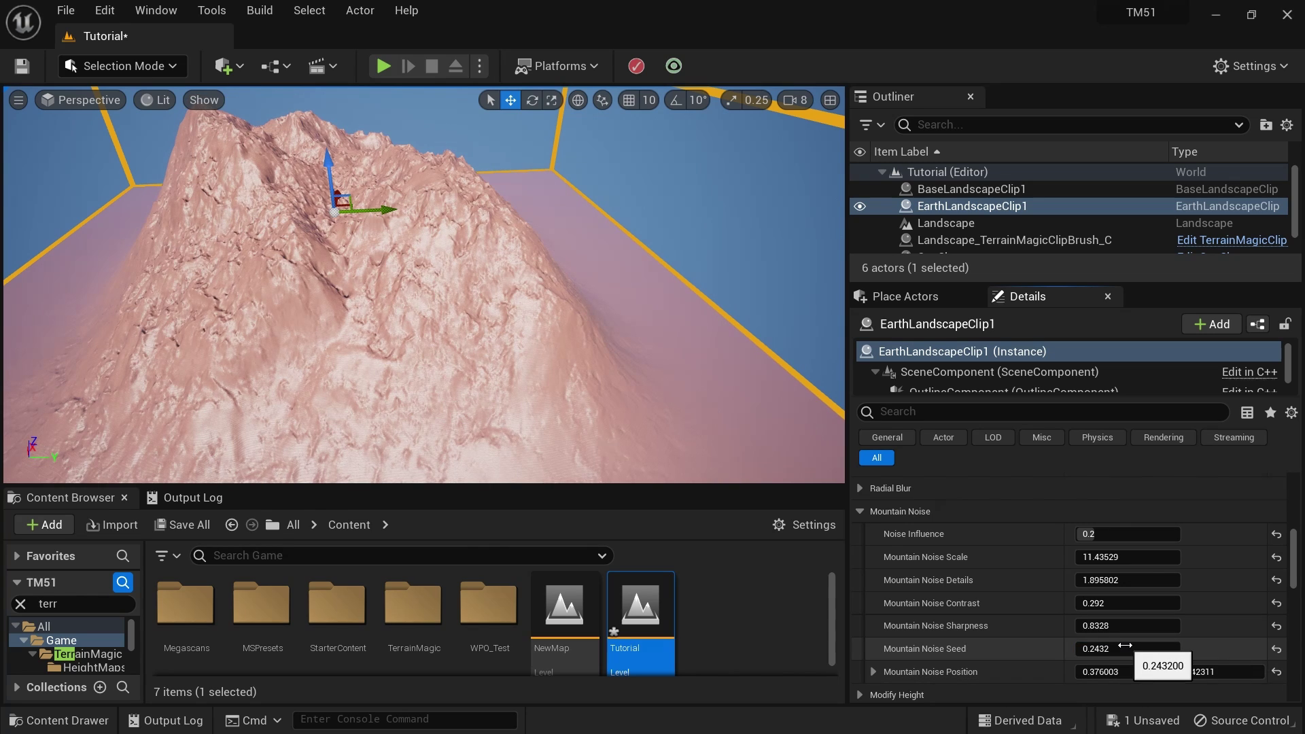
Step: Reset the mountain noise scale, details, contrast, sharpness, seed and position to their default values
{"action": "left_click", "coordinate": [1277, 556]}
{"action": "left_click", "coordinate": [1276, 579]}
{"action": "left_click", "coordinate": [1277, 603]}
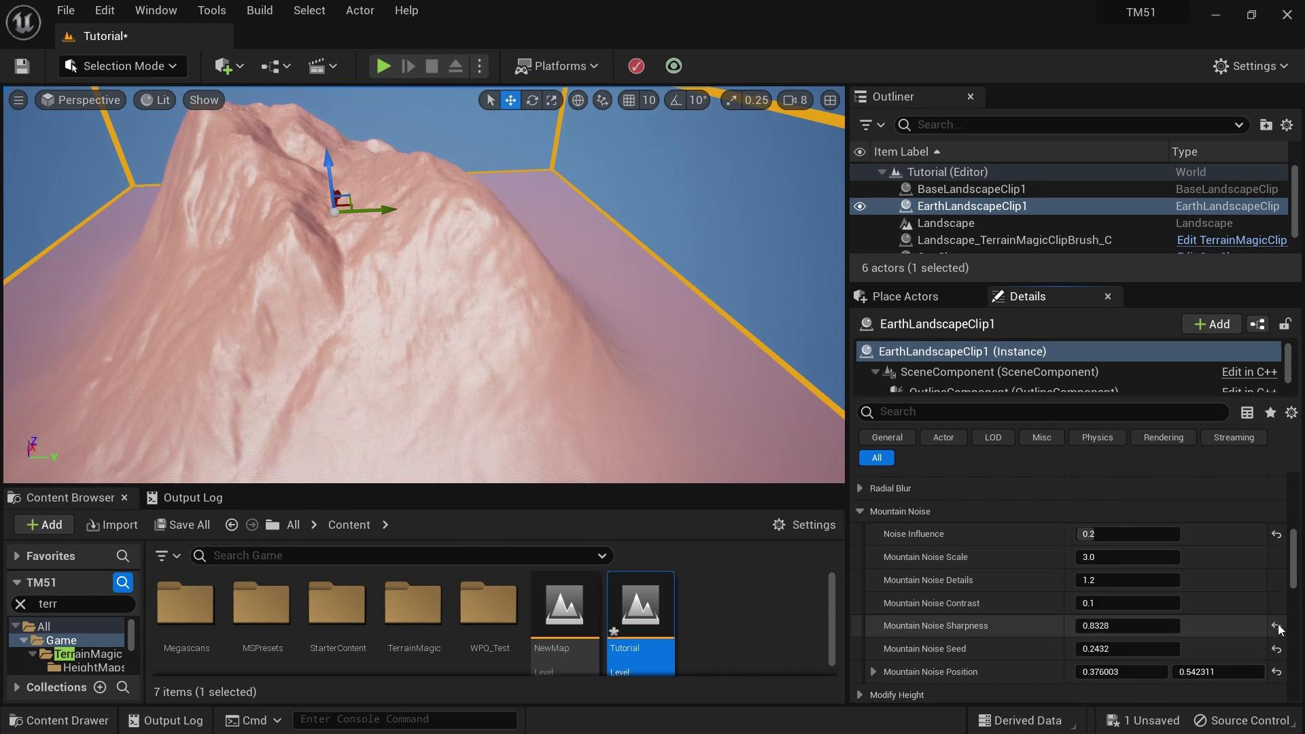
{"action": "left_click", "coordinate": [1277, 626]}
{"action": "left_click", "coordinate": [1276, 648]}
{"action": "left_click", "coordinate": [1276, 671]}
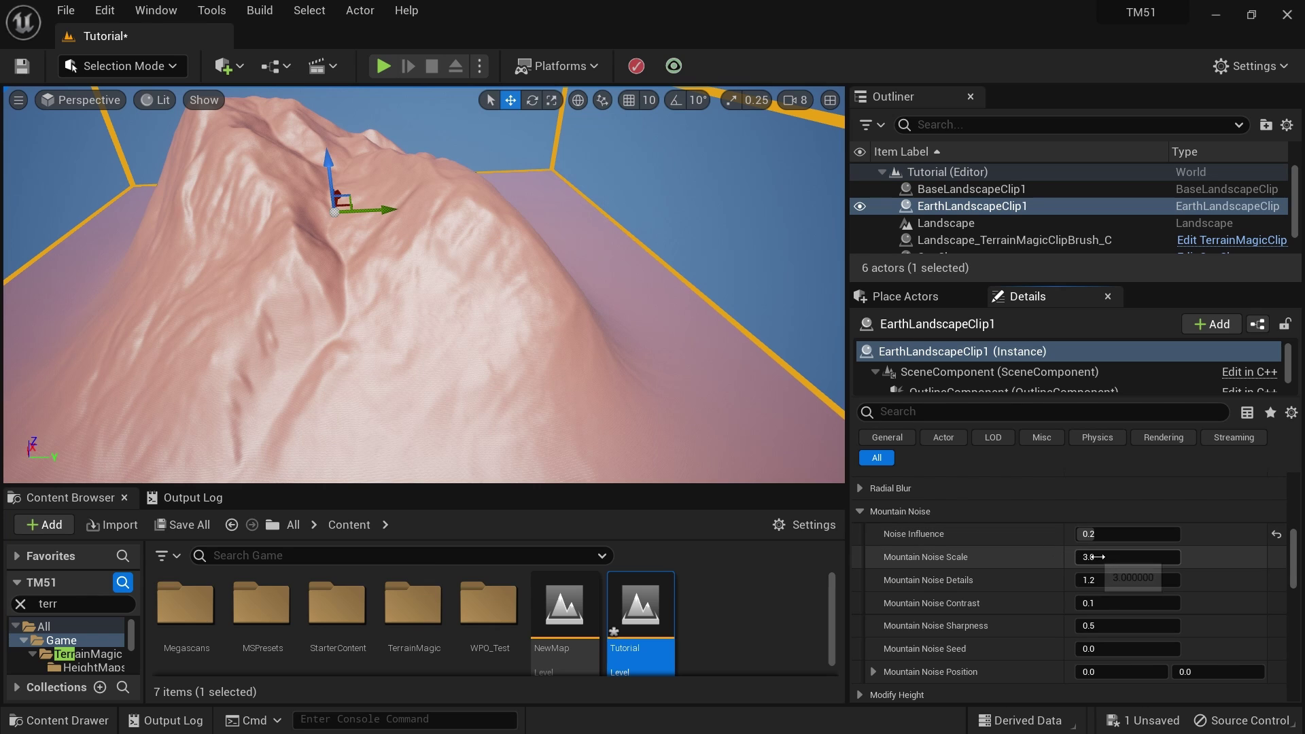
Step: Set the Mountain Noise Scale to about 12.24 and Details to about 1.33, and switch off the plain preview material
{"action": "left_click_drag", "start_coordinate": [1103, 562], "coordinate": [1105, 580]}
{"action": "right_click_drag", "start_coordinate": [612, 306], "coordinate": [568, 300]}
{"action": "right_click_drag", "start_coordinate": [391, 293], "coordinate": [398, 293]}
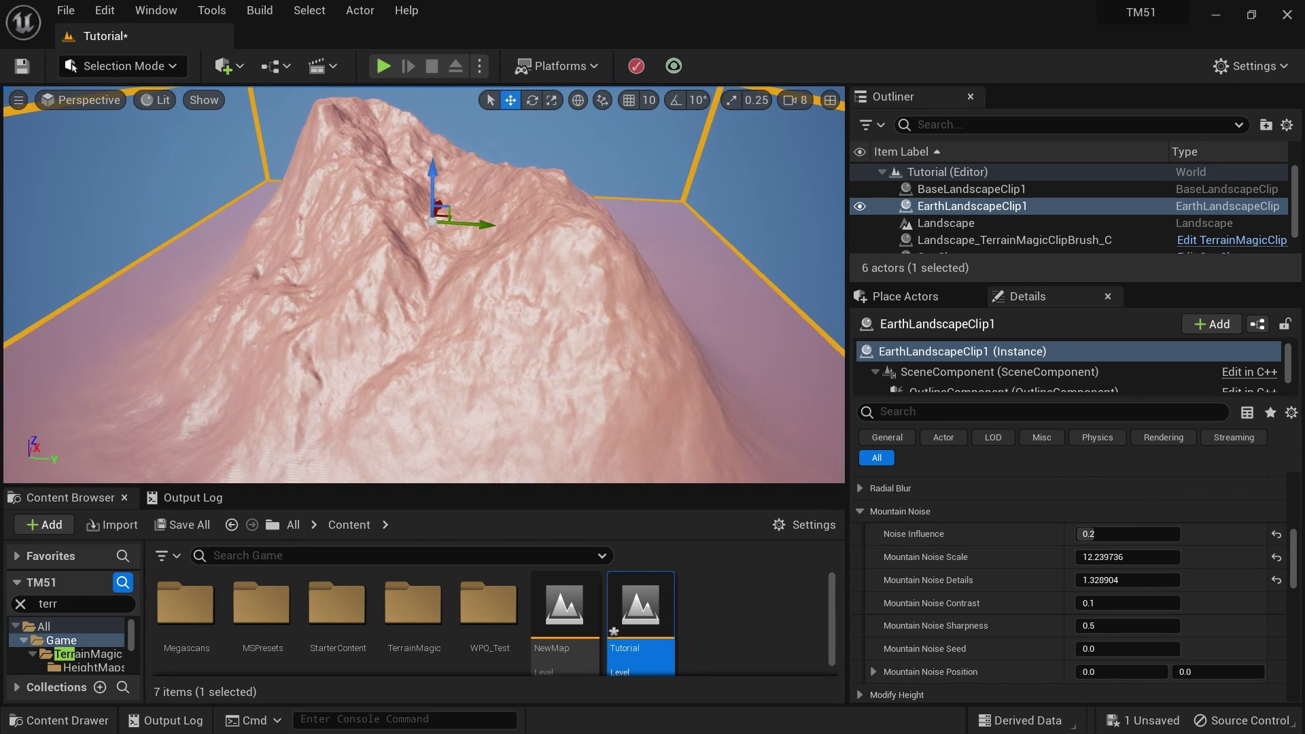
{"action": "left_click", "coordinate": [673, 67]}
{"action": "right_click_drag", "start_coordinate": [421, 288], "coordinate": [374, 326]}
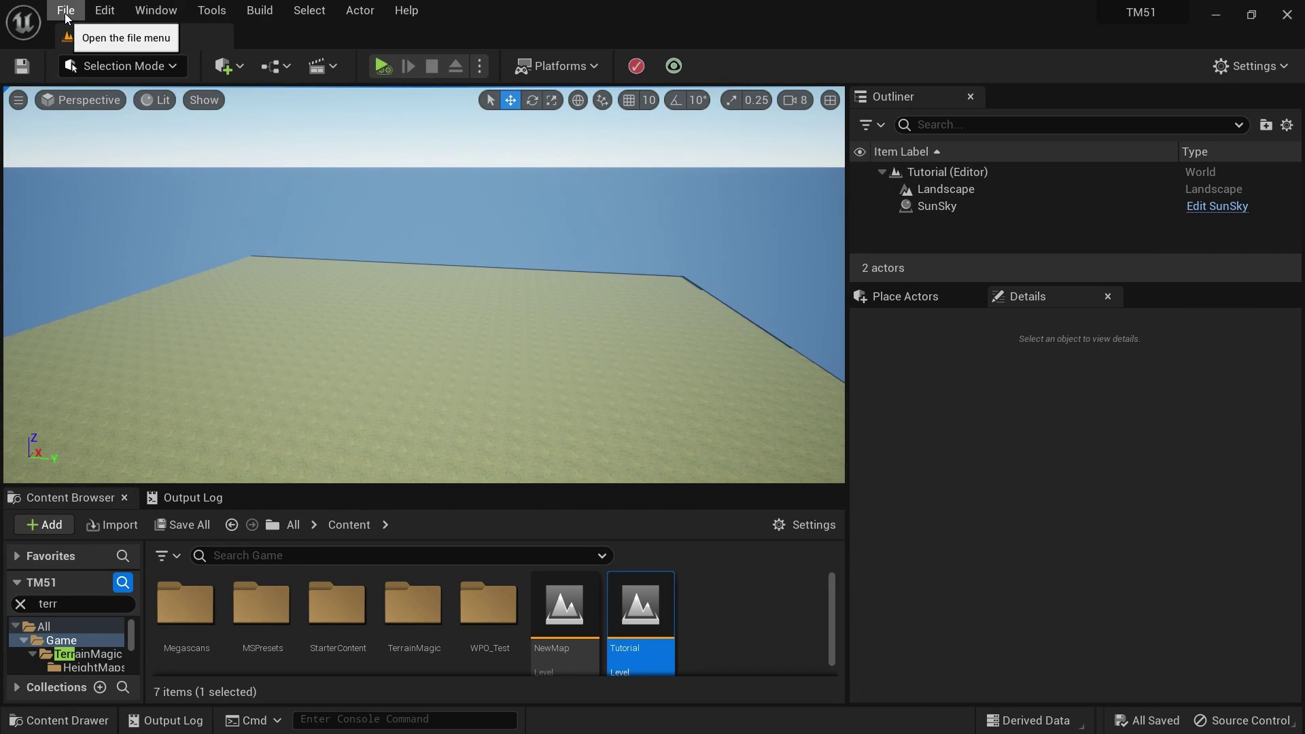
Step: Create a new level from the Basic template
{"action": "left_click", "coordinate": [66, 10]}
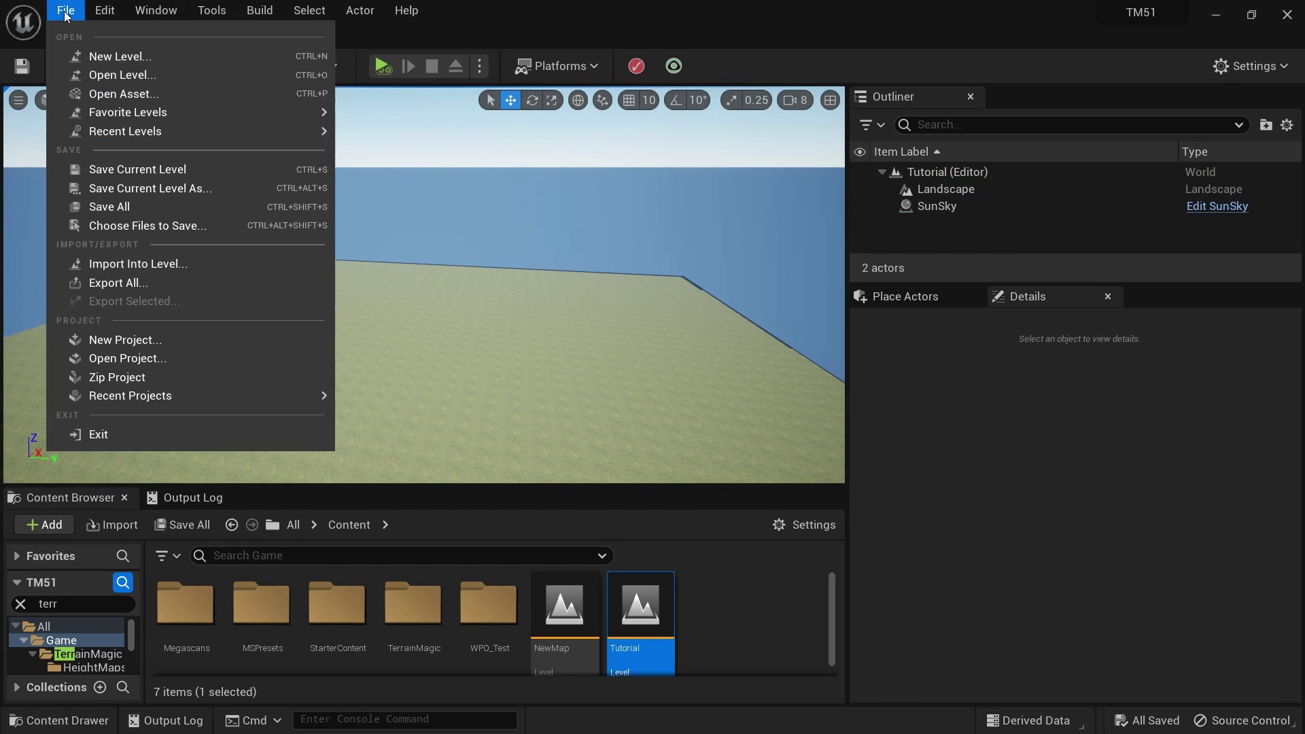
{"action": "left_click", "coordinate": [81, 58]}
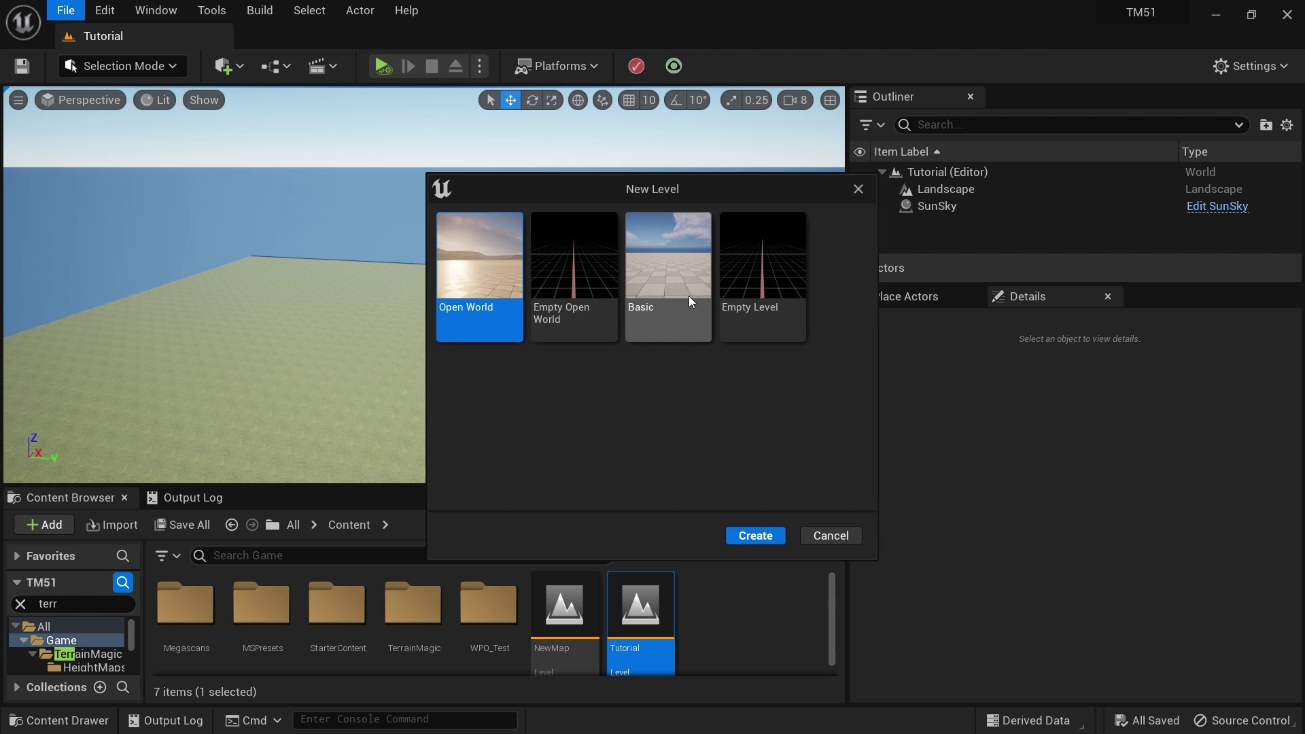
{"action": "left_click", "coordinate": [688, 295]}
{"action": "left_click", "coordinate": [749, 530]}
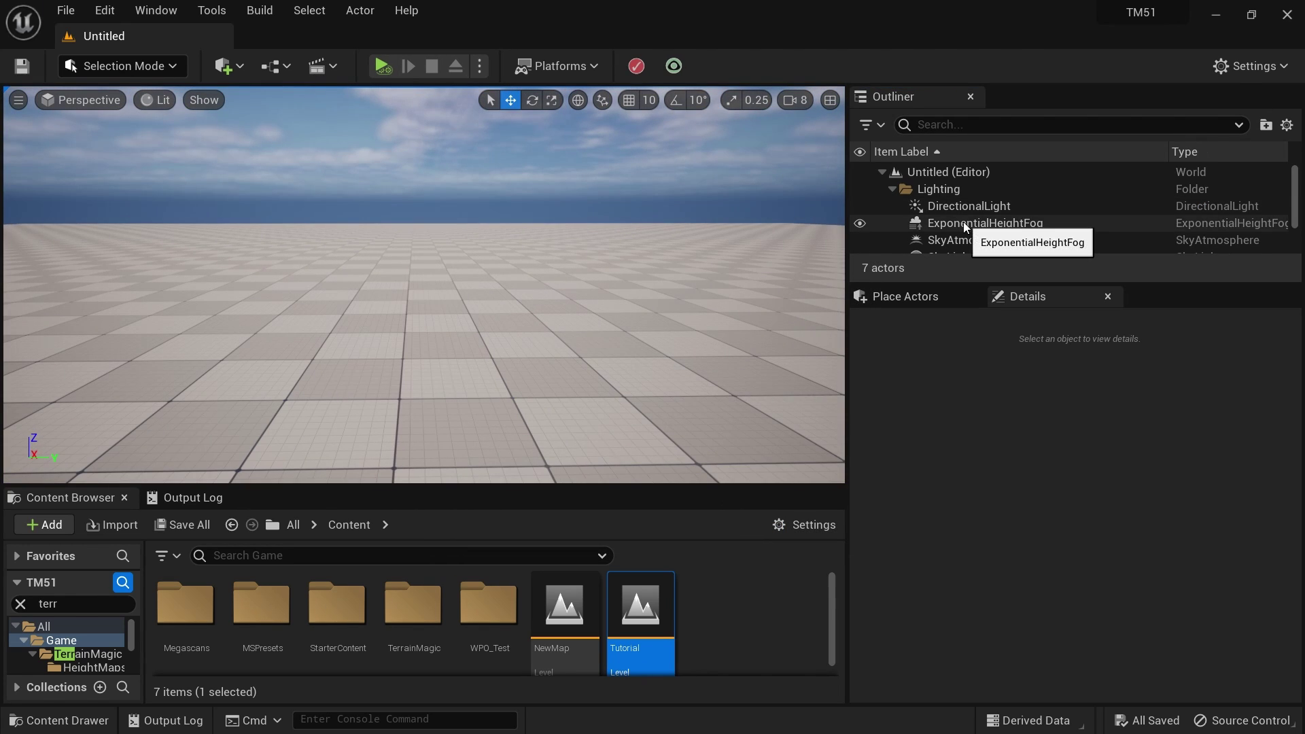
Step: Delete the Floor actor from the new level
{"action": "scroll", "coordinate": [964, 221], "scroll_direction": "down", "scroll_amount": 3}
{"action": "left_click", "coordinate": [962, 244]}
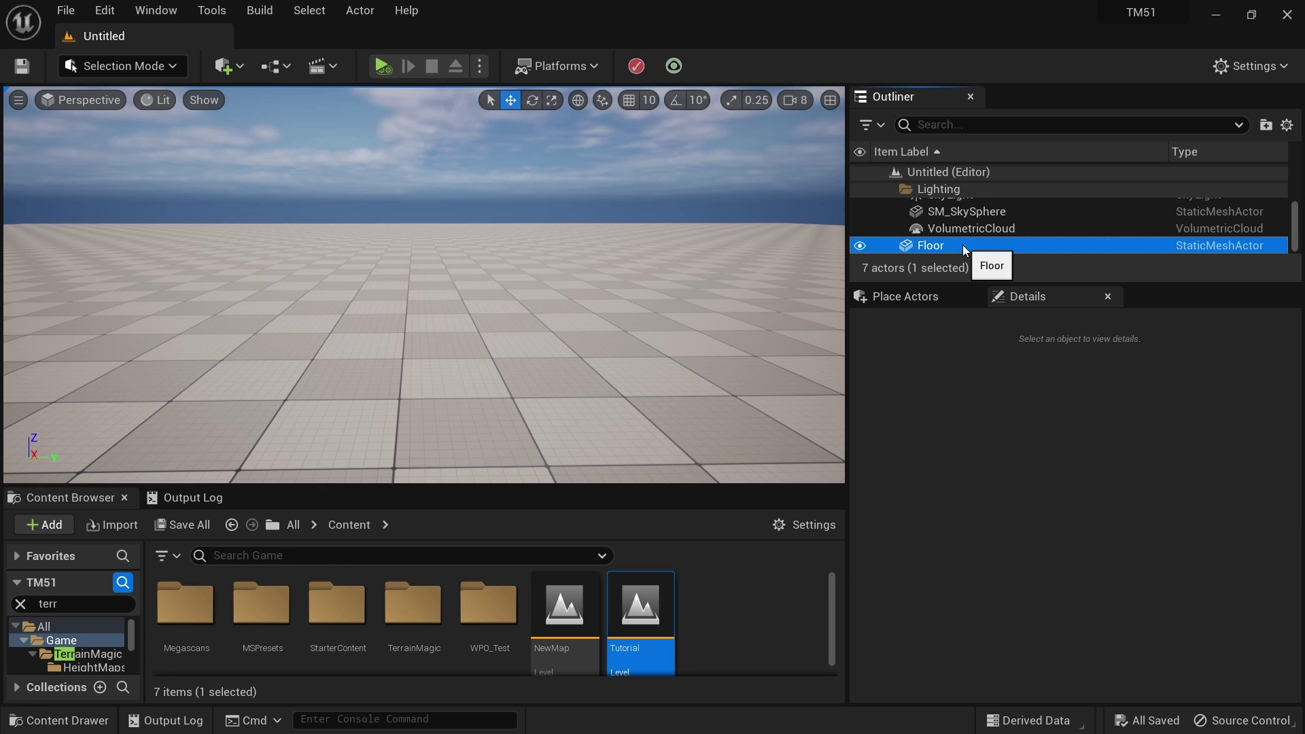
{"action": "key", "text": "Delete"}
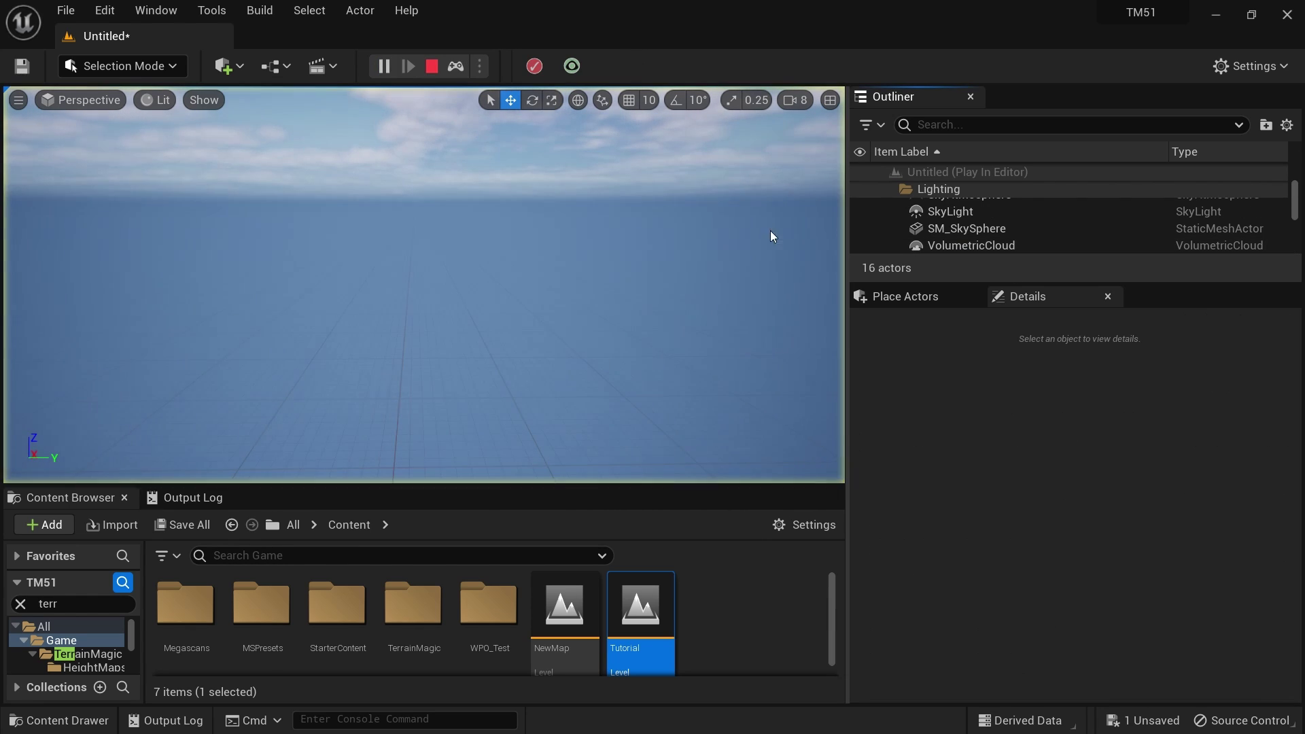
Step: Switch to Landscape mode and widen the area showing the new landscape settings
{"action": "left_click", "coordinate": [163, 67]}
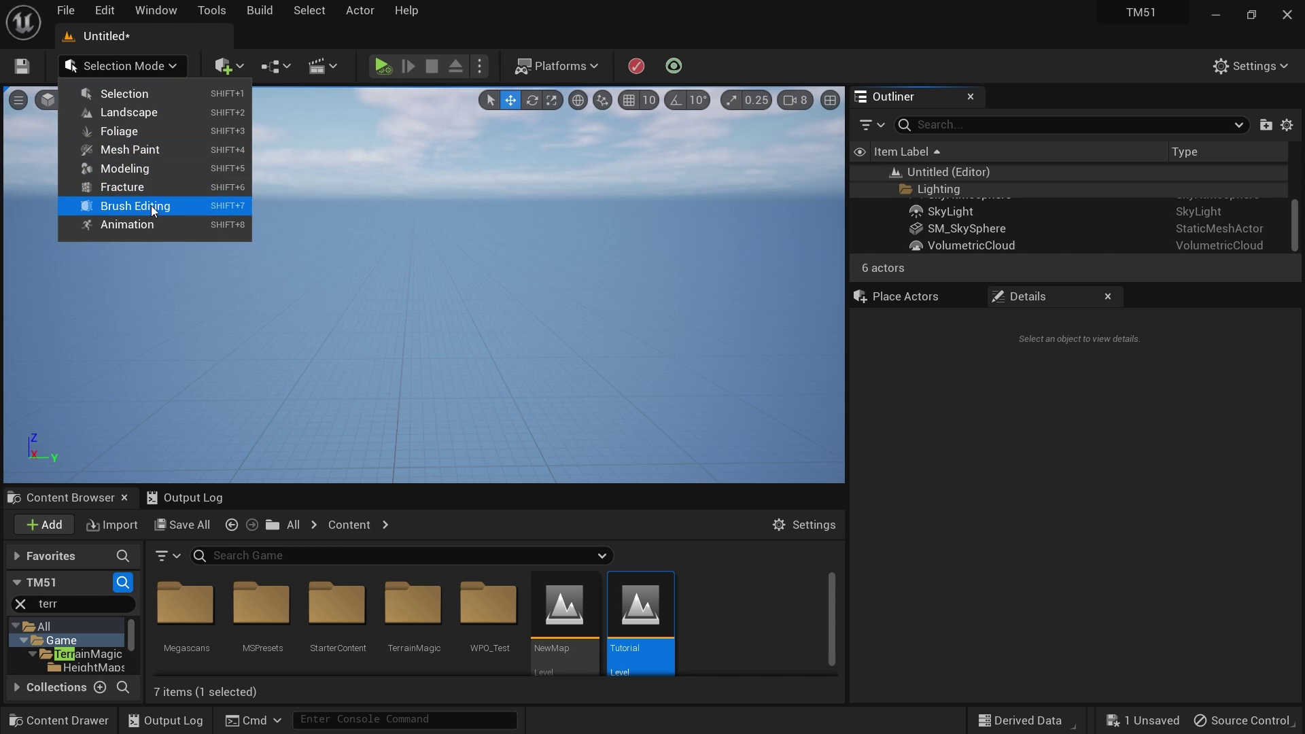
{"action": "left_click", "coordinate": [139, 116]}
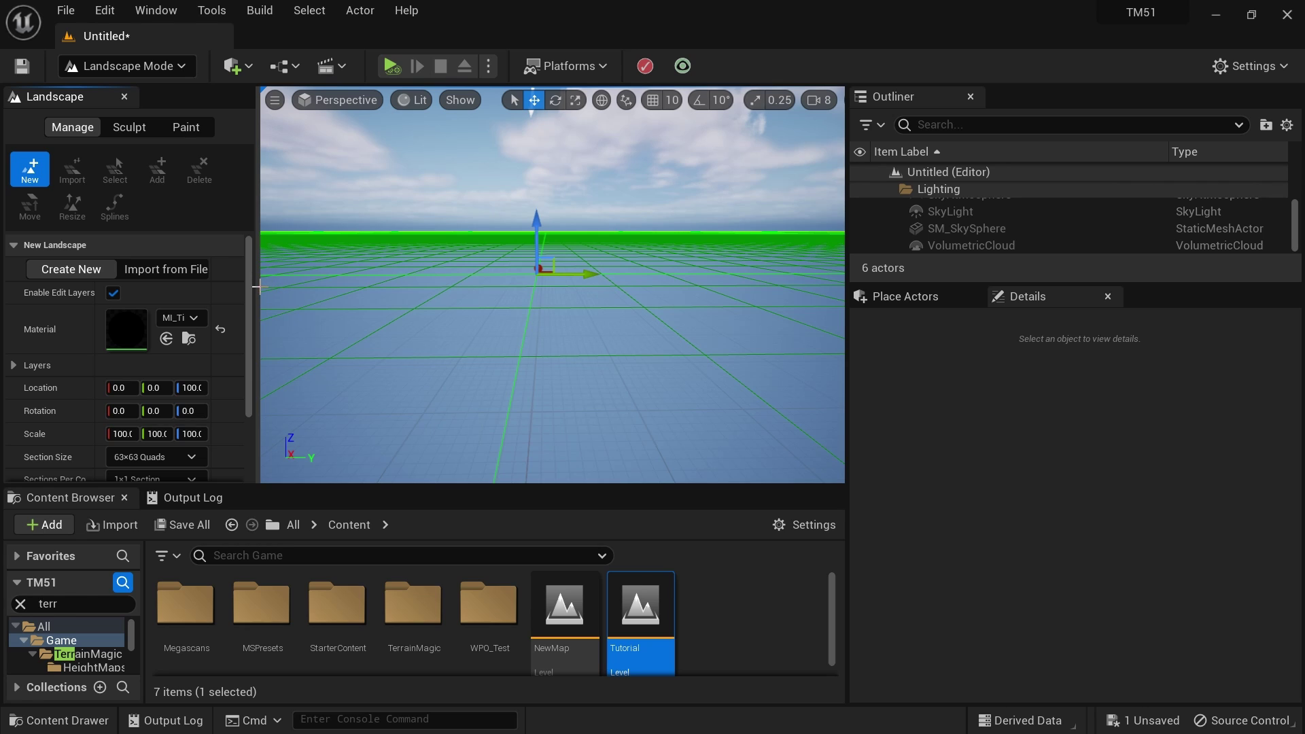
{"action": "left_click_drag", "start_coordinate": [257, 285], "coordinate": [327, 285]}
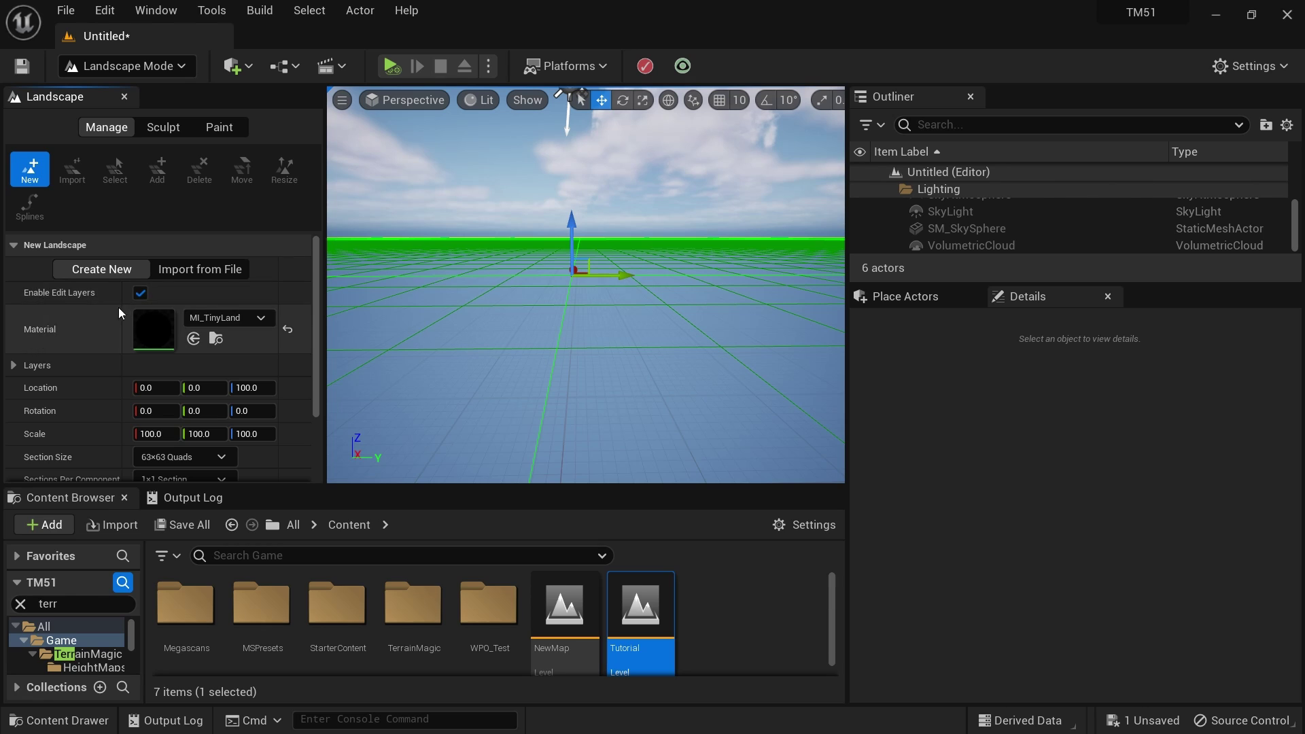
Step: Create a landscape with a section size of 127×127 quads and 2×2 sections per component
{"action": "scroll", "coordinate": [143, 300], "scroll_direction": "down", "scroll_amount": 2}
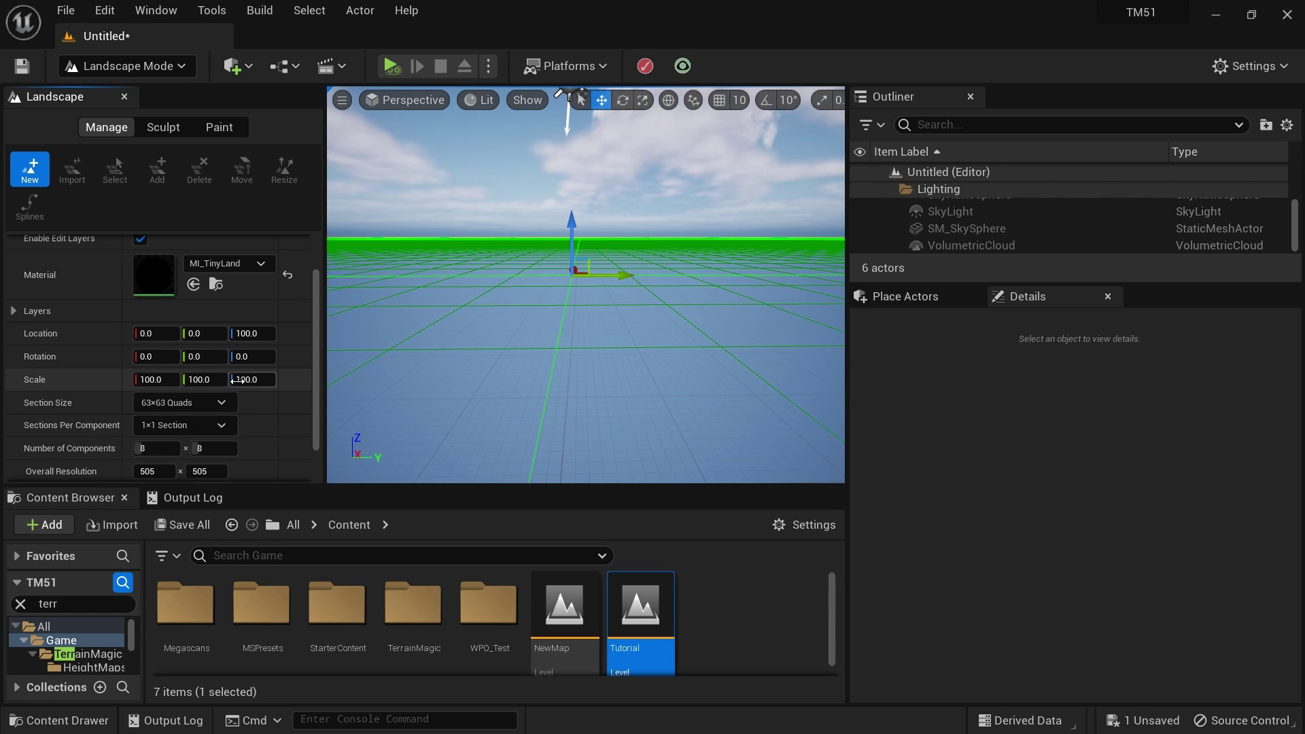
{"action": "left_click", "coordinate": [195, 402]}
{"action": "left_click", "coordinate": [204, 501]}
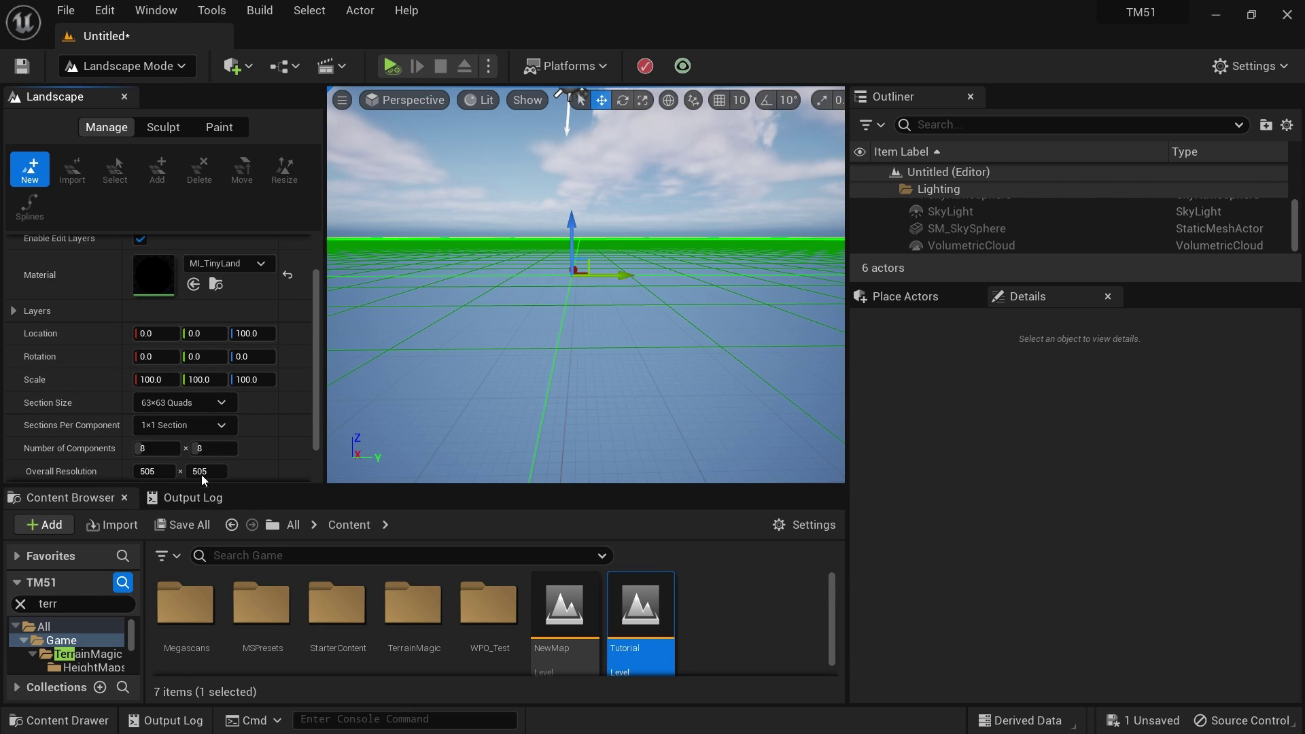
{"action": "left_click", "coordinate": [189, 428]}
{"action": "left_click", "coordinate": [202, 471]}
{"action": "scroll", "coordinate": [220, 410], "scroll_direction": "down", "scroll_amount": 2}
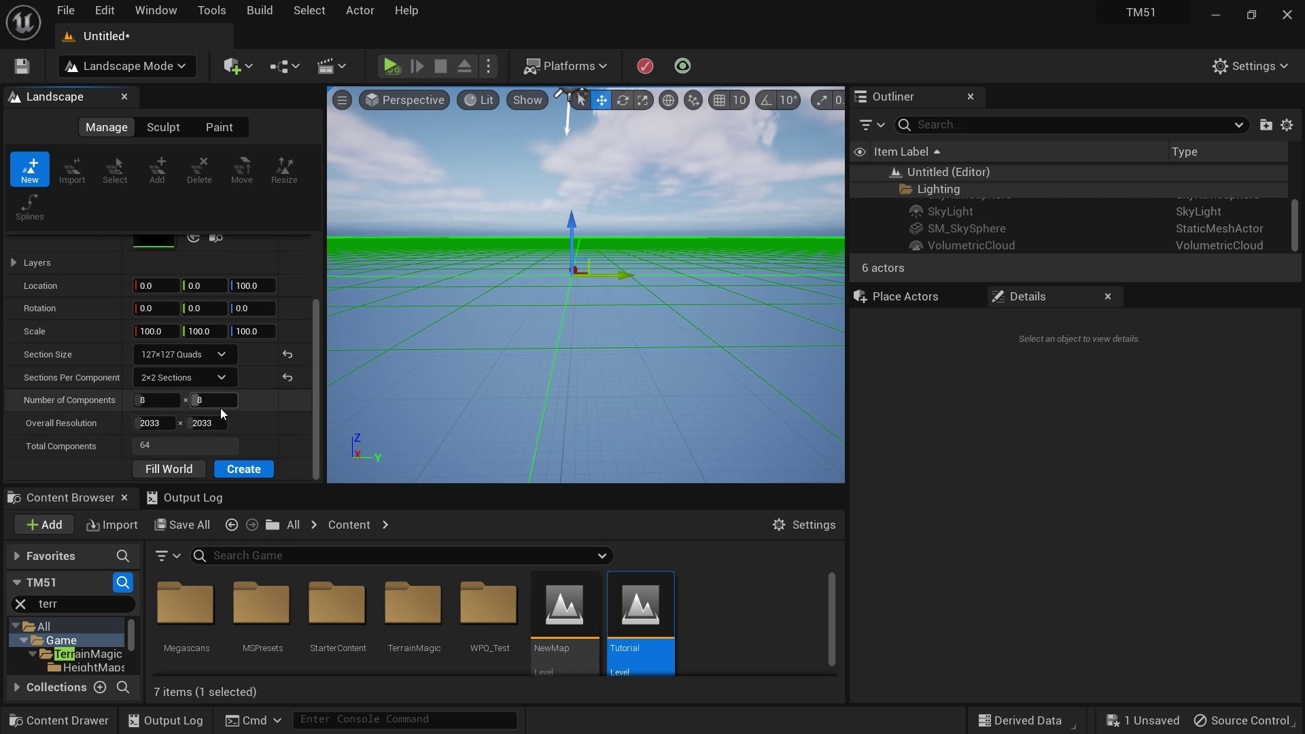
{"action": "scroll", "coordinate": [258, 401], "scroll_direction": "up", "scroll_amount": 1}
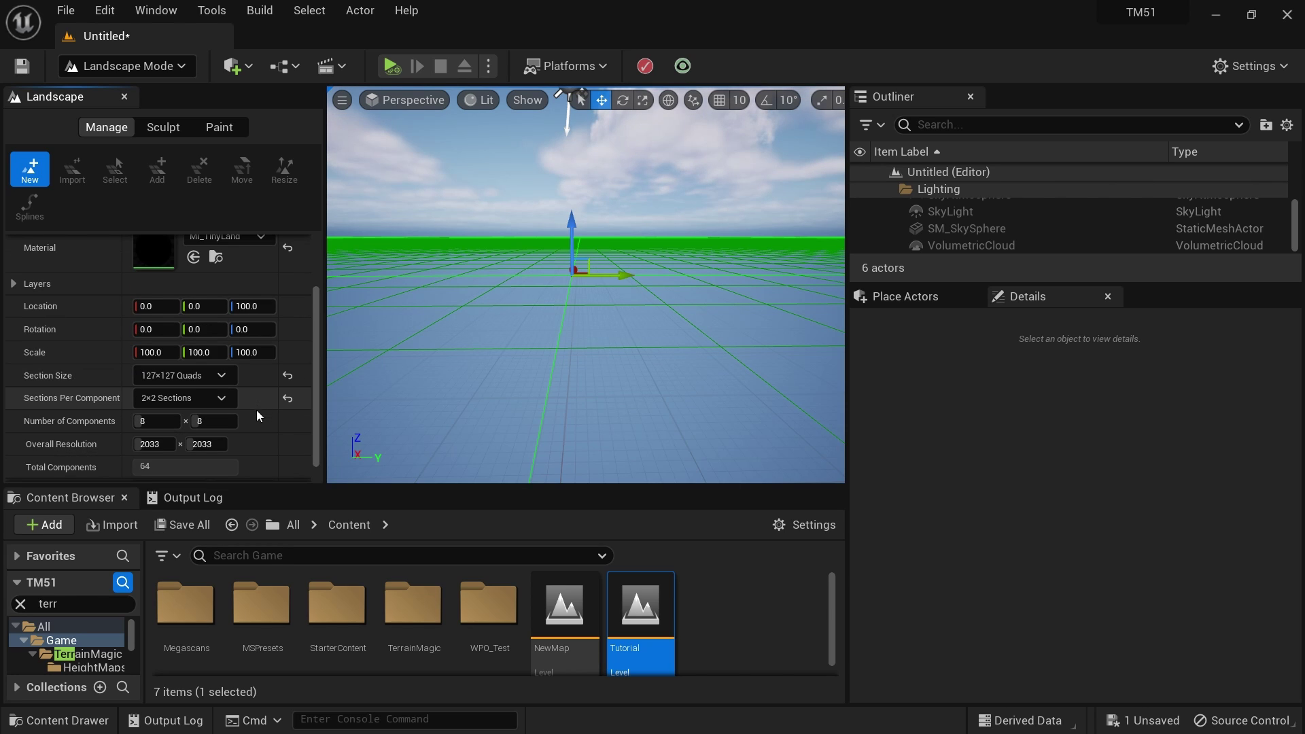
{"action": "scroll", "coordinate": [253, 413], "scroll_direction": "down", "scroll_amount": 1}
{"action": "left_click", "coordinate": [242, 470]}
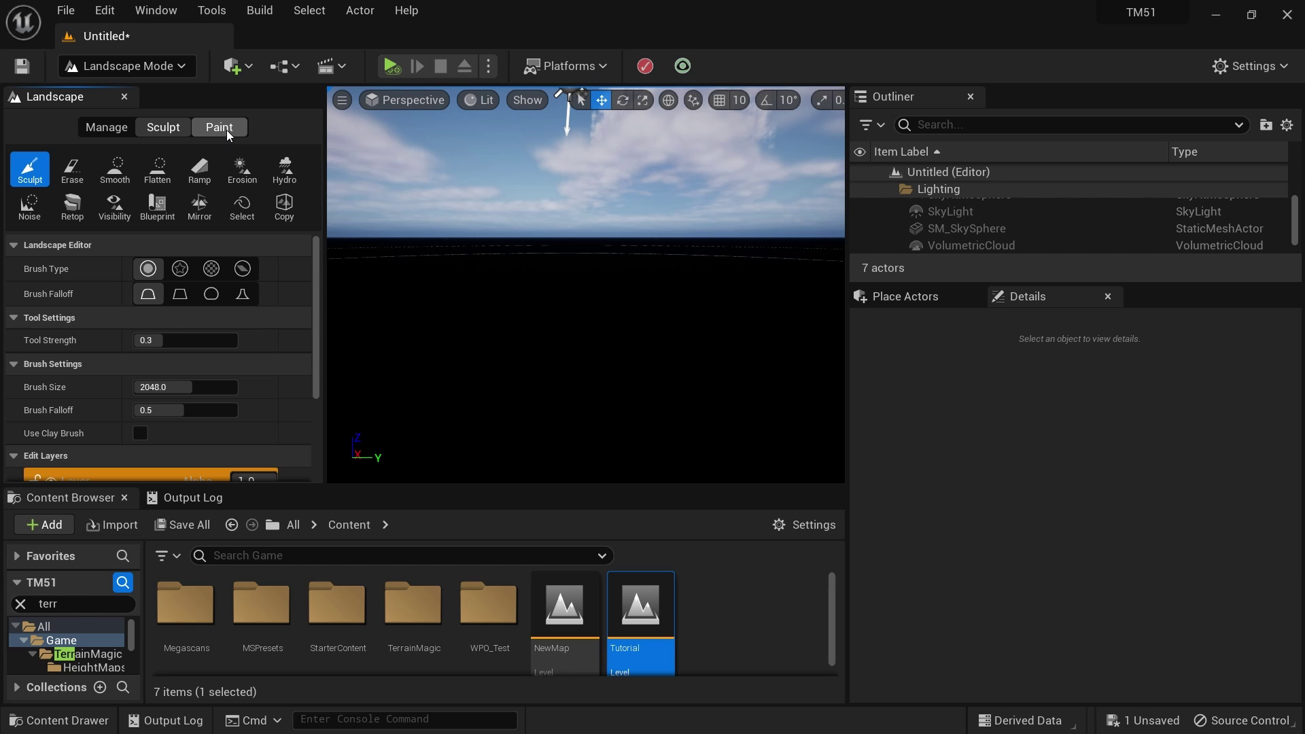
Step: Assign the existing Auto_LayerInfo to the landscape's Auto paint layer
{"action": "left_click", "coordinate": [226, 129]}
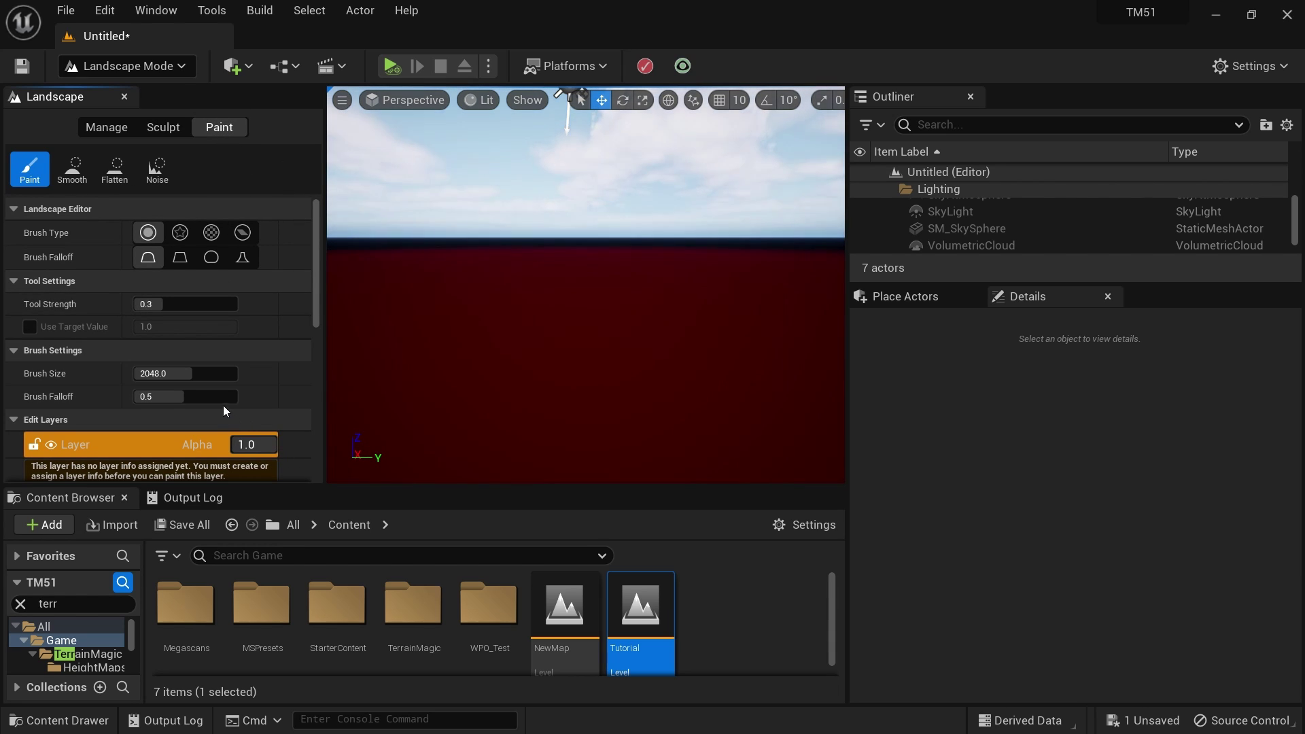
{"action": "scroll", "coordinate": [198, 386], "scroll_direction": "down", "scroll_amount": 5}
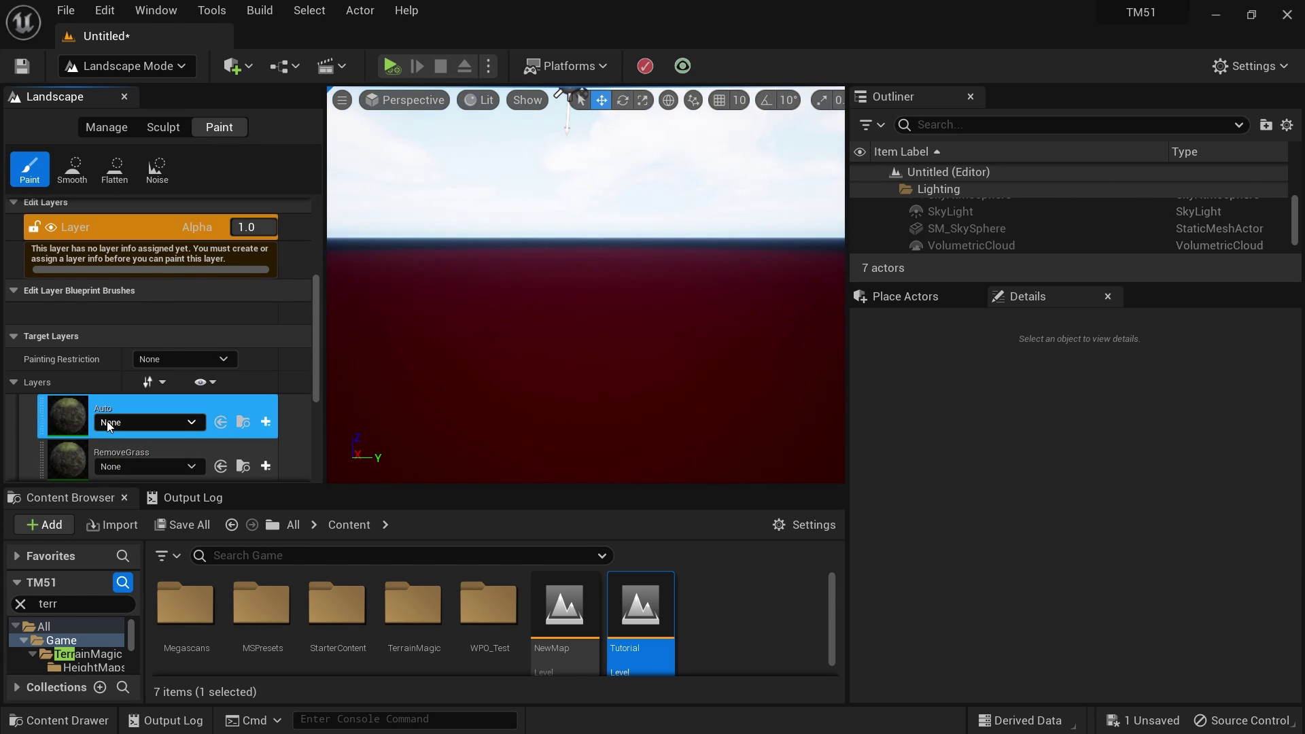
{"action": "left_click", "coordinate": [75, 411]}
{"action": "left_click", "coordinate": [133, 423]}
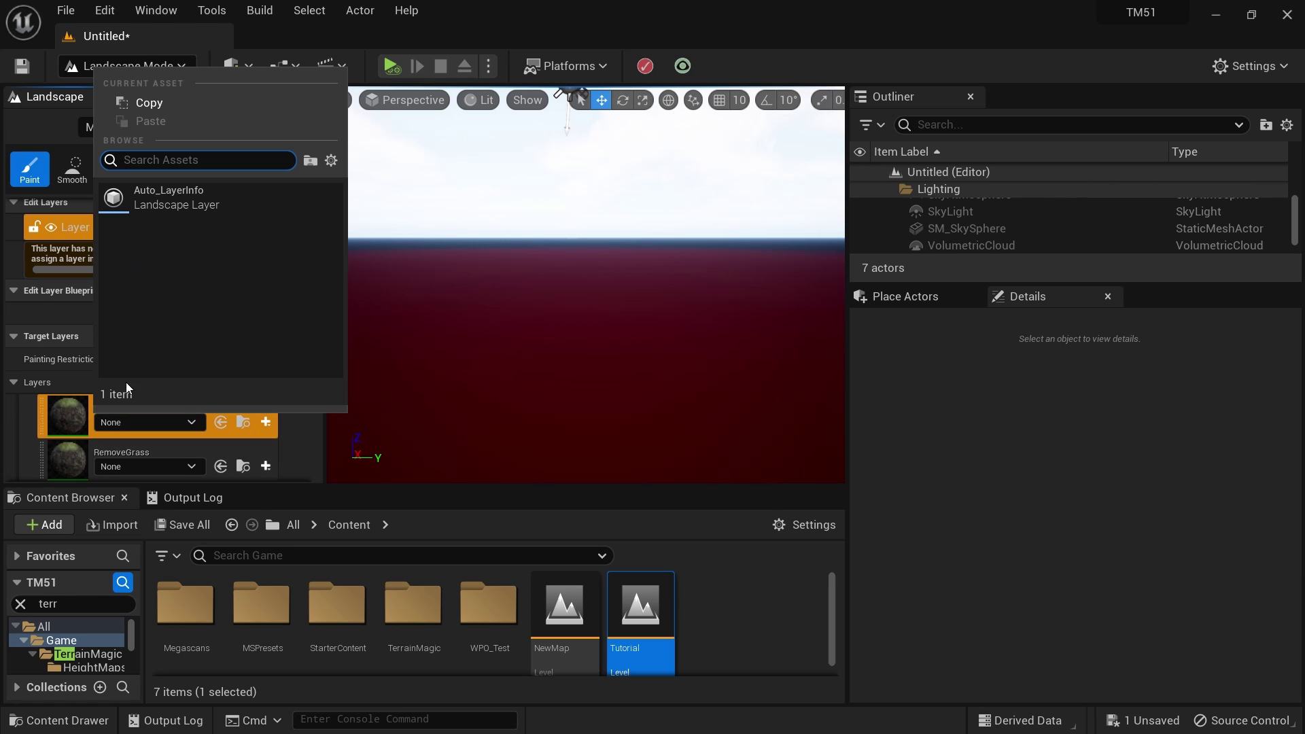
{"action": "left_click", "coordinate": [167, 202]}
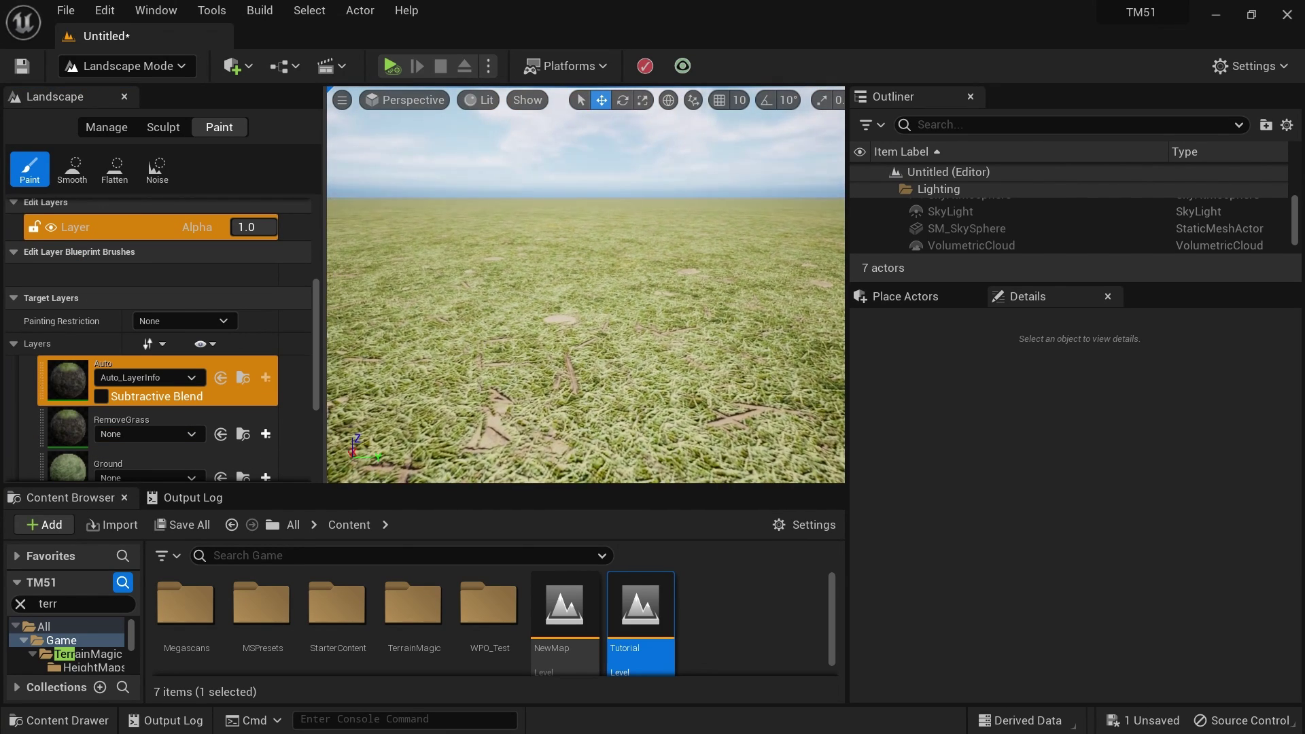
{"action": "key", "text": "s"}
{"action": "right_click_drag", "start_coordinate": [586, 285], "coordinate": [544, 317]}
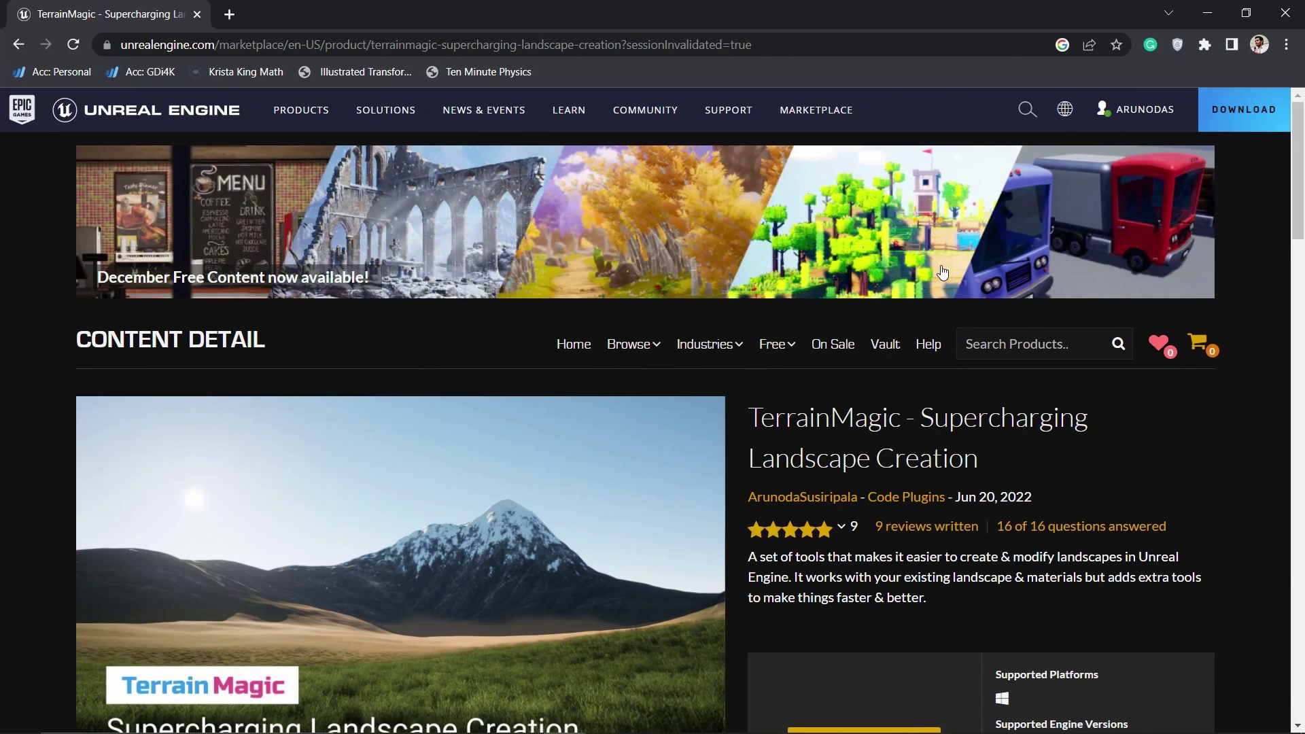
Step: View the TerrainMagic Marketplace page and search the project's plugins for "terr"
{"action": "scroll", "coordinate": [942, 271], "scroll_direction": "down", "scroll_amount": 3}
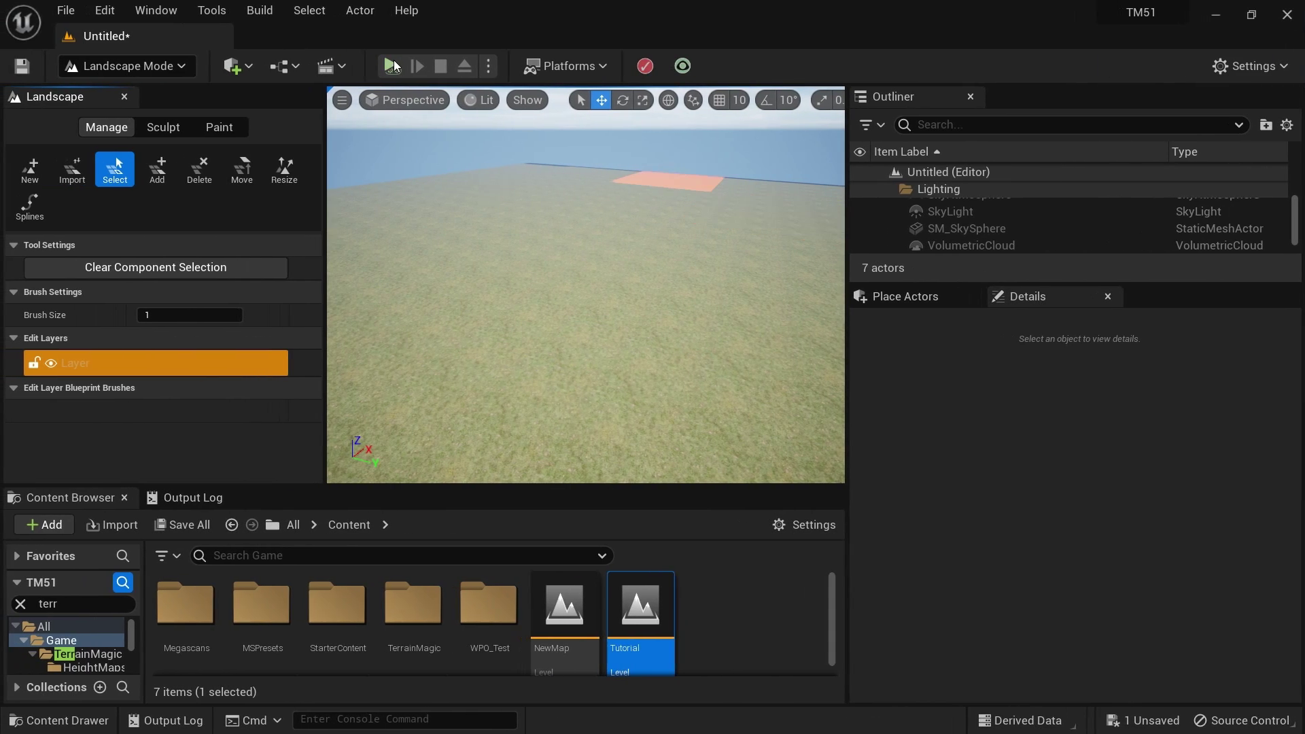
{"action": "left_click", "coordinate": [89, 12]}
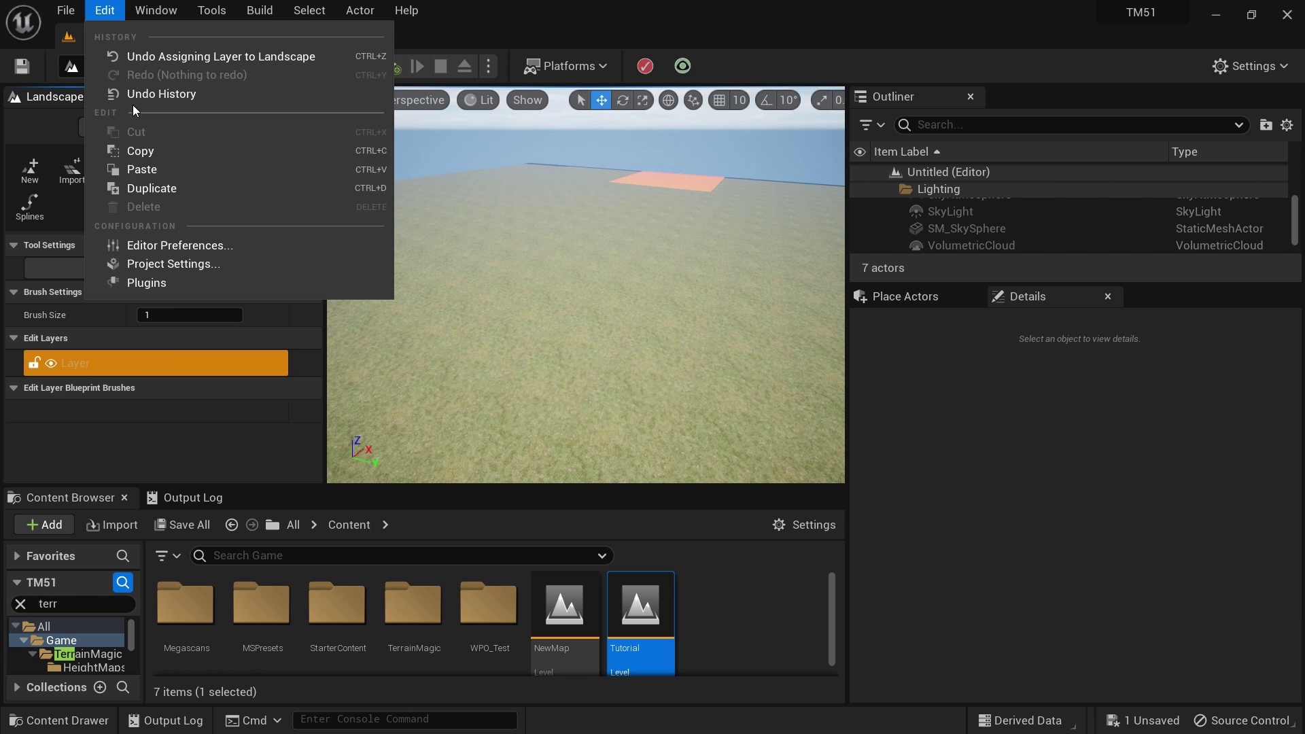
{"action": "left_click", "coordinate": [145, 283]}
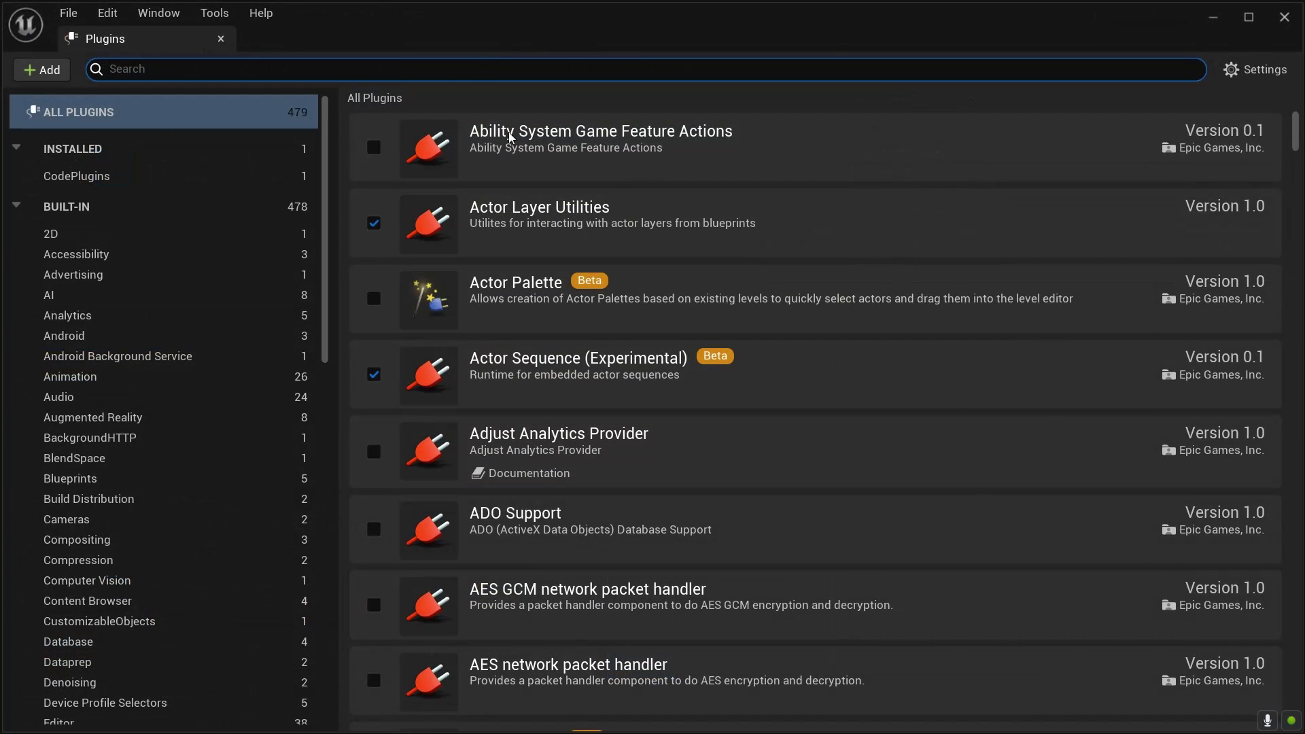
{"action": "left_click", "coordinate": [447, 61]}
{"action": "type", "text": "terr"}
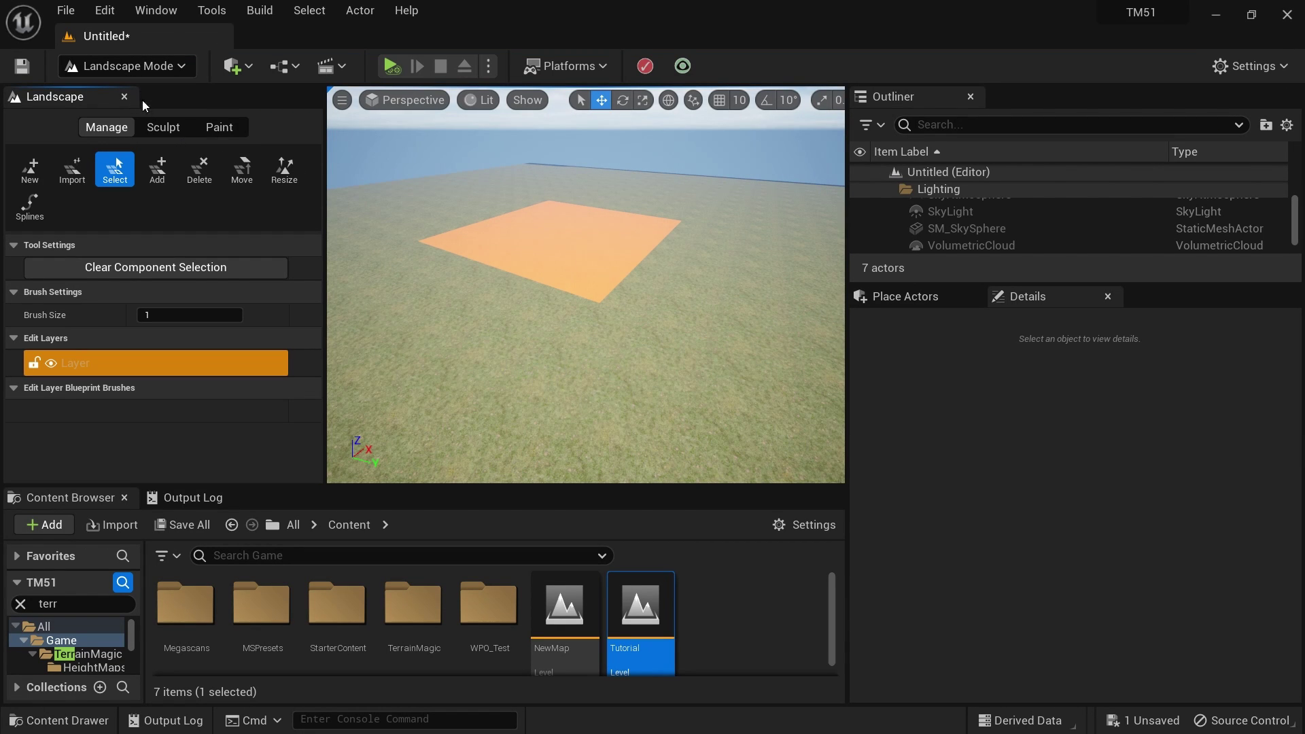
Step: Add a TerrainMagicClipBrush blueprint brush to the landscape with the Blueprint sculpt tool
{"action": "left_click", "coordinate": [164, 129]}
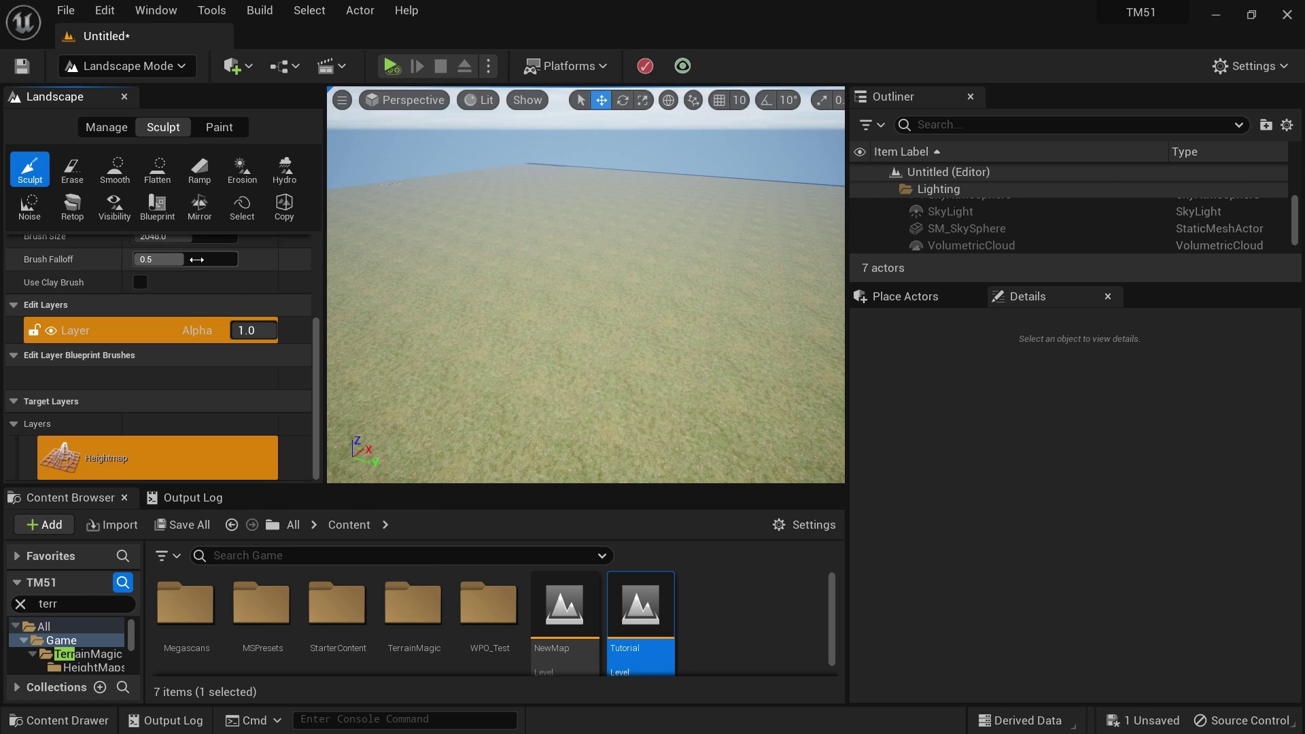
{"action": "left_click", "coordinate": [155, 213]}
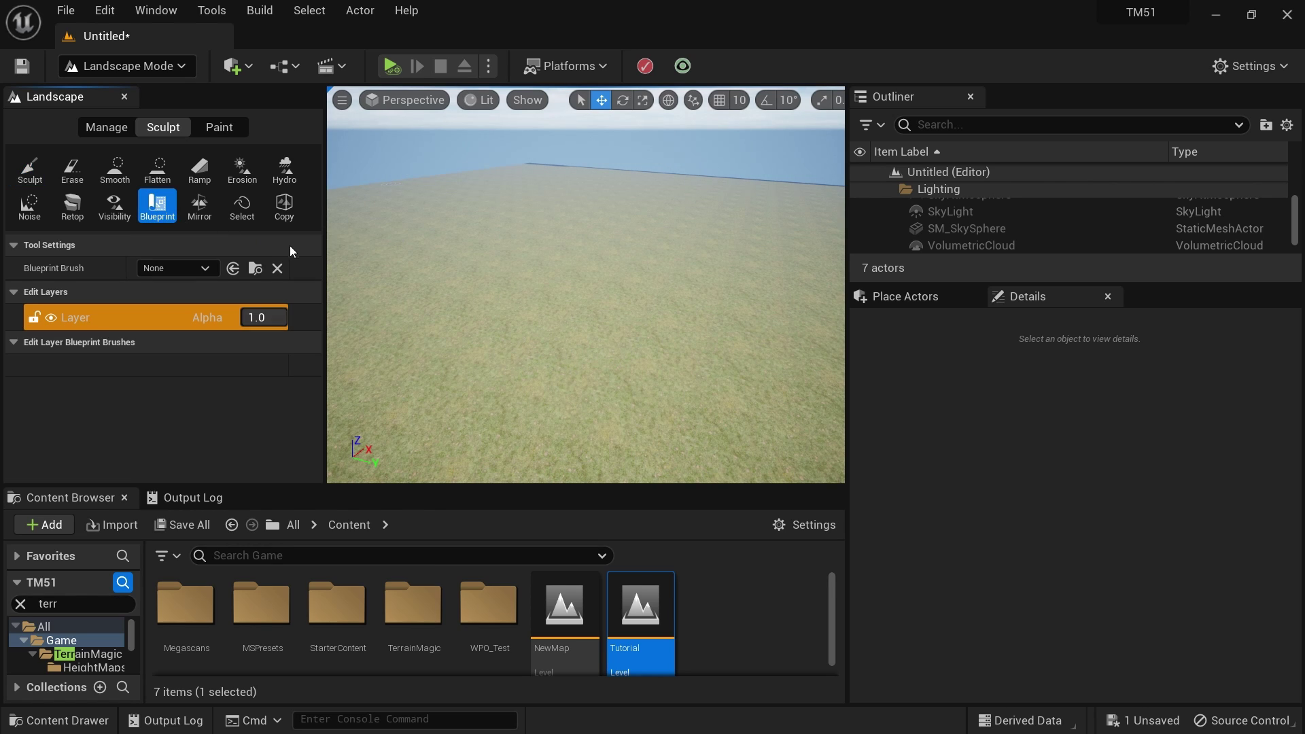
{"action": "left_click", "coordinate": [181, 269]}
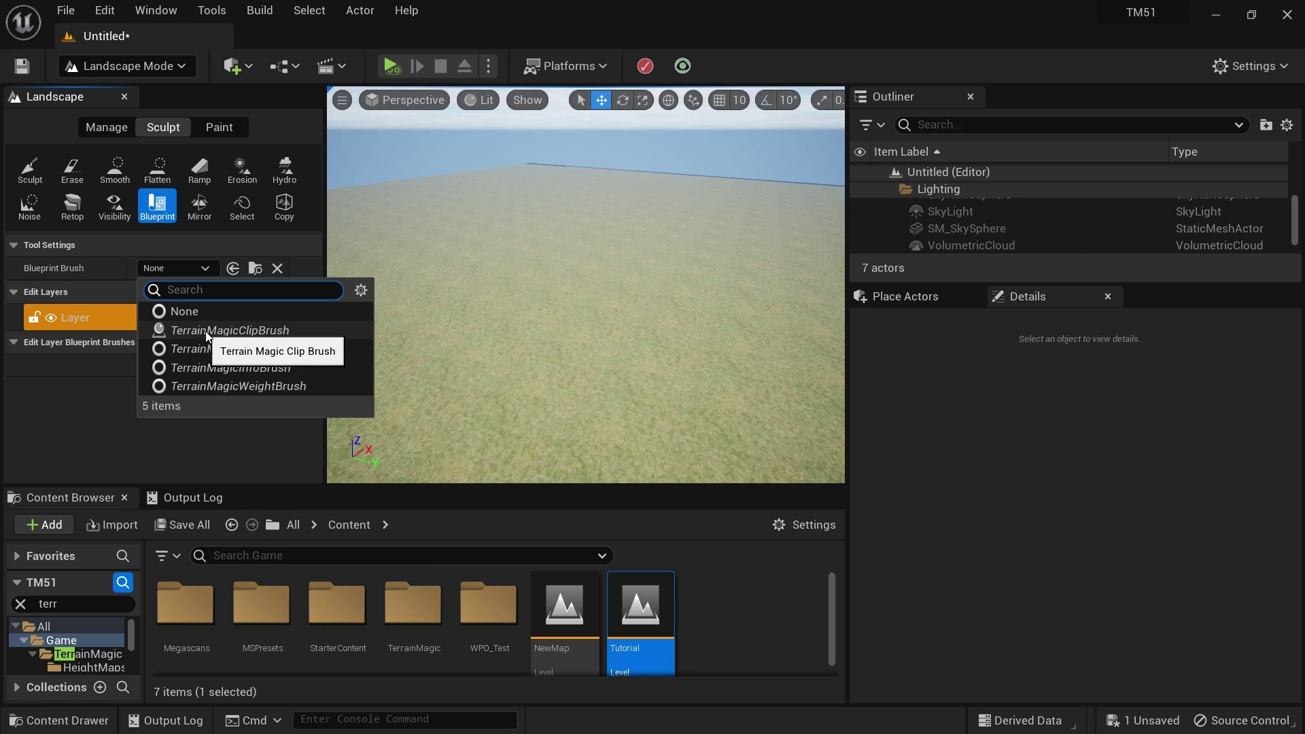
{"action": "left_click", "coordinate": [241, 332]}
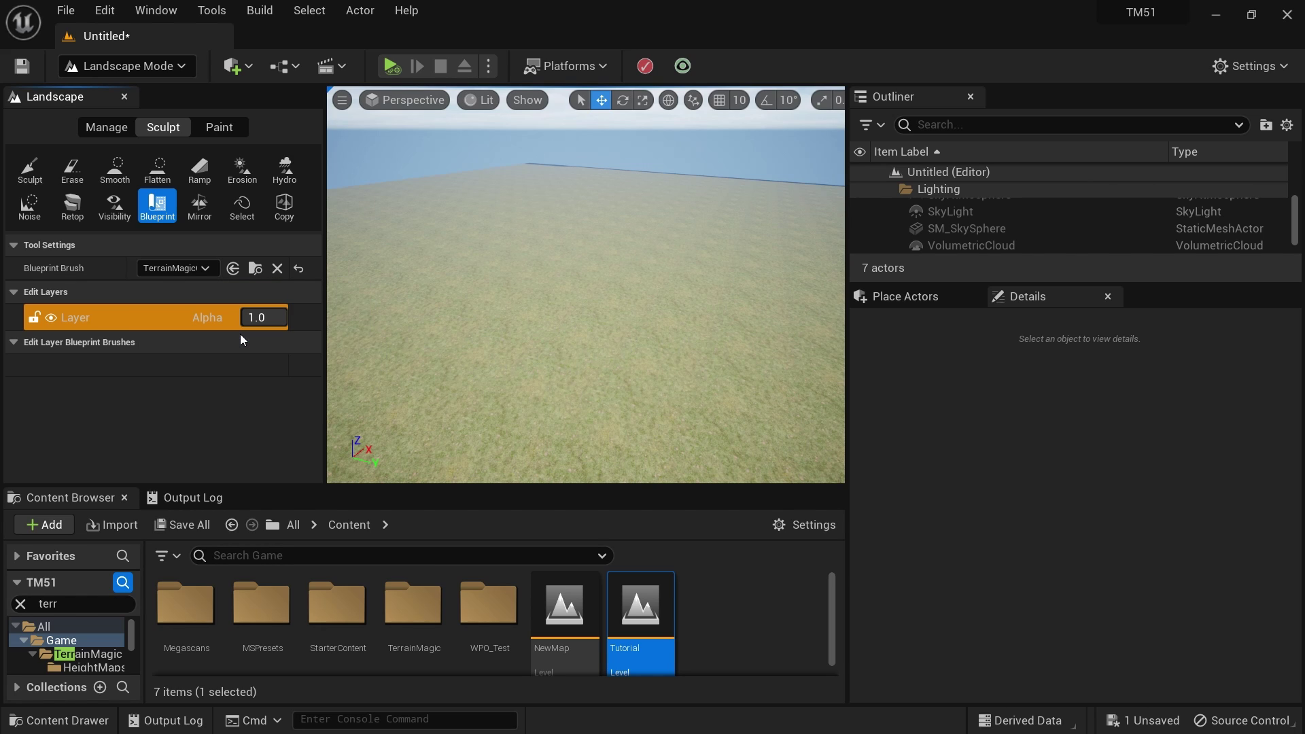
{"action": "left_click", "coordinate": [567, 295]}
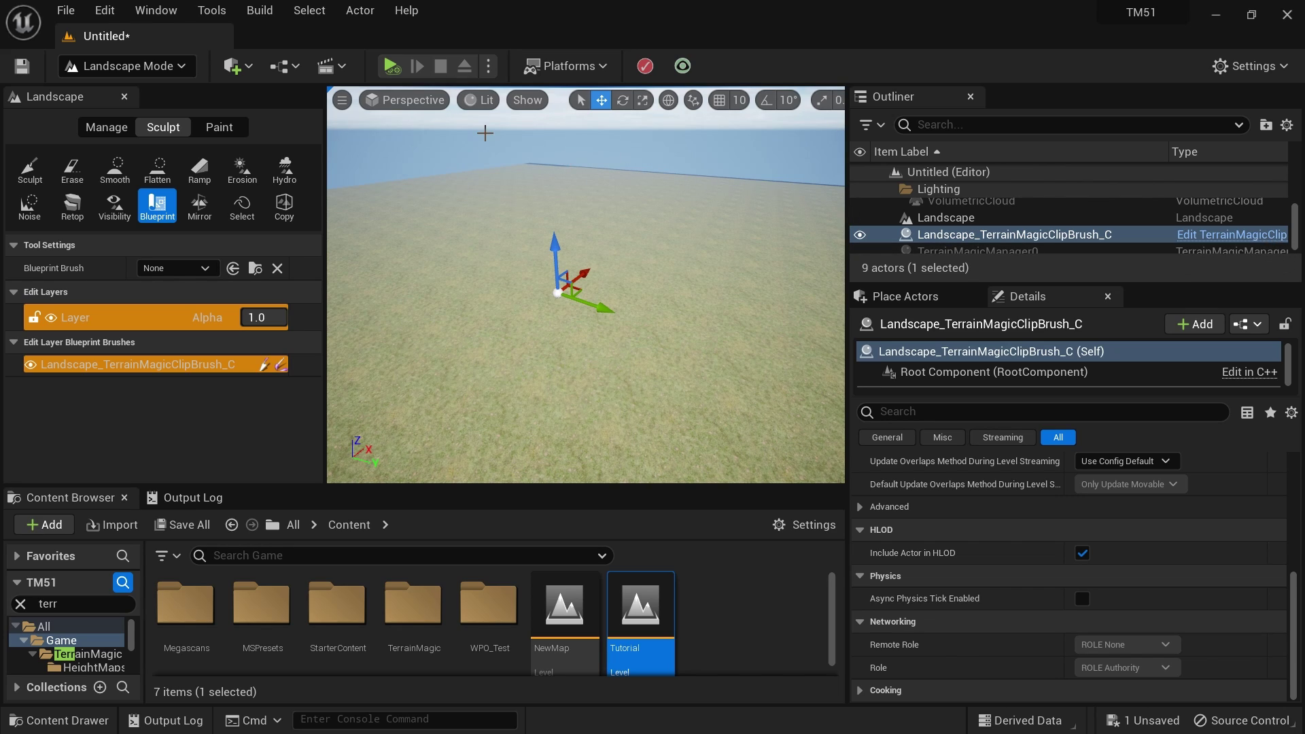
Step: Switch the editor from Landscape mode to Selection mode
{"action": "left_click", "coordinate": [122, 66]}
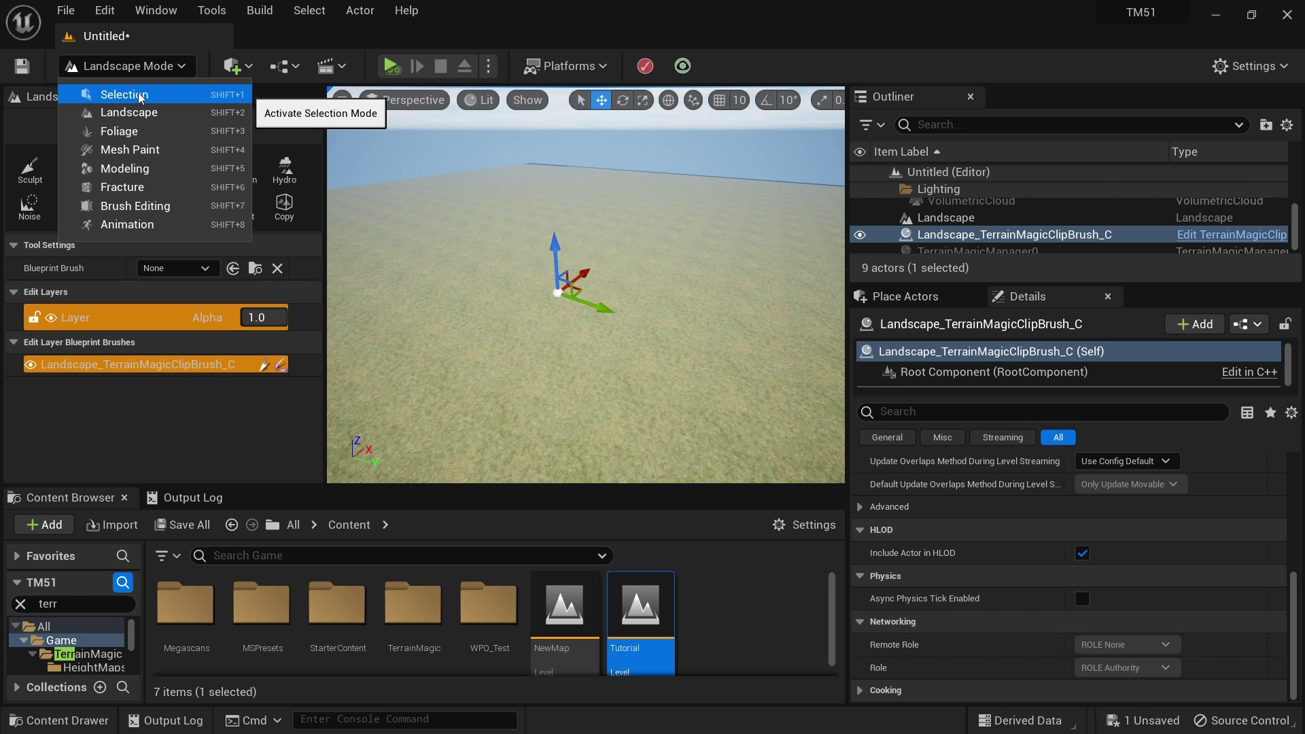
{"action": "left_click", "coordinate": [132, 94]}
{"action": "right_click_drag", "start_coordinate": [306, 232], "coordinate": [271, 206]}
{"action": "scroll", "coordinate": [961, 228], "scroll_direction": "up", "scroll_amount": 3}
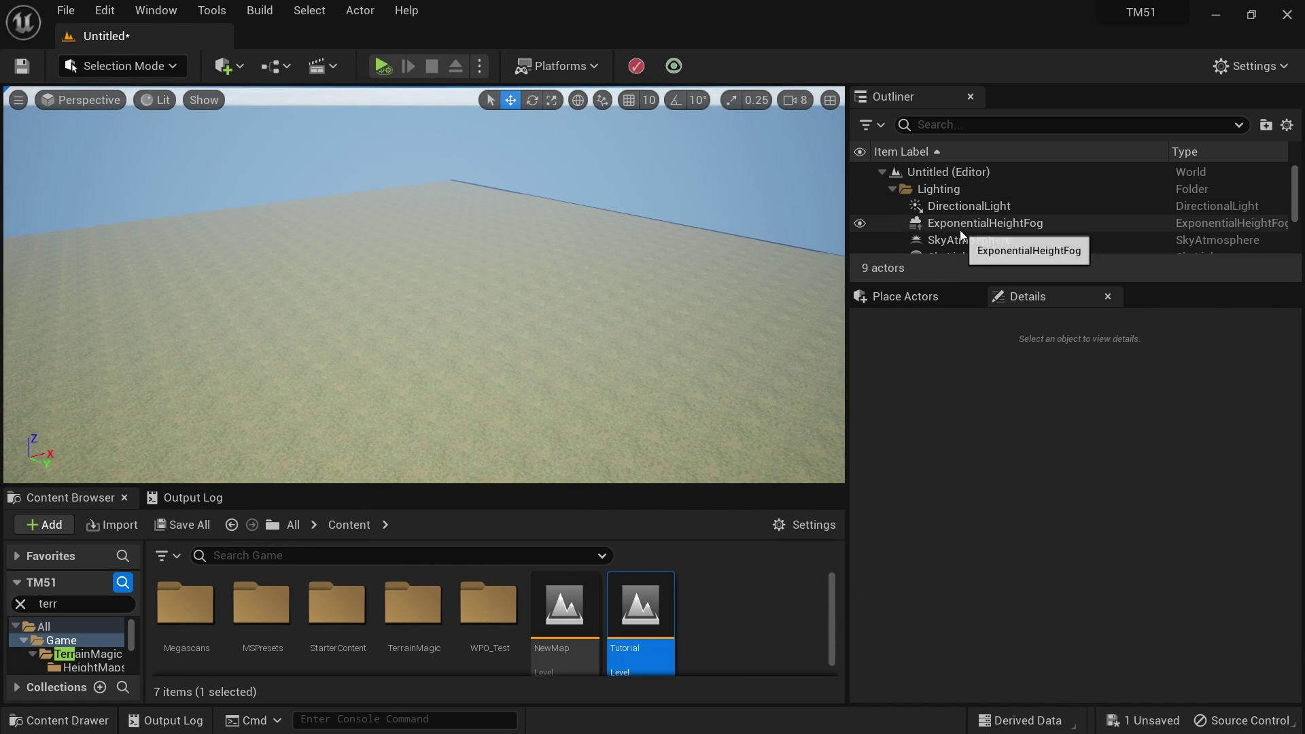
Step: Find the actor class with "Base" and place a Base Landscape Clip on the landscape
{"action": "left_click", "coordinate": [917, 297]}
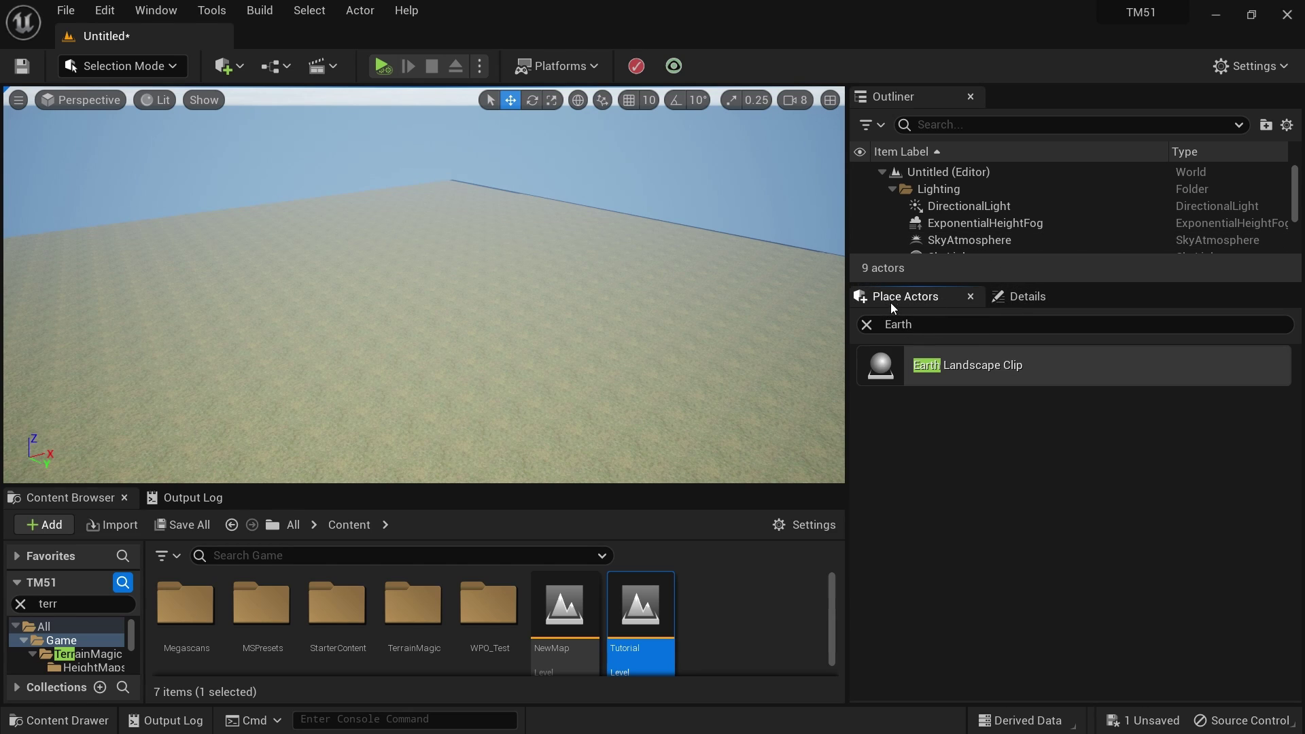
{"action": "left_click", "coordinate": [156, 11]}
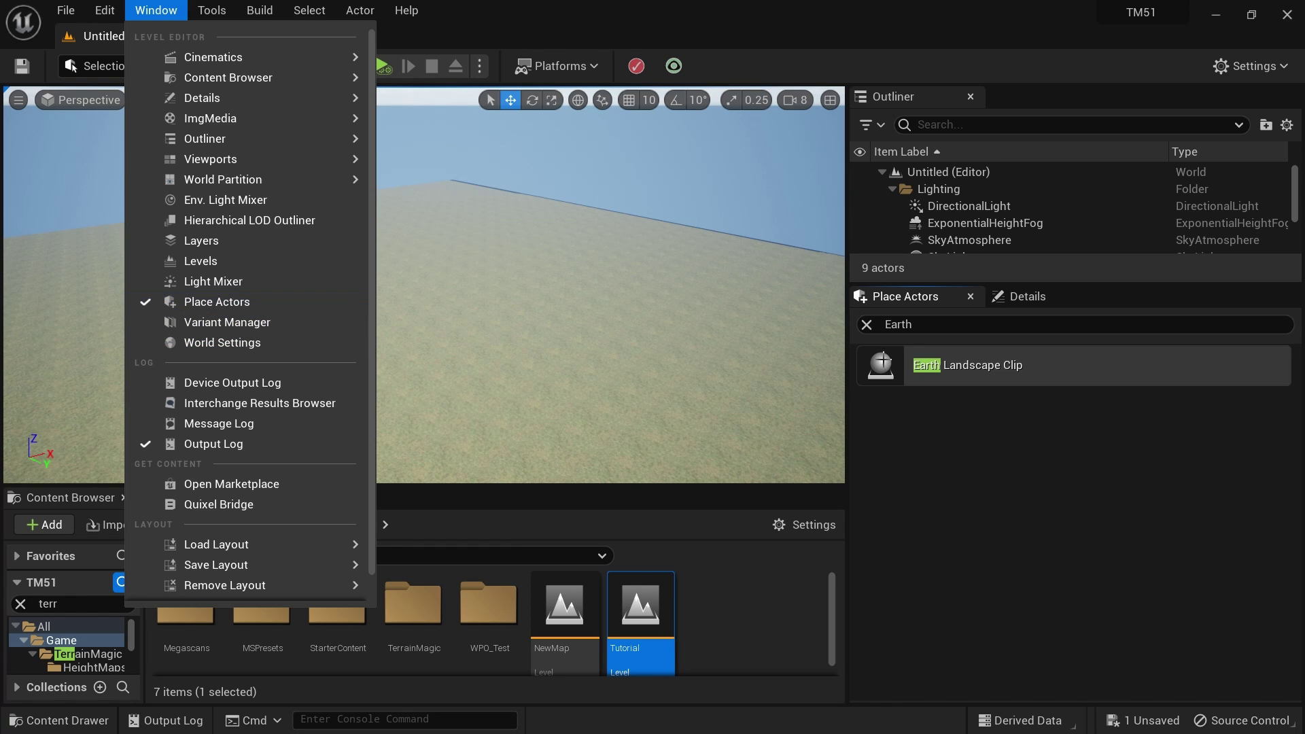
{"action": "left_click", "coordinate": [967, 326]}
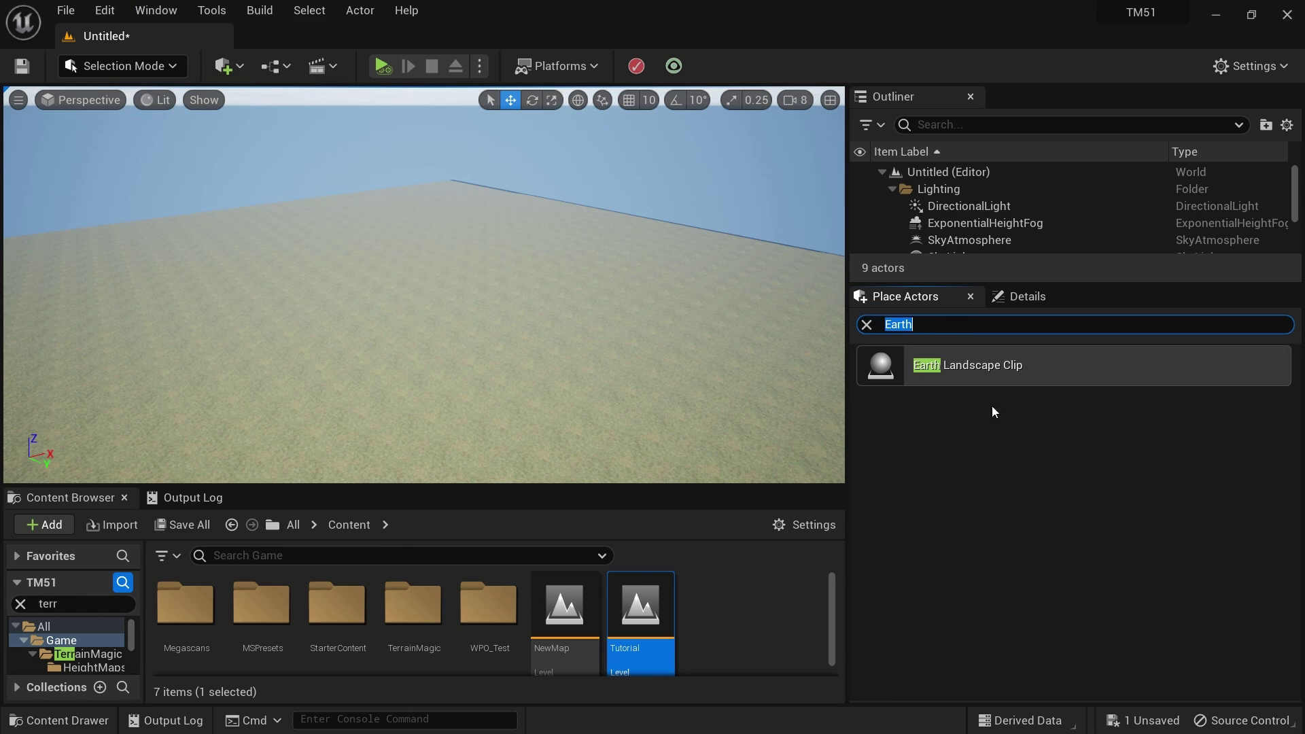
{"action": "left_click", "coordinate": [866, 324]}
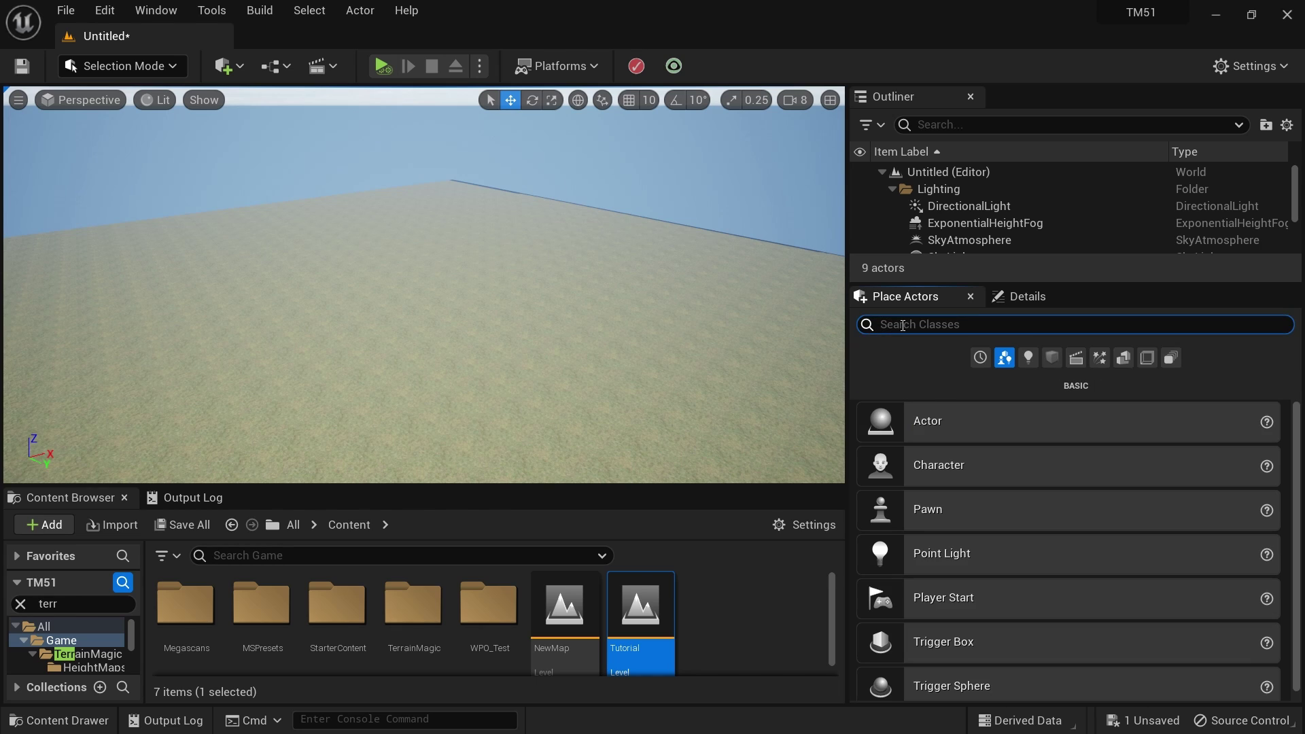
{"action": "type", "text": "Base"}
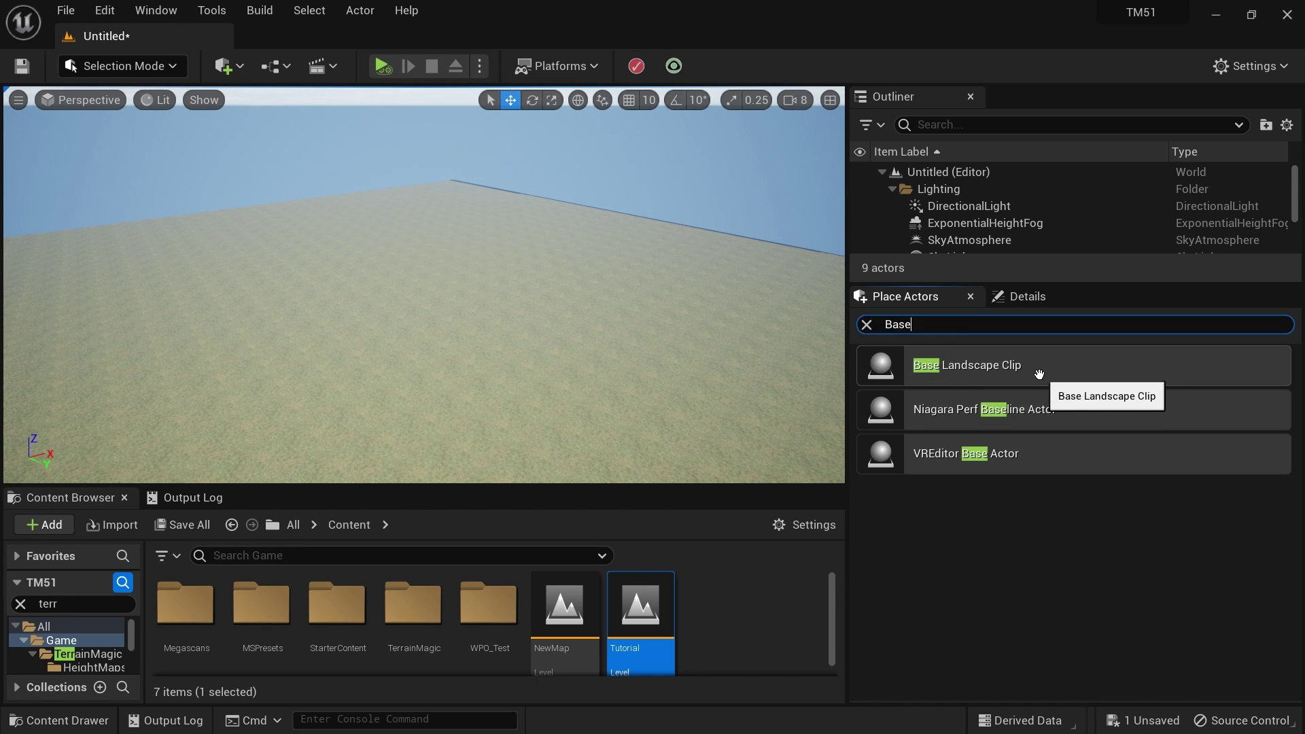
{"action": "left_click_drag", "start_coordinate": [1036, 370], "coordinate": [422, 315]}
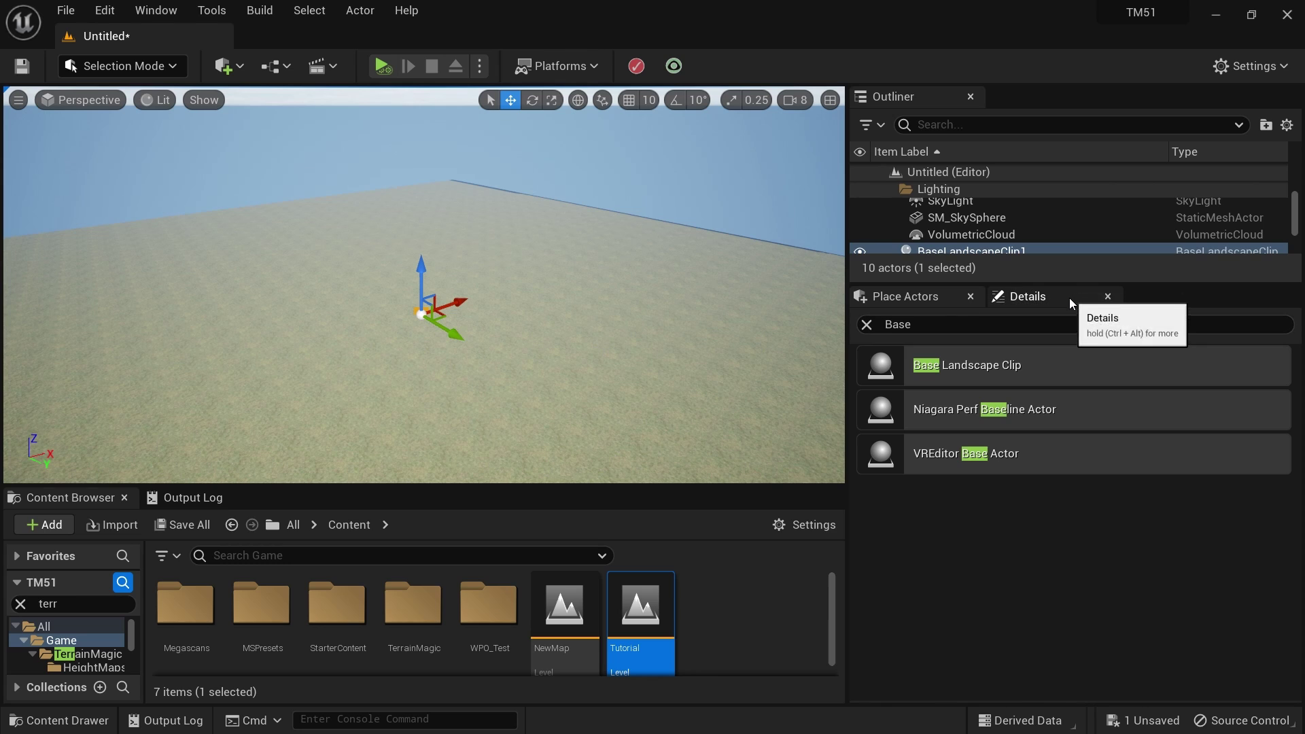
Step: Set the base clip's Base Value Preset to Absolute Minimum and invalidate the landscape clips
{"action": "scroll", "coordinate": [986, 210], "scroll_direction": "down", "scroll_amount": 3}
{"action": "left_click", "coordinate": [1026, 297]}
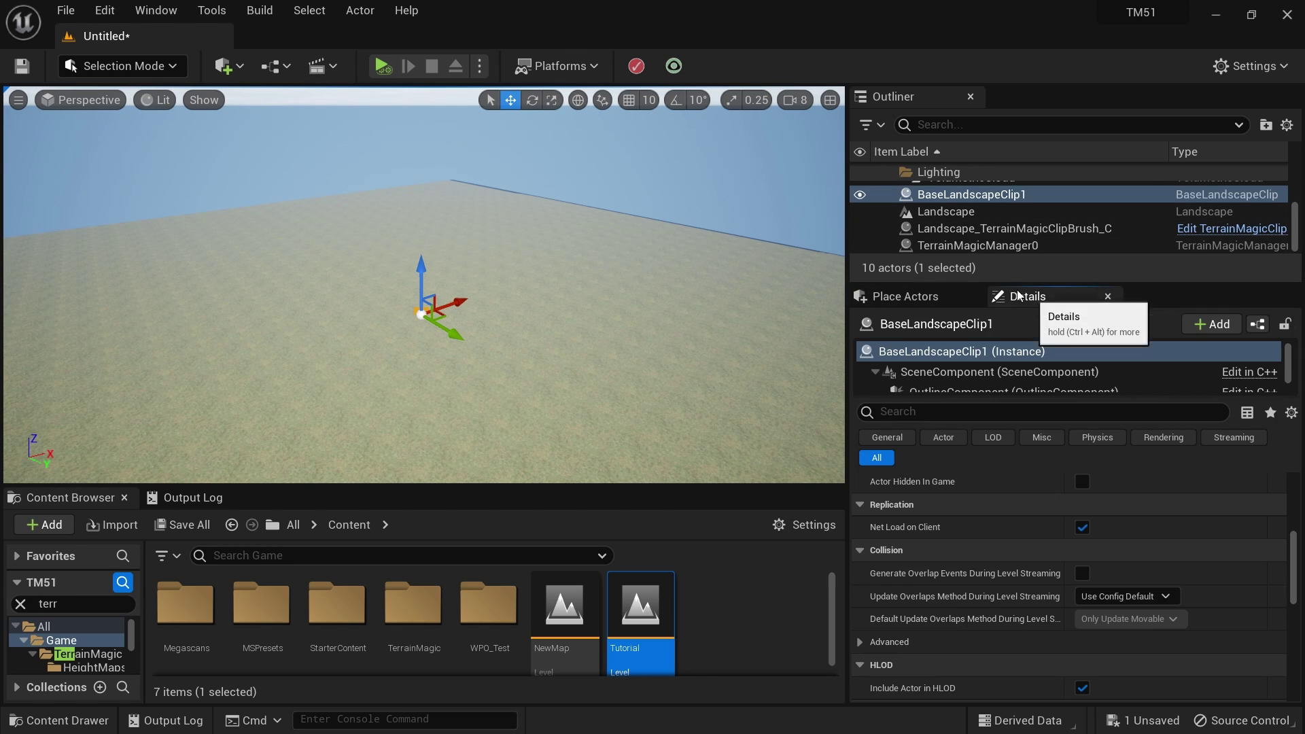
{"action": "scroll", "coordinate": [1023, 530], "scroll_direction": "up", "scroll_amount": 5}
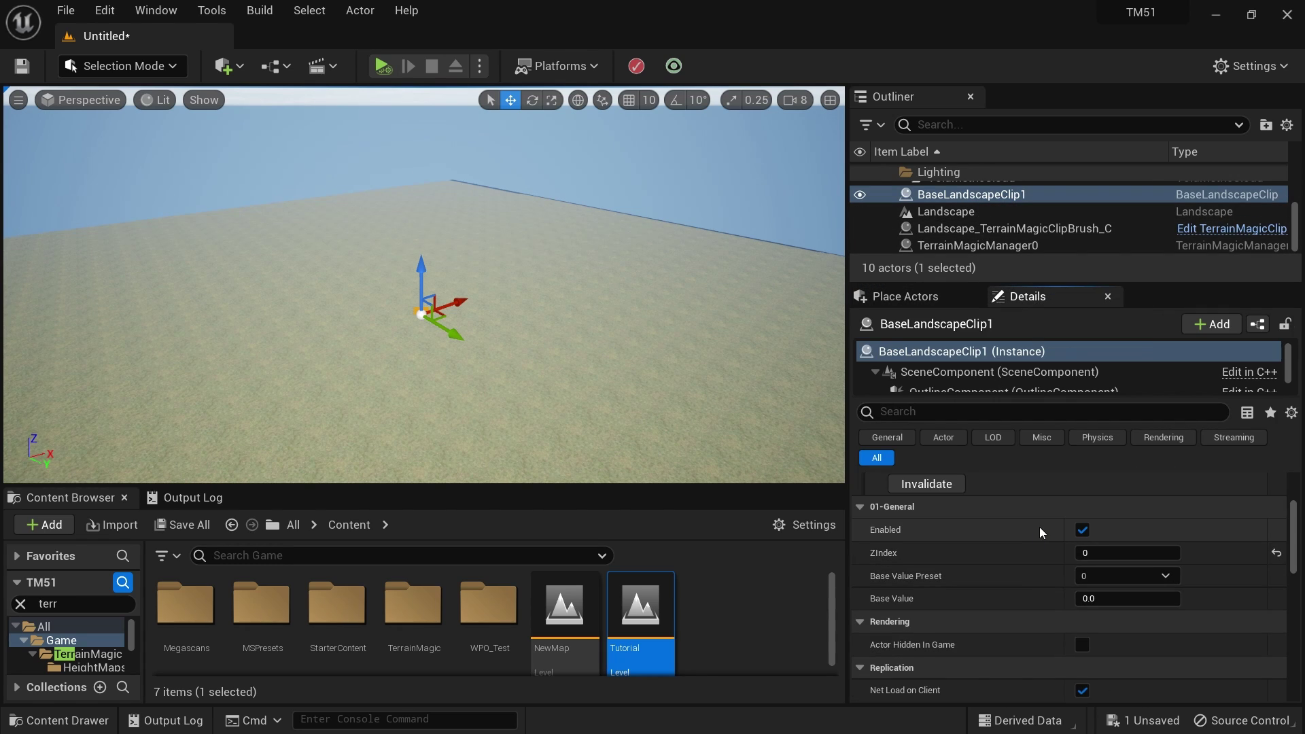
{"action": "left_click", "coordinate": [1155, 598]}
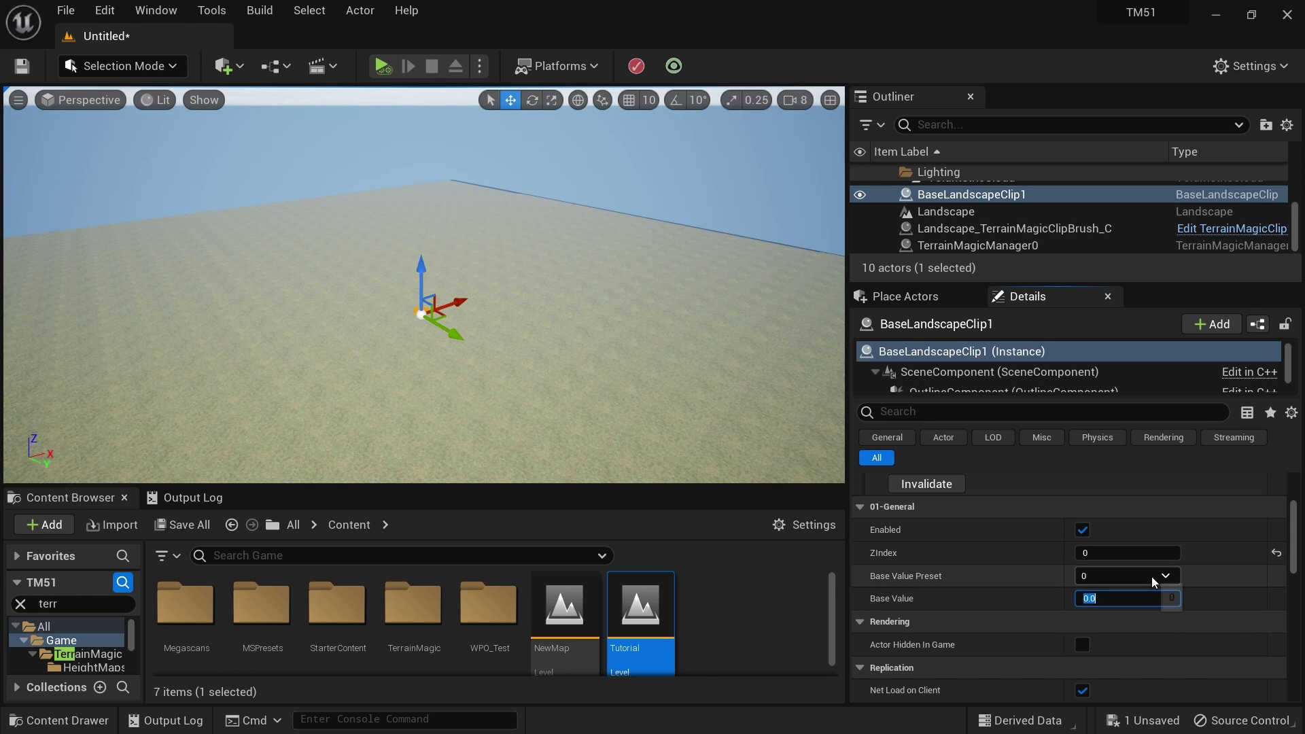
{"action": "left_click", "coordinate": [1153, 578]}
{"action": "left_click", "coordinate": [1133, 607]}
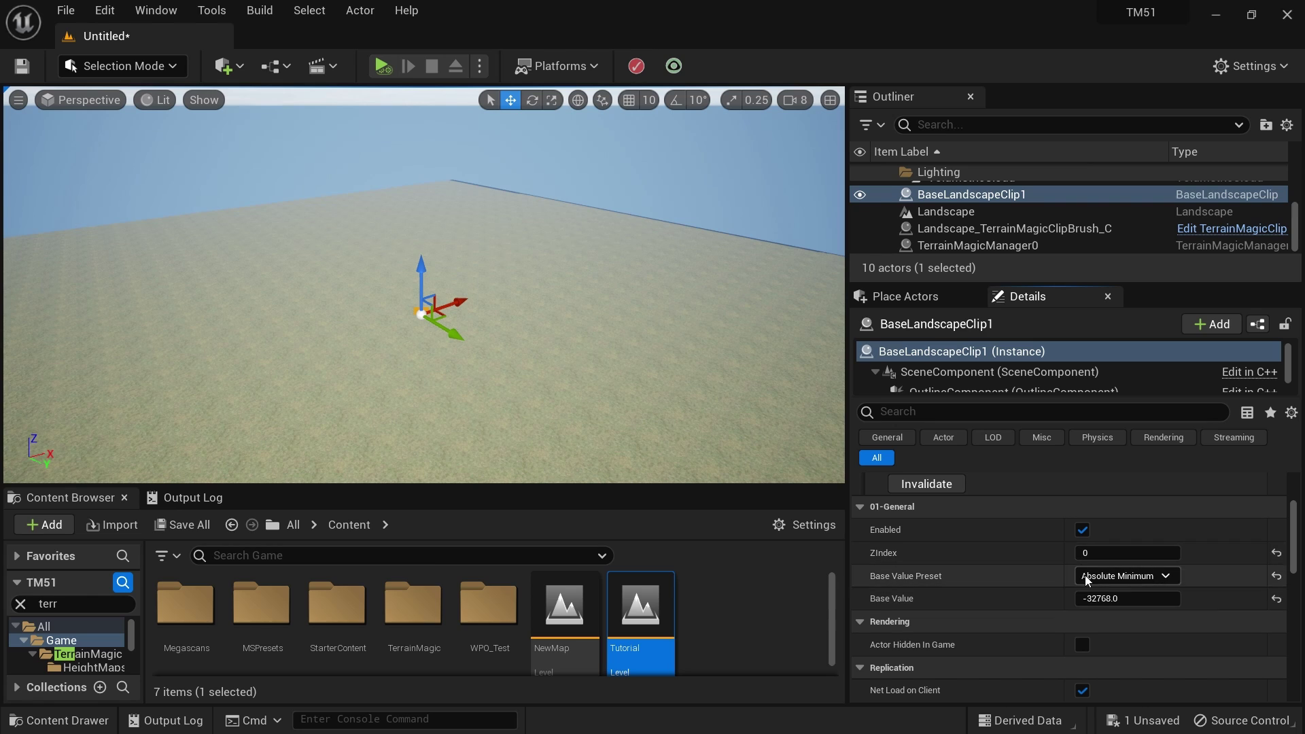
{"action": "left_click", "coordinate": [634, 67]}
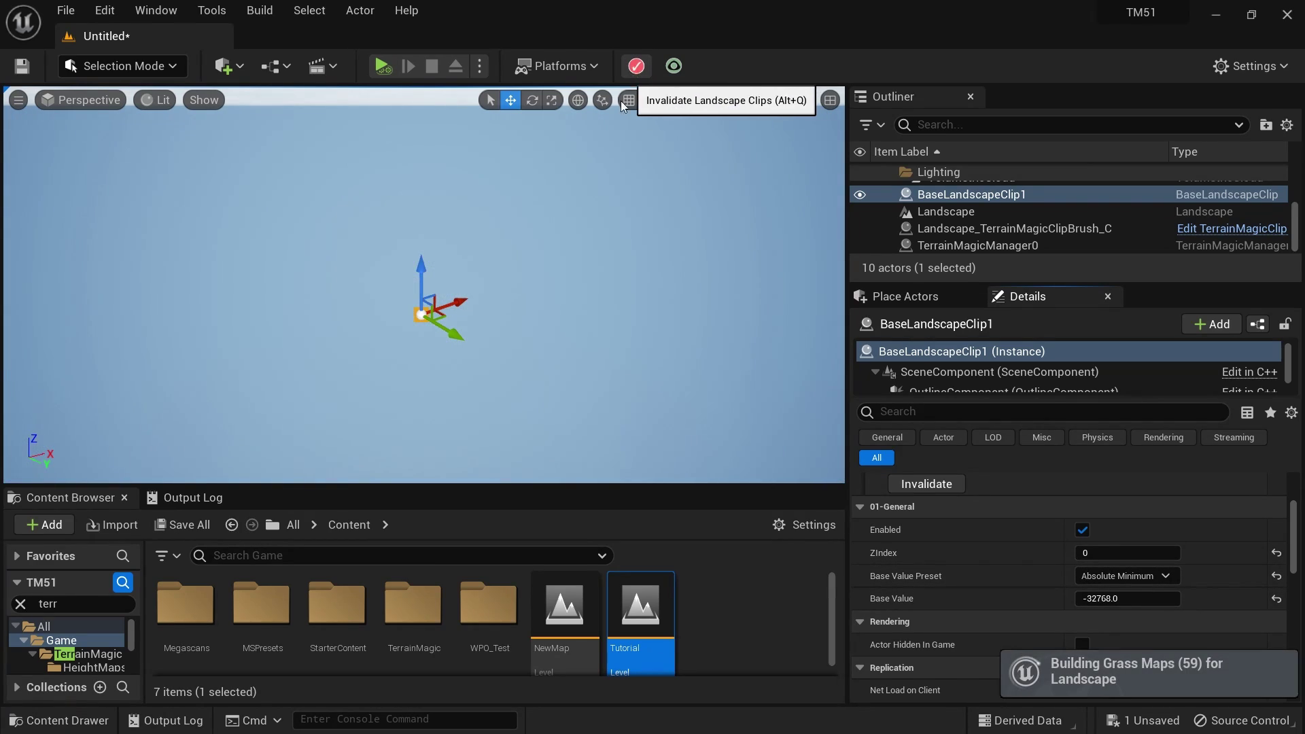
{"action": "right_click_drag", "start_coordinate": [490, 259], "coordinate": [476, 306]}
{"action": "left_click", "coordinate": [968, 195]}
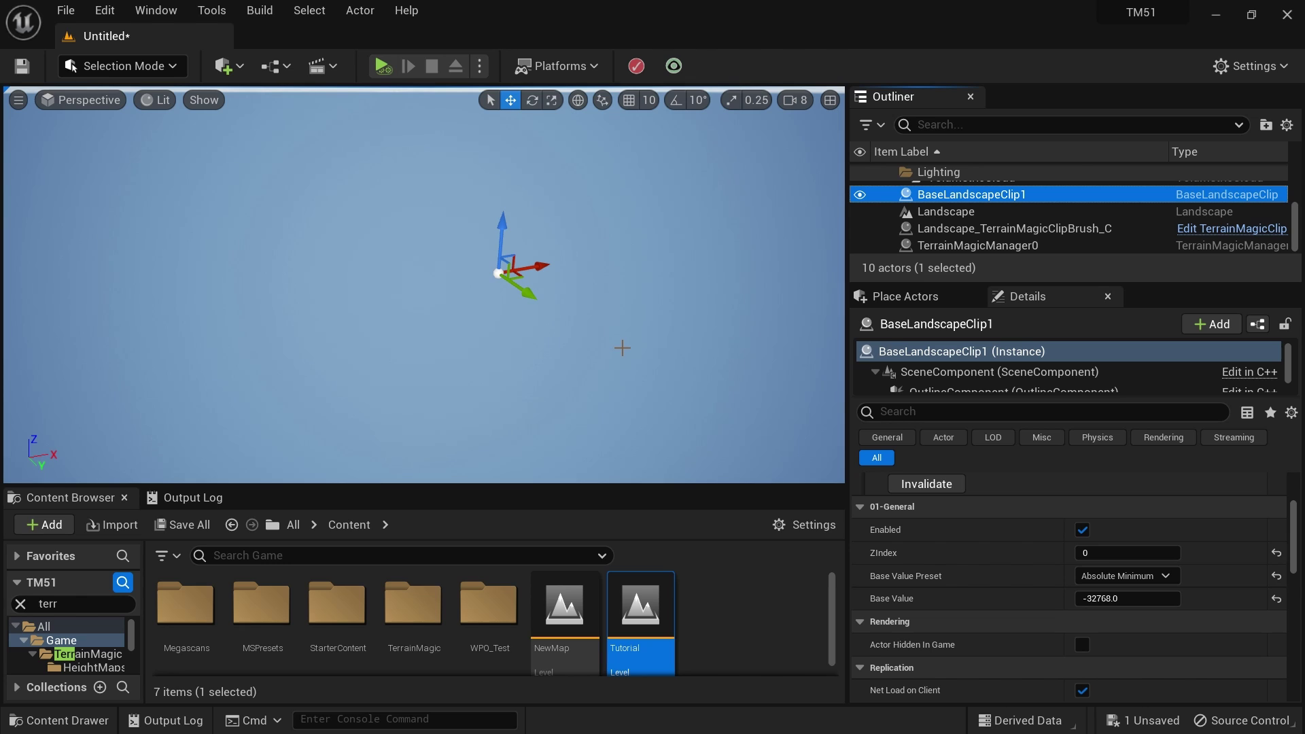
Step: Find the actor class with "Ear" and place an Earth Landscape Clip in the level
{"action": "left_click", "coordinate": [932, 302]}
{"action": "left_click", "coordinate": [891, 323]}
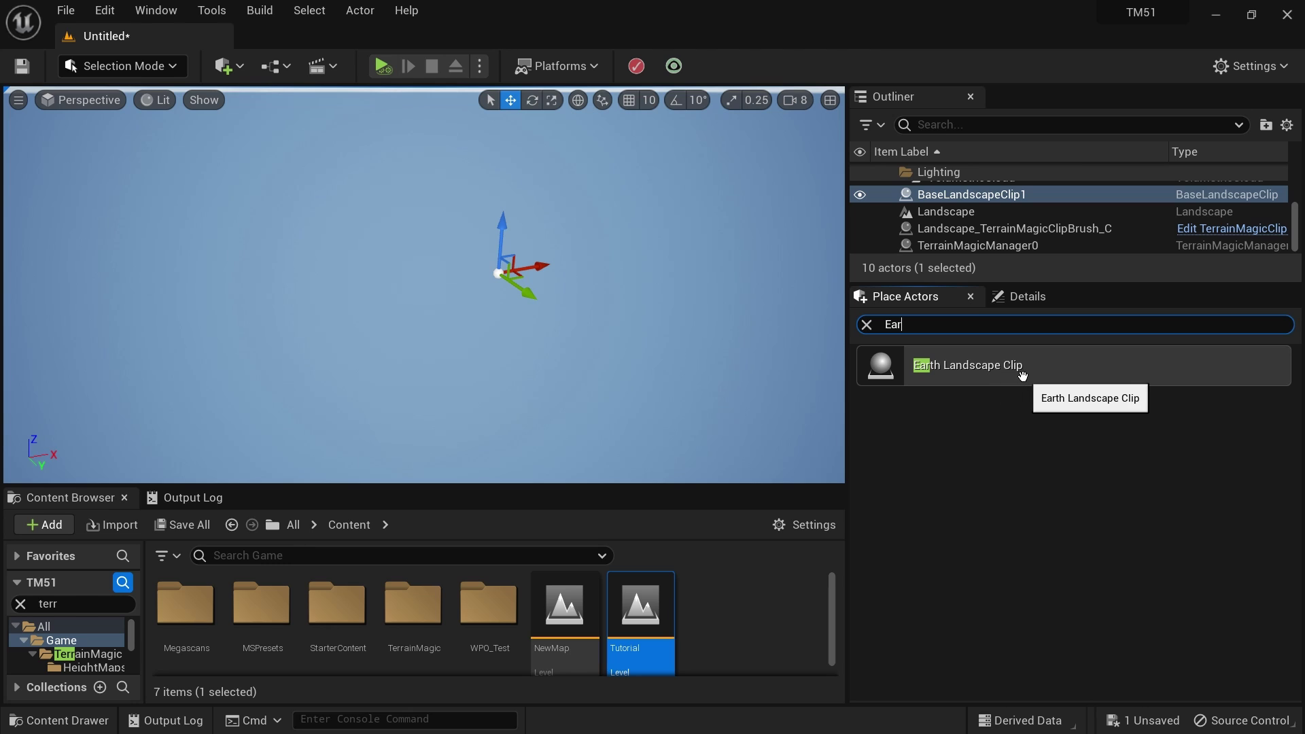
{"action": "left_click_drag", "start_coordinate": [993, 374], "coordinate": [516, 329]}
Step: Match the Earth Landscape Clip to the landscape's size
{"action": "left_click", "coordinate": [1030, 303]}
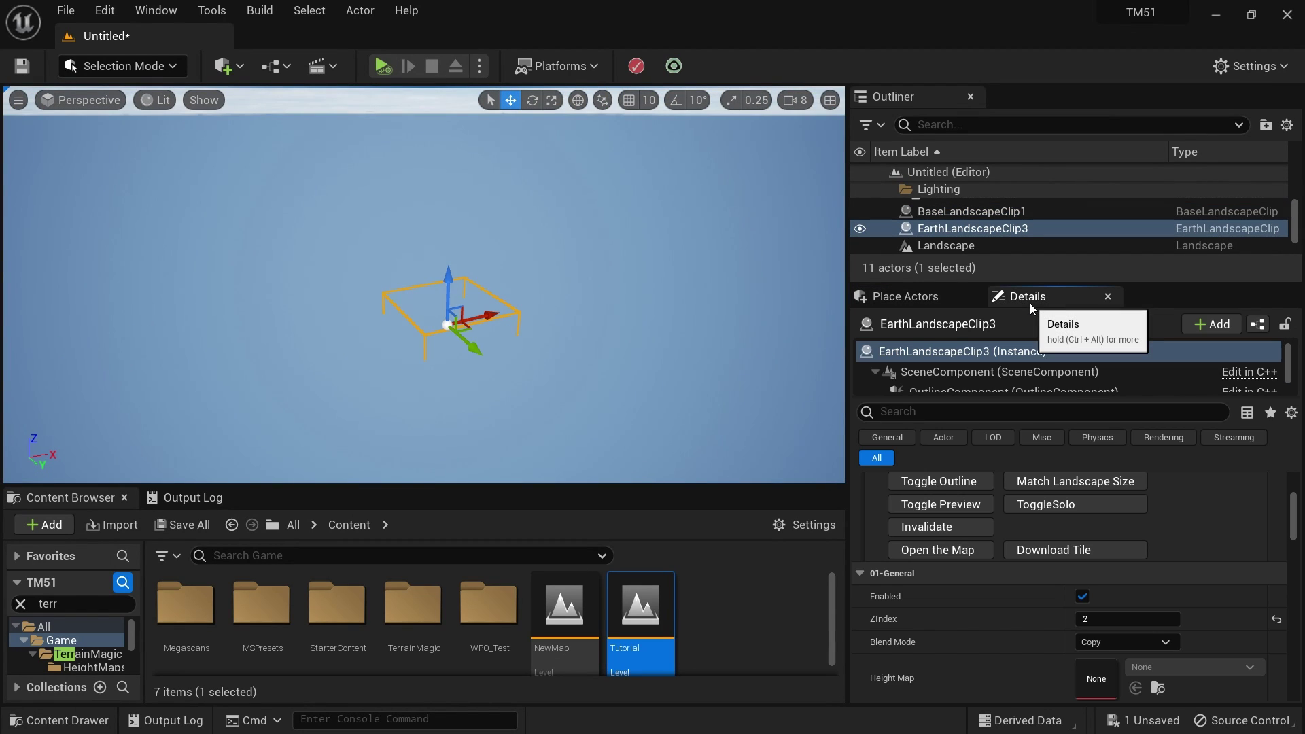
{"action": "left_click", "coordinate": [1055, 483]}
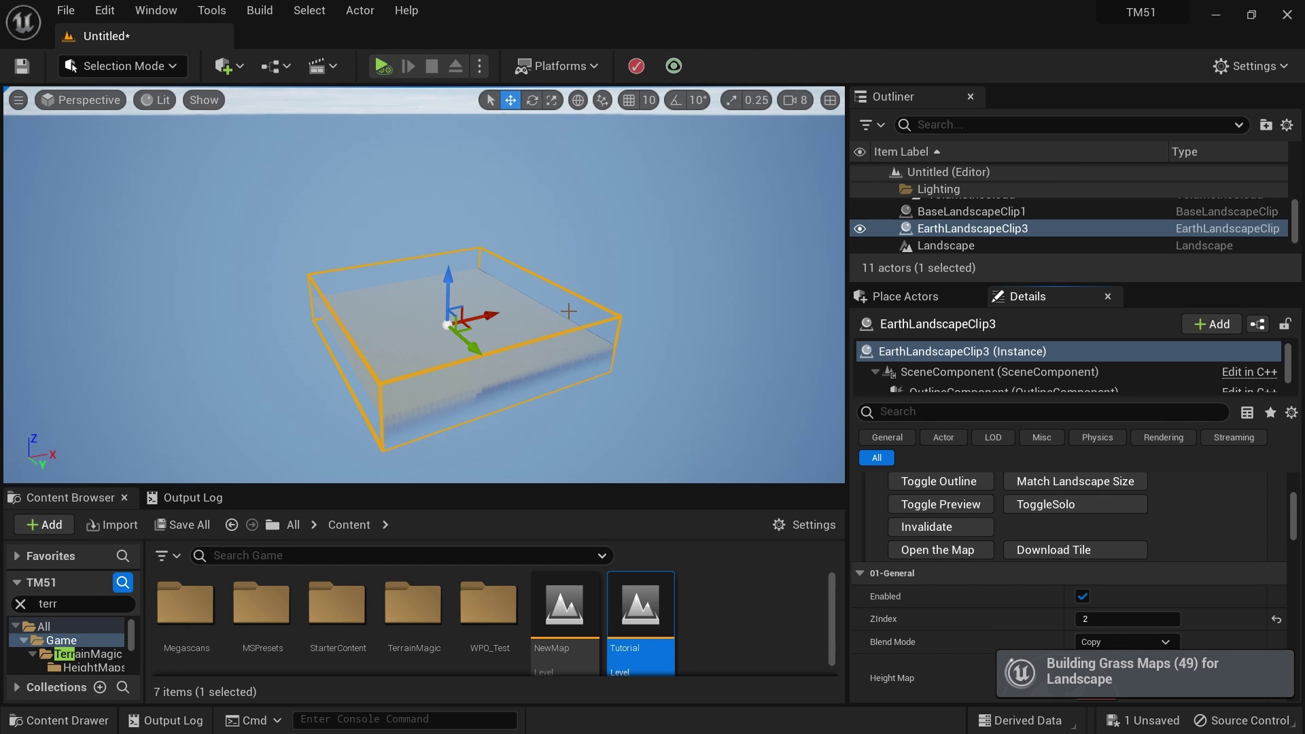
{"action": "right_click_drag", "start_coordinate": [612, 326], "coordinate": [559, 315]}
{"action": "key", "text": "w"}
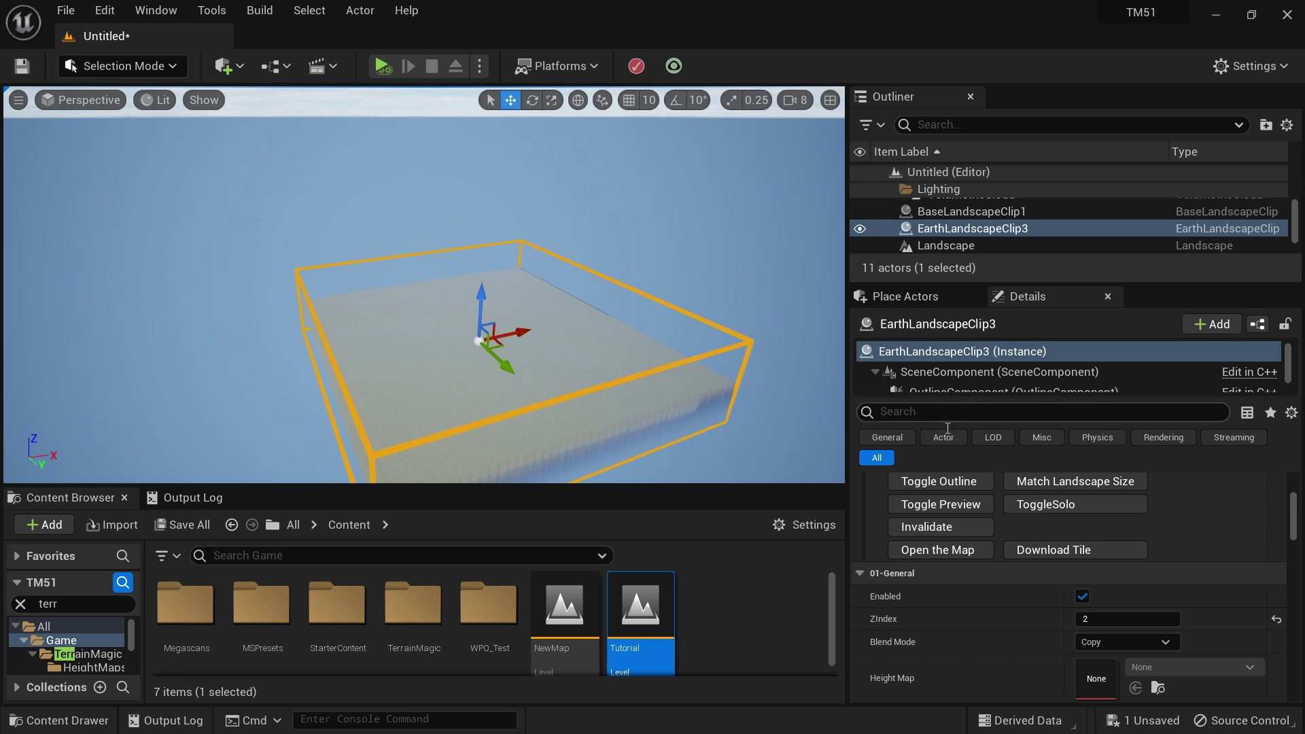
Step: Open the Earth Landscape Clip's online map in the browser
{"action": "scroll", "coordinate": [1164, 537], "scroll_direction": "down", "scroll_amount": 2}
{"action": "scroll", "coordinate": [1163, 539], "scroll_direction": "up", "scroll_amount": 2}
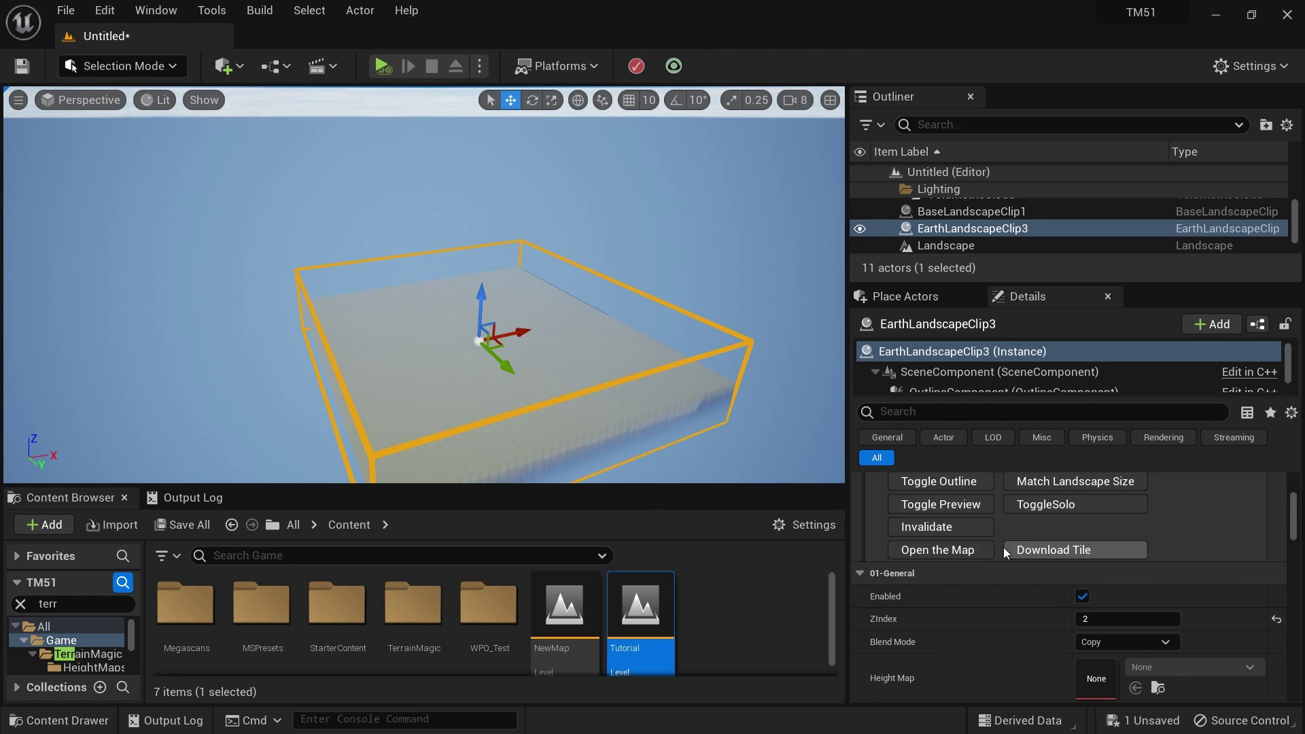
{"action": "left_click", "coordinate": [938, 550]}
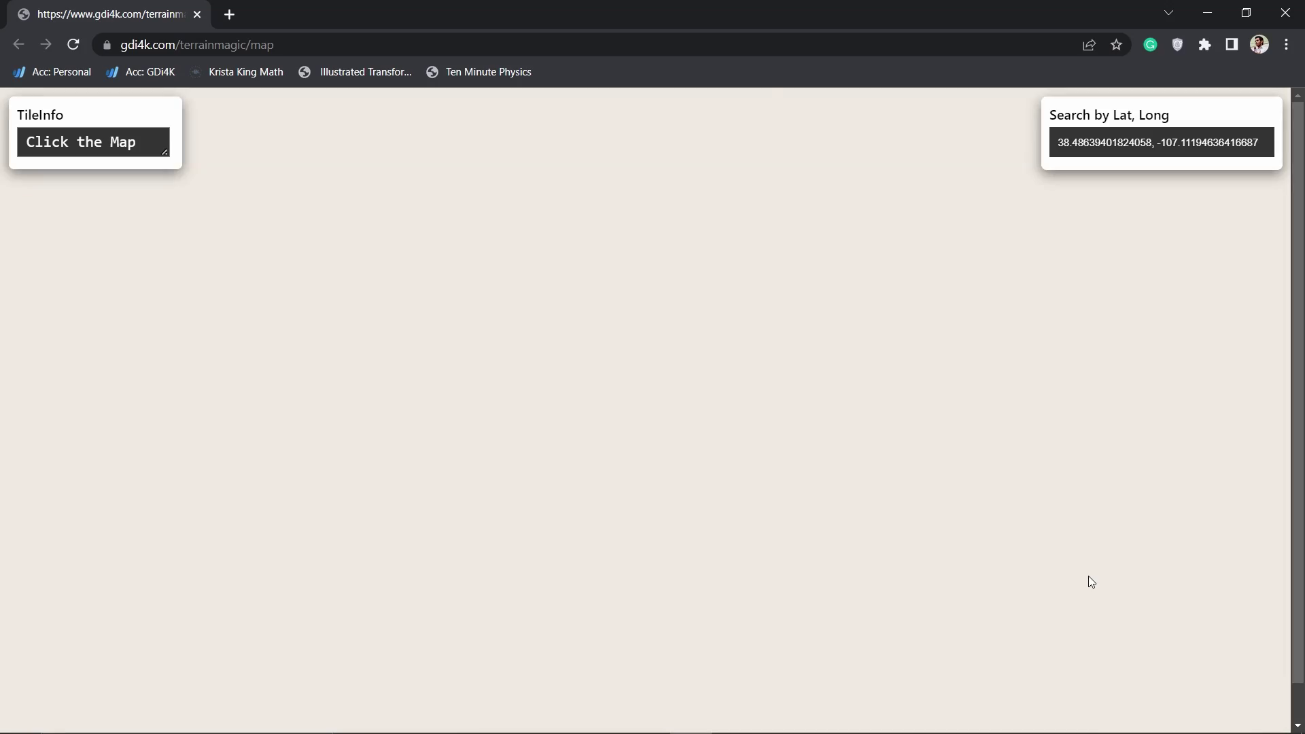
{"action": "scroll", "coordinate": [736, 331], "scroll_direction": "up", "scroll_amount": 5}
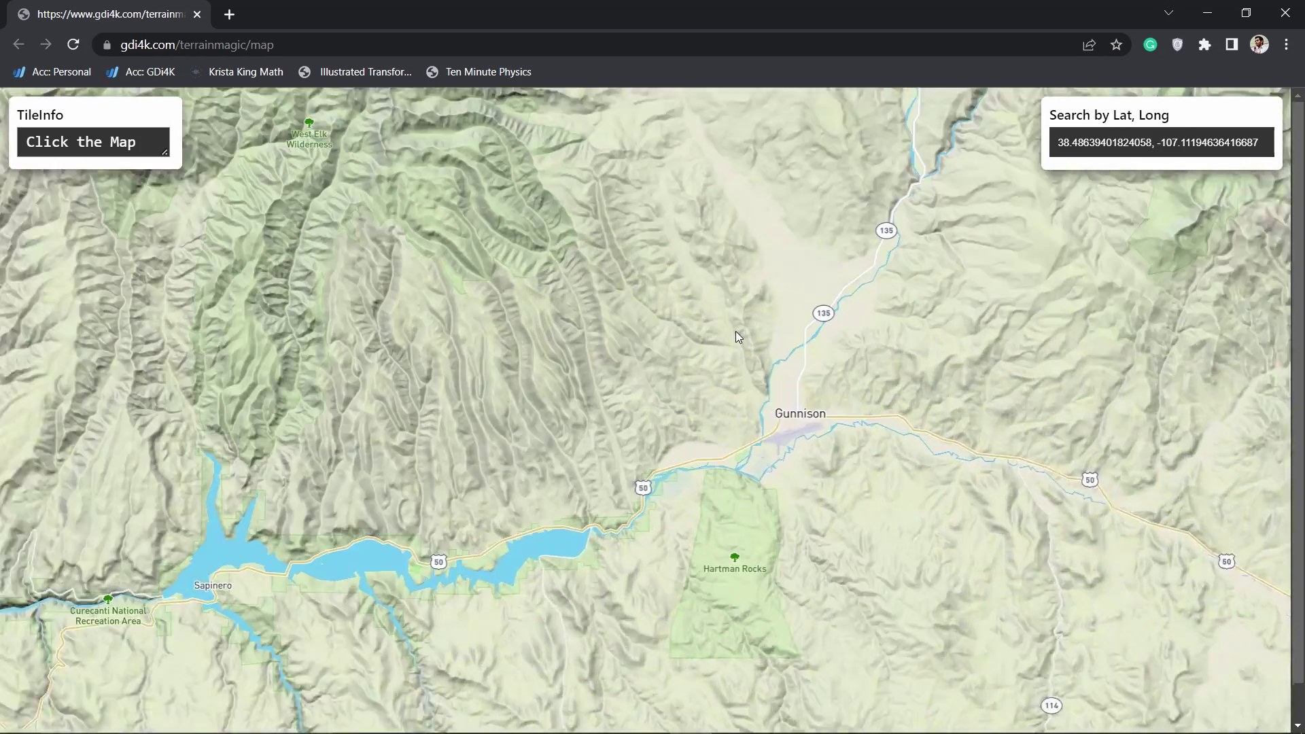
Step: Locate the mountains around Crested Butte on the map and select the level 12 terrain tile east of Baldwin
{"action": "scroll", "coordinate": [727, 333], "scroll_direction": "down", "scroll_amount": 4}
{"action": "right_click_drag", "start_coordinate": [719, 336], "coordinate": [707, 242]}
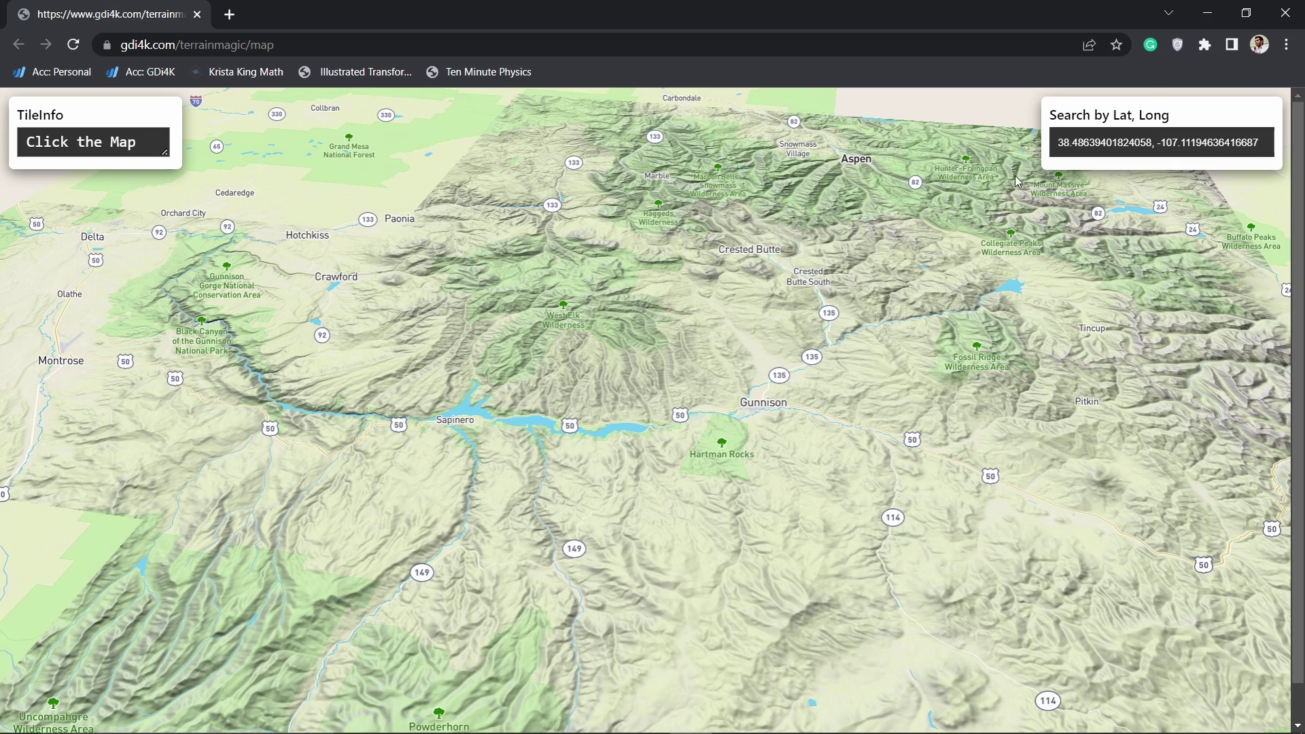
{"action": "scroll", "coordinate": [782, 216], "scroll_direction": "up", "scroll_amount": 5}
{"action": "left_click", "coordinate": [523, 413]}
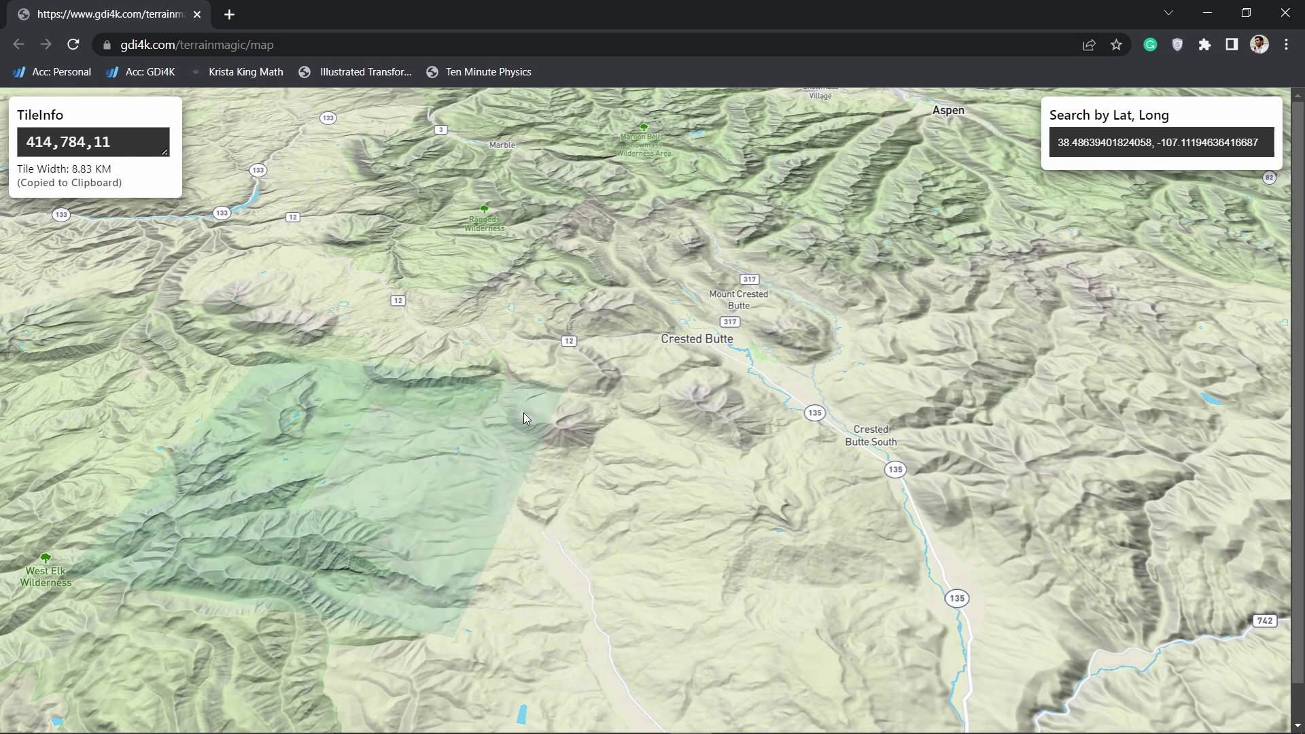
{"action": "scroll", "coordinate": [531, 414], "scroll_direction": "up", "scroll_amount": 2}
{"action": "left_click", "coordinate": [589, 416]}
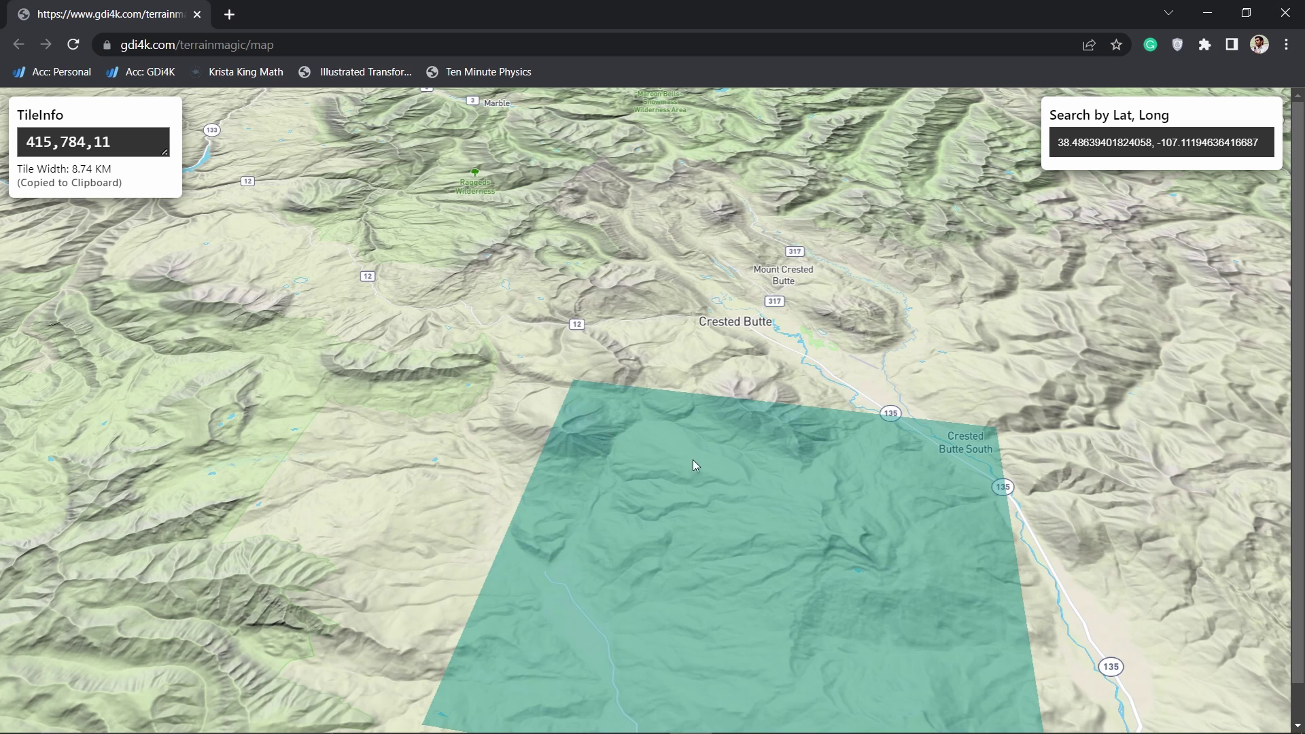
{"action": "scroll", "coordinate": [752, 494], "scroll_direction": "up", "scroll_amount": 1}
{"action": "left_click", "coordinate": [769, 506]}
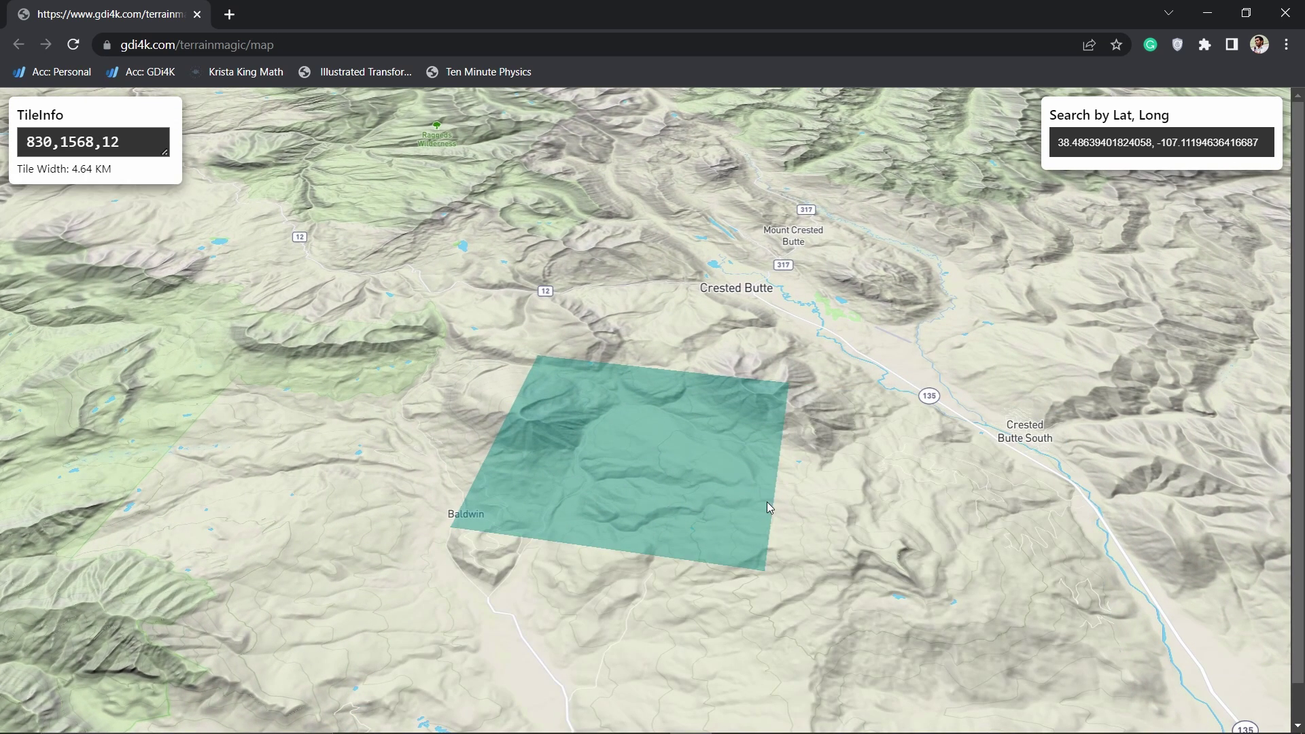
Step: Select the map tile covering Crested Butte South, 831,1568,12, and copy its tile info
{"action": "left_click", "coordinate": [874, 570]}
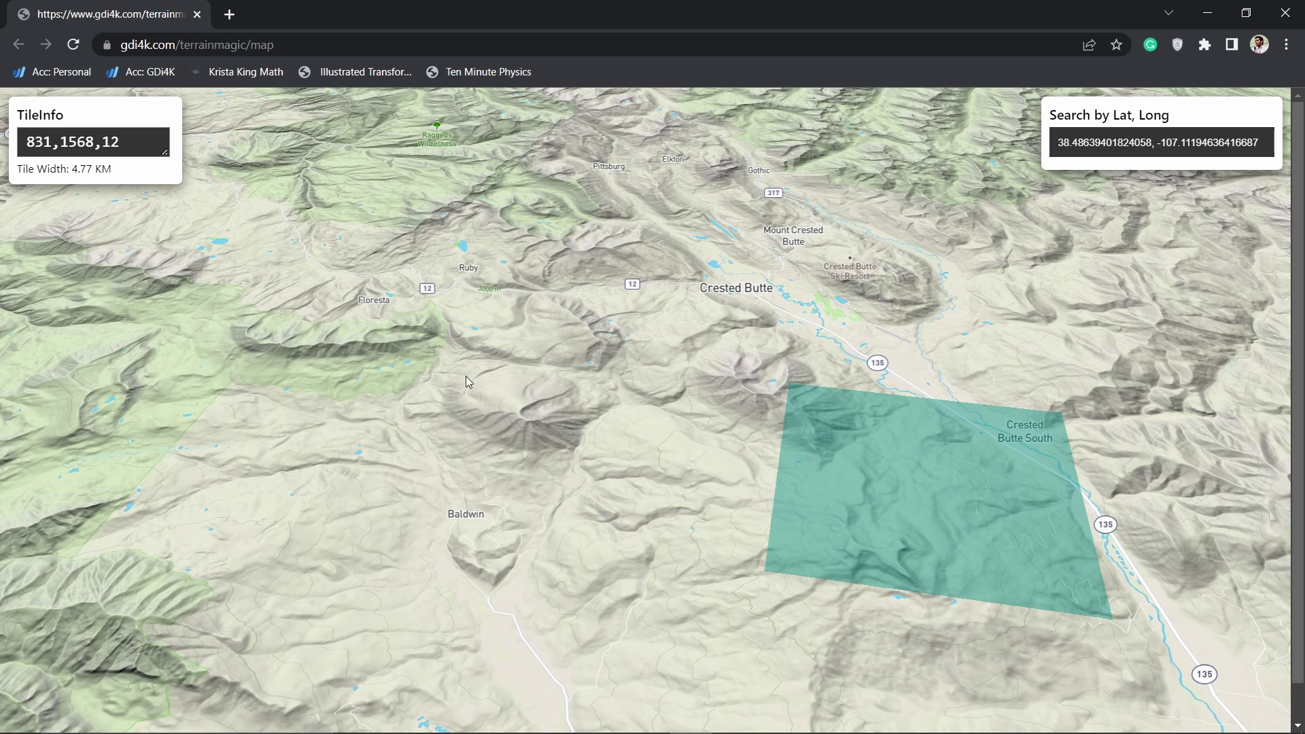
{"action": "left_click", "coordinate": [570, 420]}
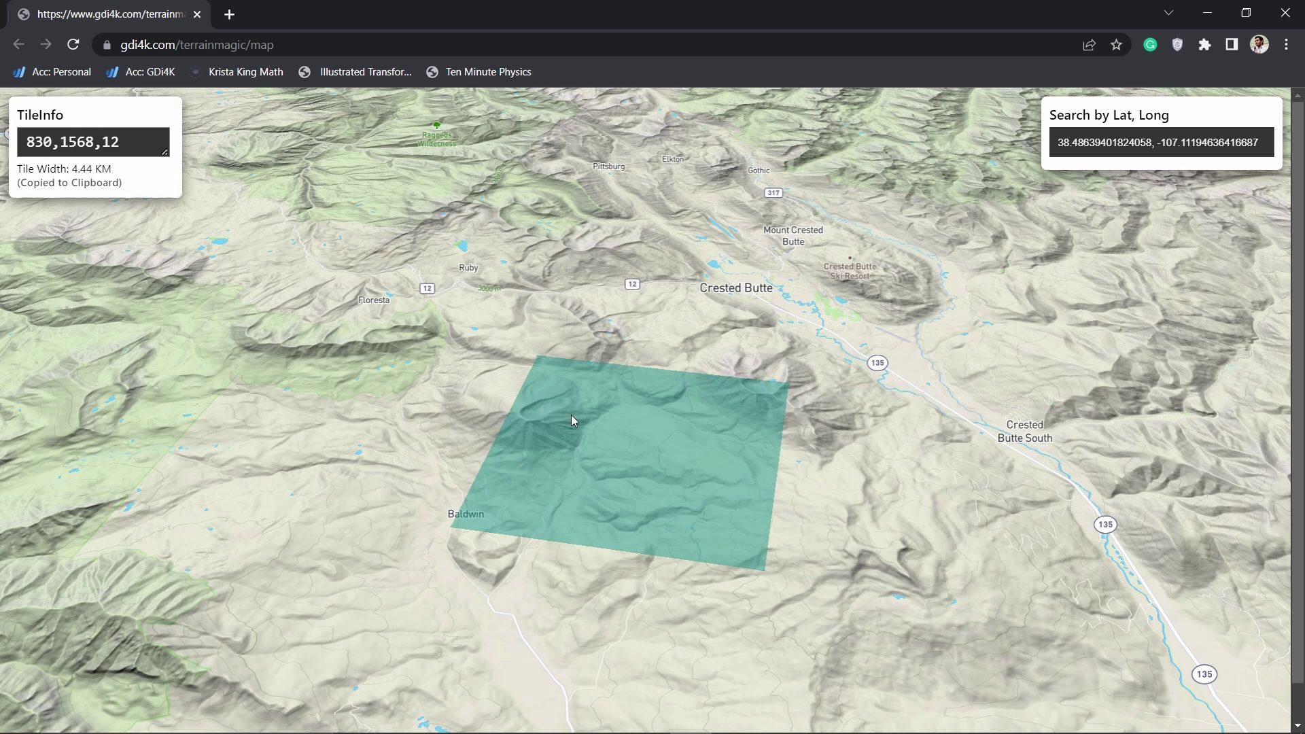
{"action": "left_click", "coordinate": [892, 569]}
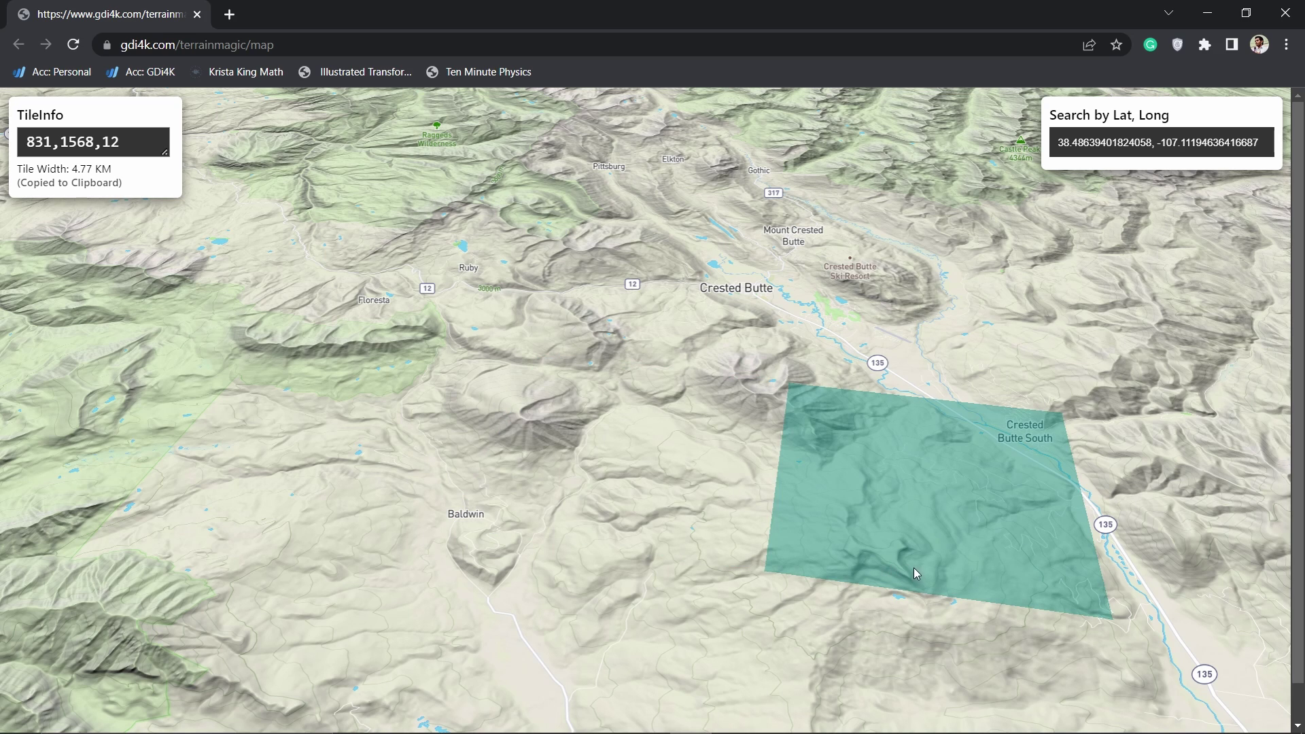
{"action": "double_click", "coordinate": [70, 145]}
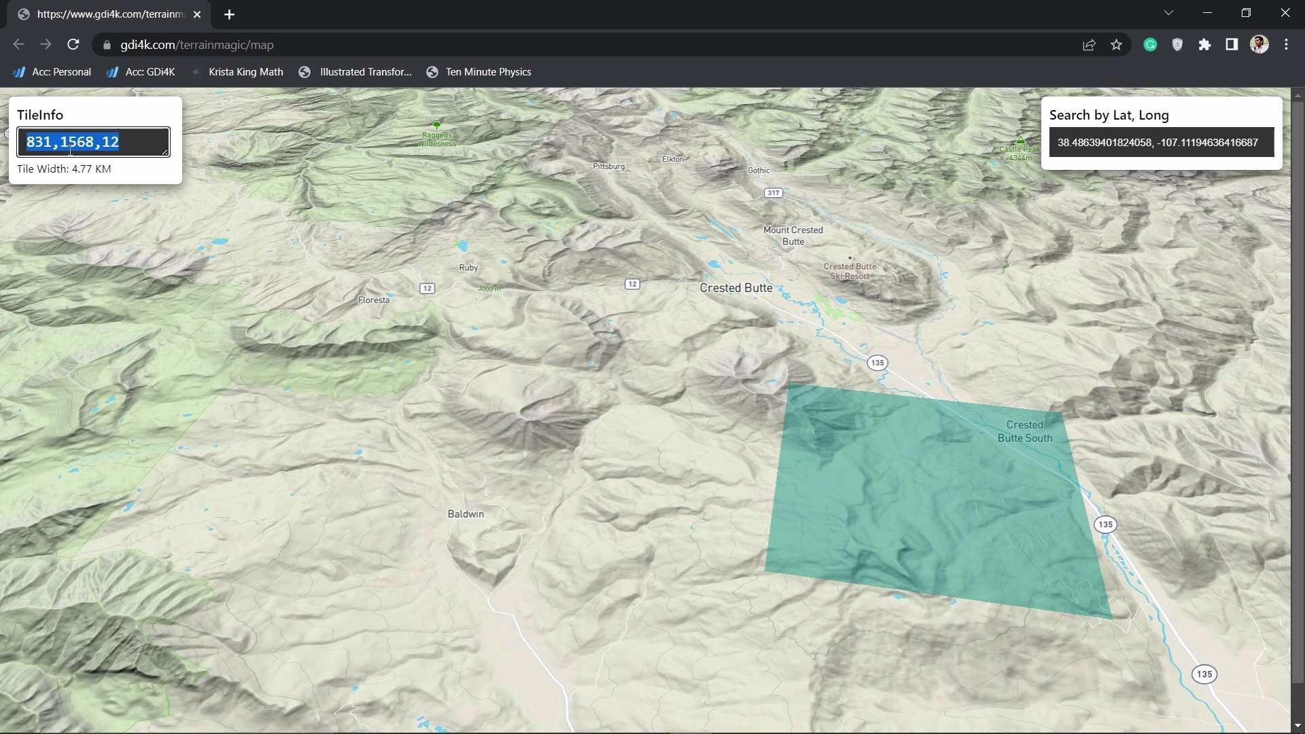
{"action": "right_click", "coordinate": [70, 147]}
{"action": "left_click", "coordinate": [118, 169]}
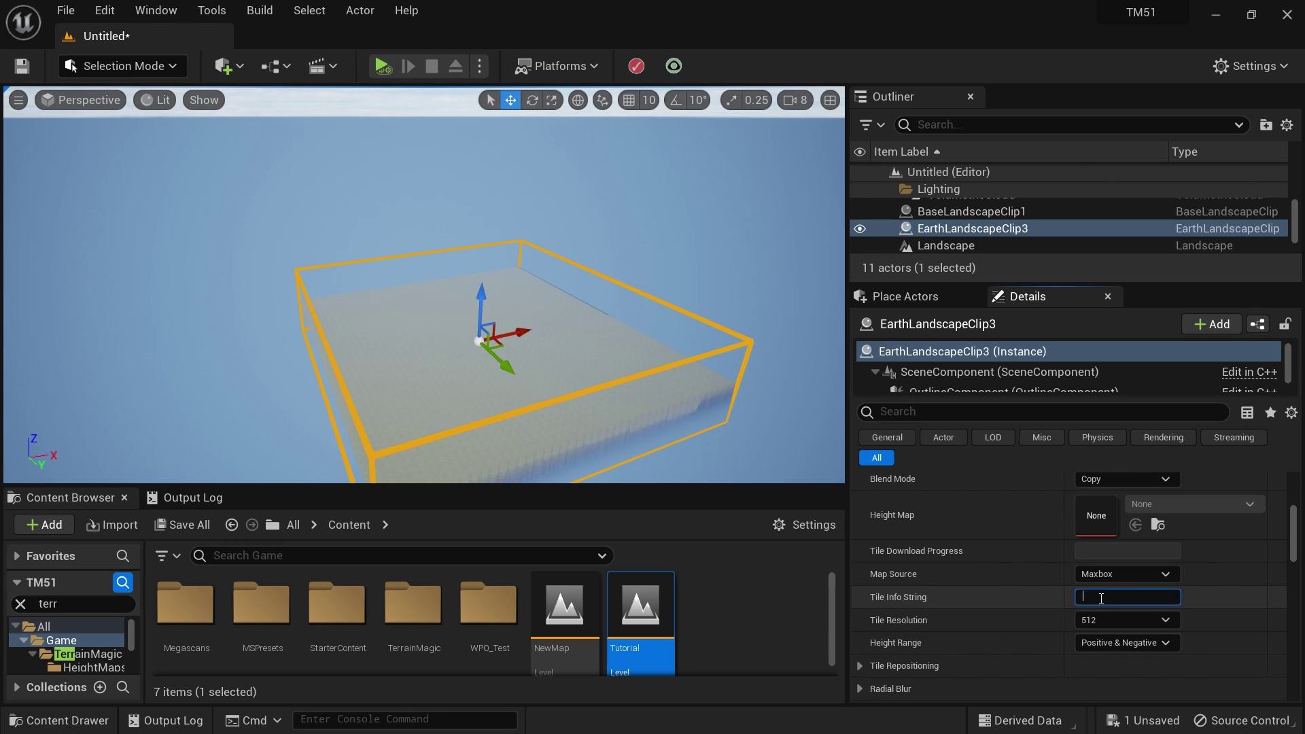
Step: Set the Earth Landscape Clip's Tile Info String to 831,1568,12 and download the tile
{"action": "key", "text": "ctrl+v"}
{"action": "key", "text": "Return"}
{"action": "scroll", "coordinate": [1238, 613], "scroll_direction": "up", "scroll_amount": 5}
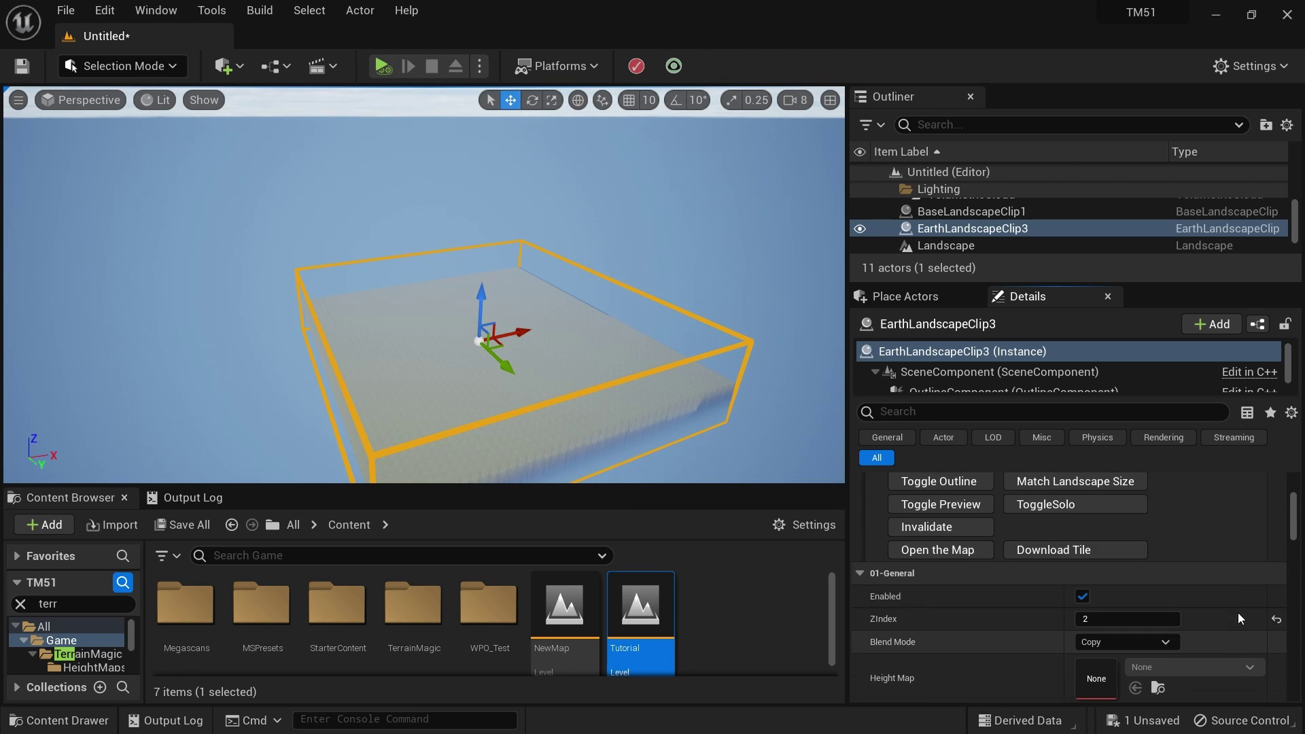
{"action": "scroll", "coordinate": [1258, 593], "scroll_direction": "down", "scroll_amount": 3}
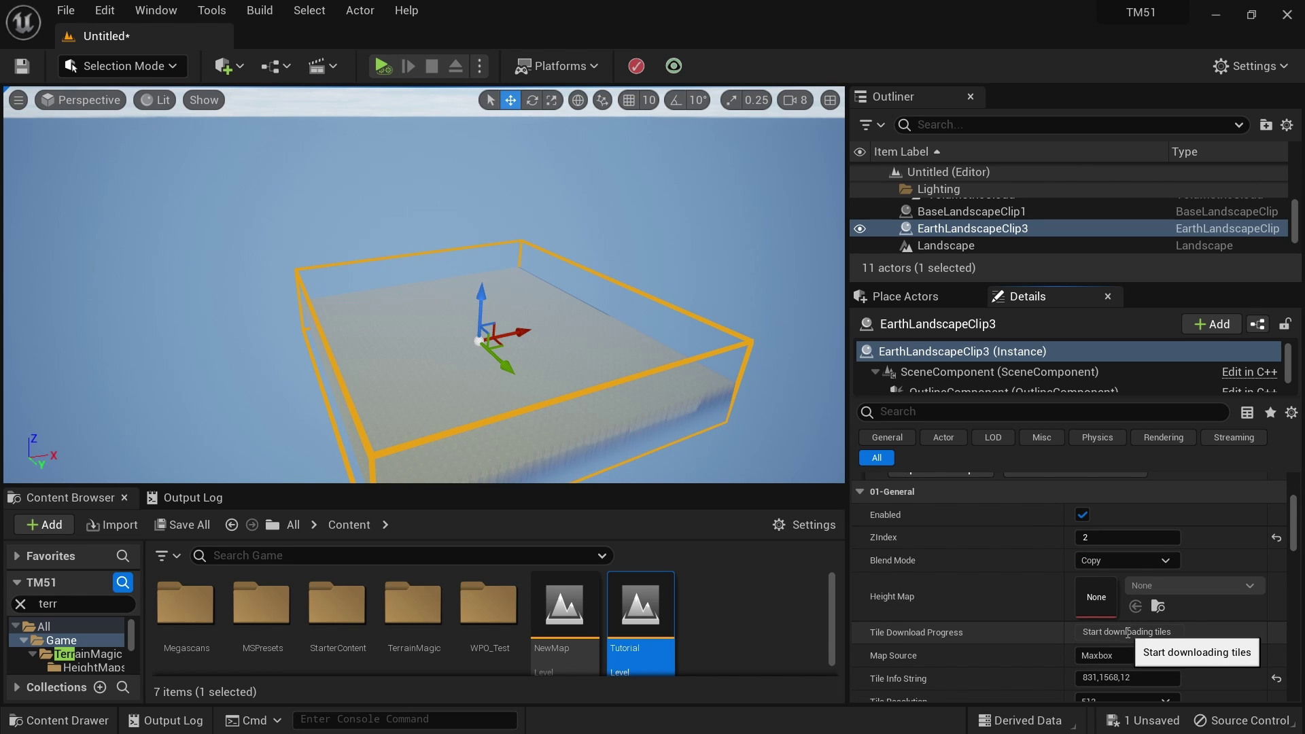
{"action": "left_click", "coordinate": [1164, 642]}
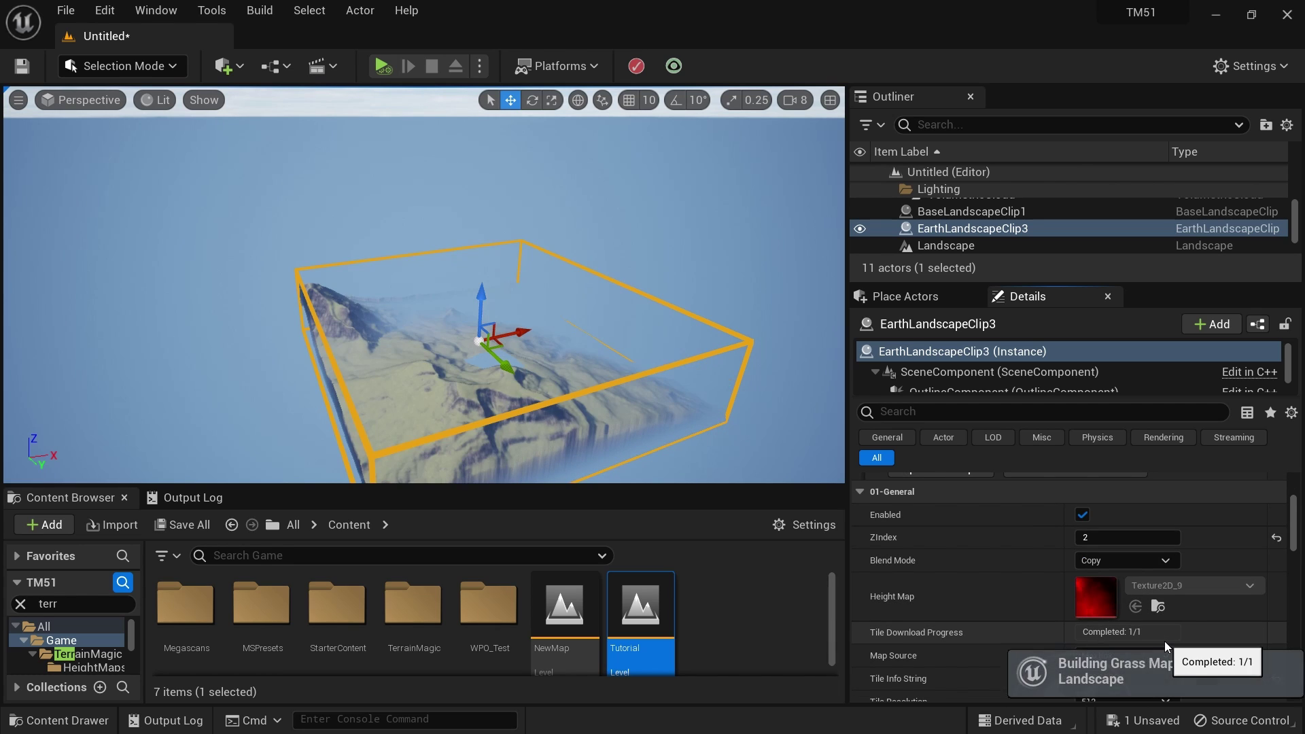
Step: Turn on the landscape clips preview mode to view the downloaded terrain's shape
{"action": "right_click_drag", "start_coordinate": [655, 362], "coordinate": [632, 395]}
{"action": "key", "text": "d"}
{"action": "key", "text": "w"}
{"action": "key", "text": "a"}
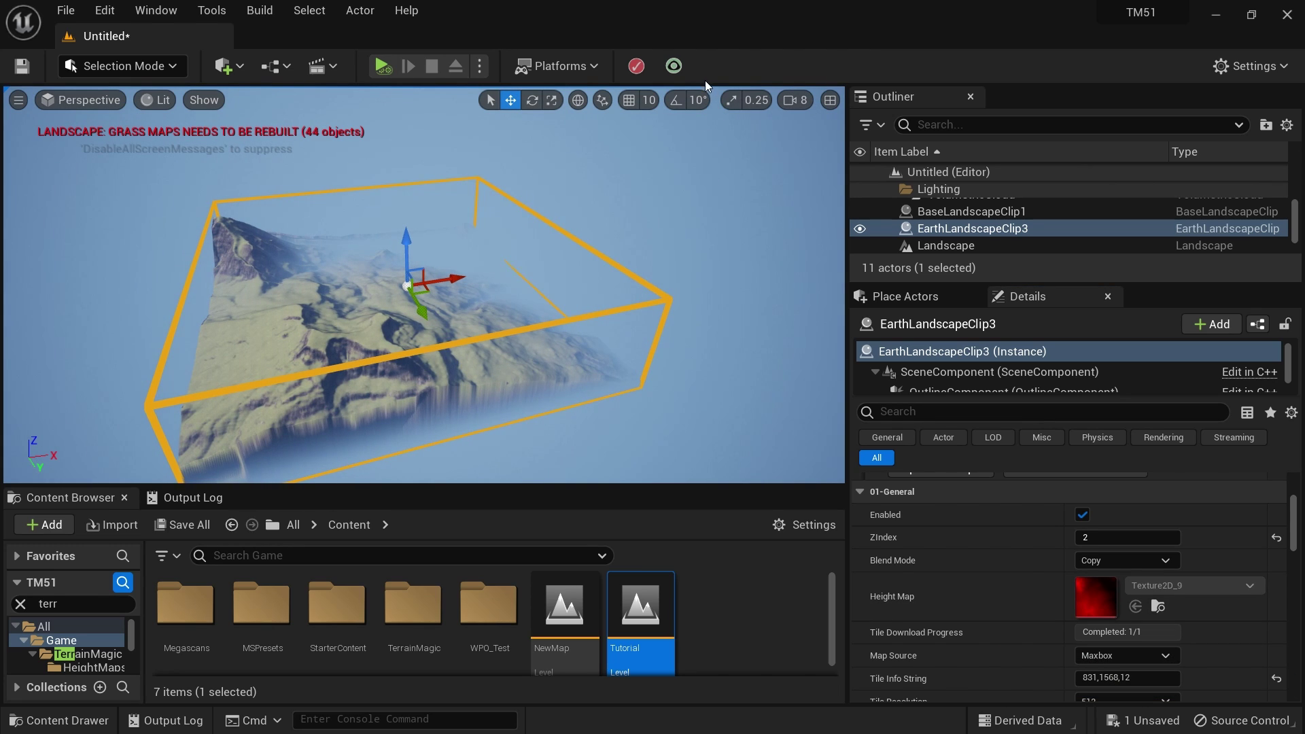
{"action": "left_click", "coordinate": [674, 66]}
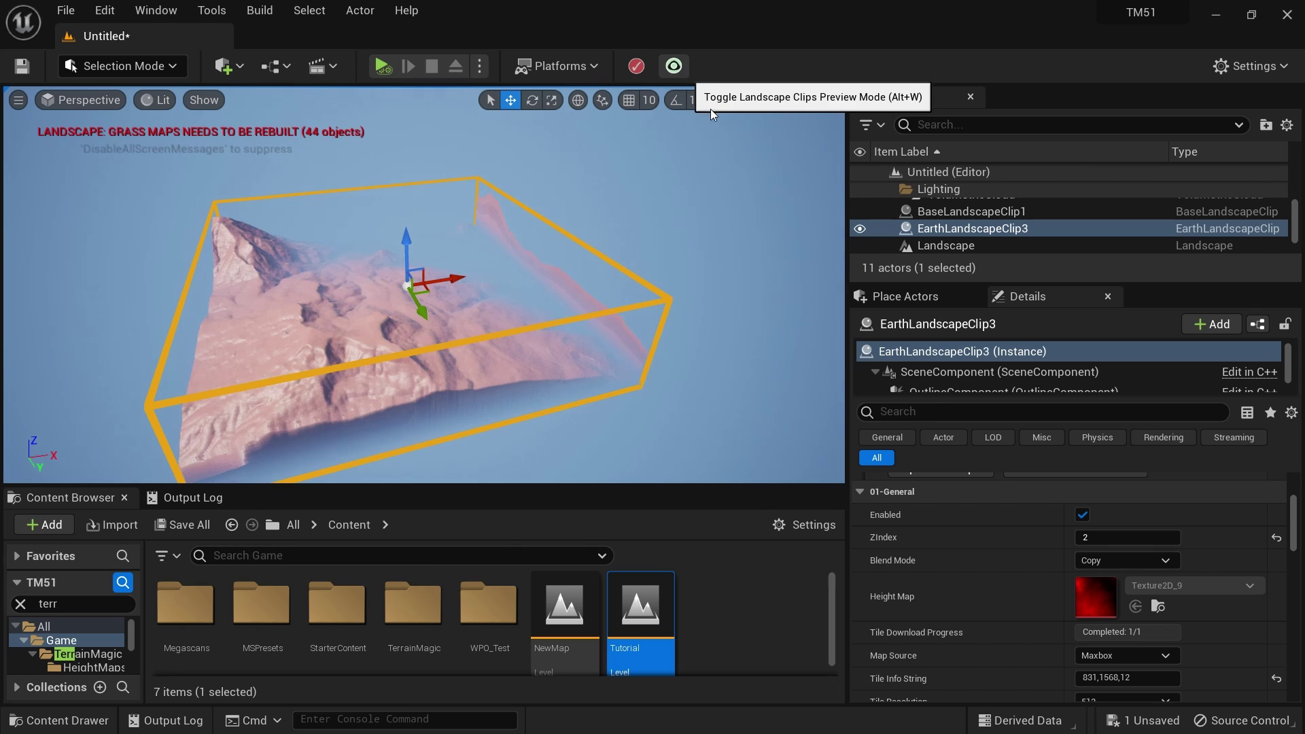
{"action": "right_click_drag", "start_coordinate": [551, 277], "coordinate": [592, 279]}
Step: Lower the ExponentialHeightFog actor below the terrain's surface along its vertical axis
{"action": "scroll", "coordinate": [977, 226], "scroll_direction": "up", "scroll_amount": 4}
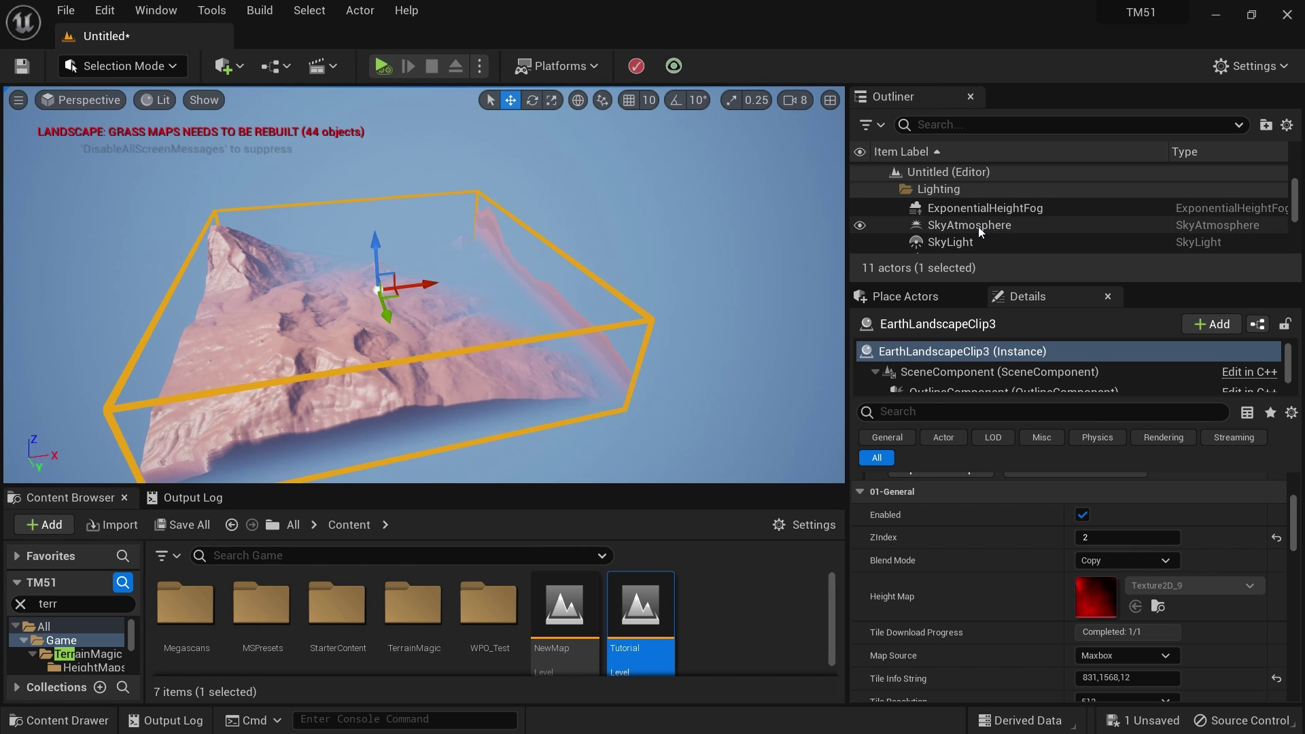
{"action": "left_click", "coordinate": [954, 212]}
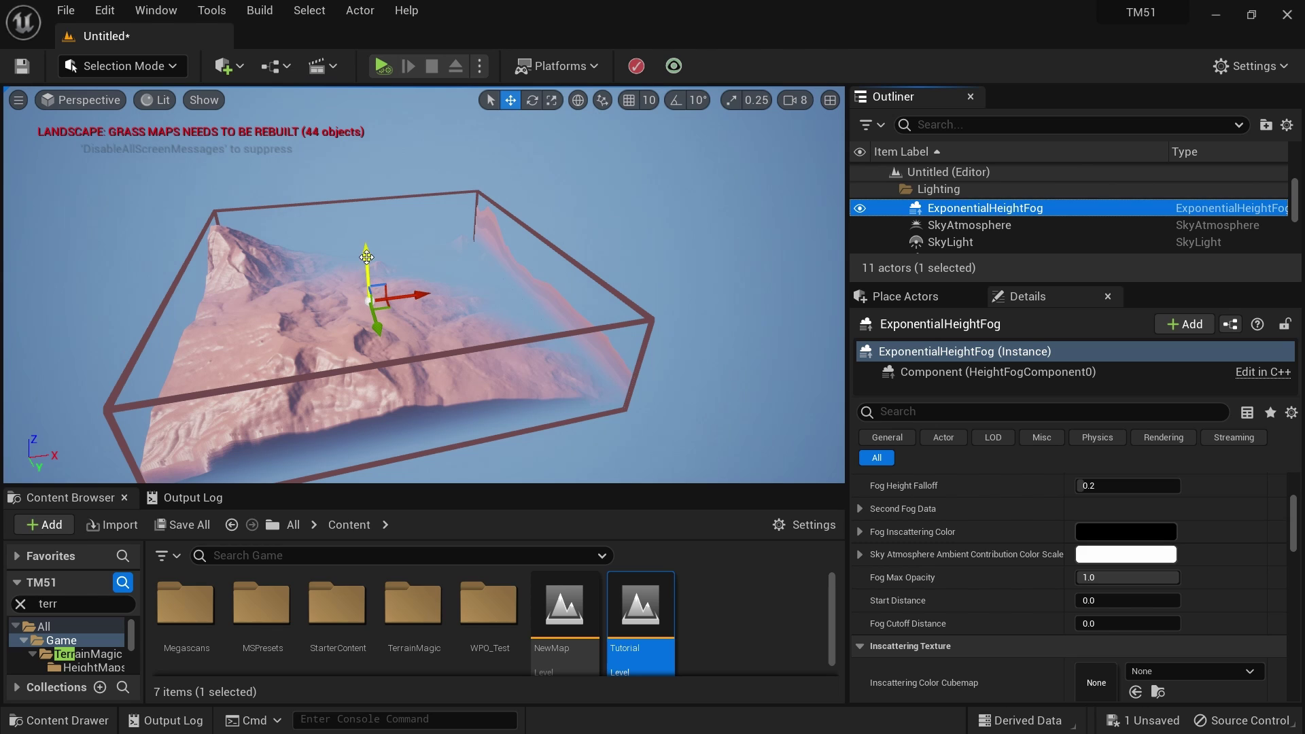
{"action": "left_click_drag", "start_coordinate": [366, 257], "coordinate": [374, 282]}
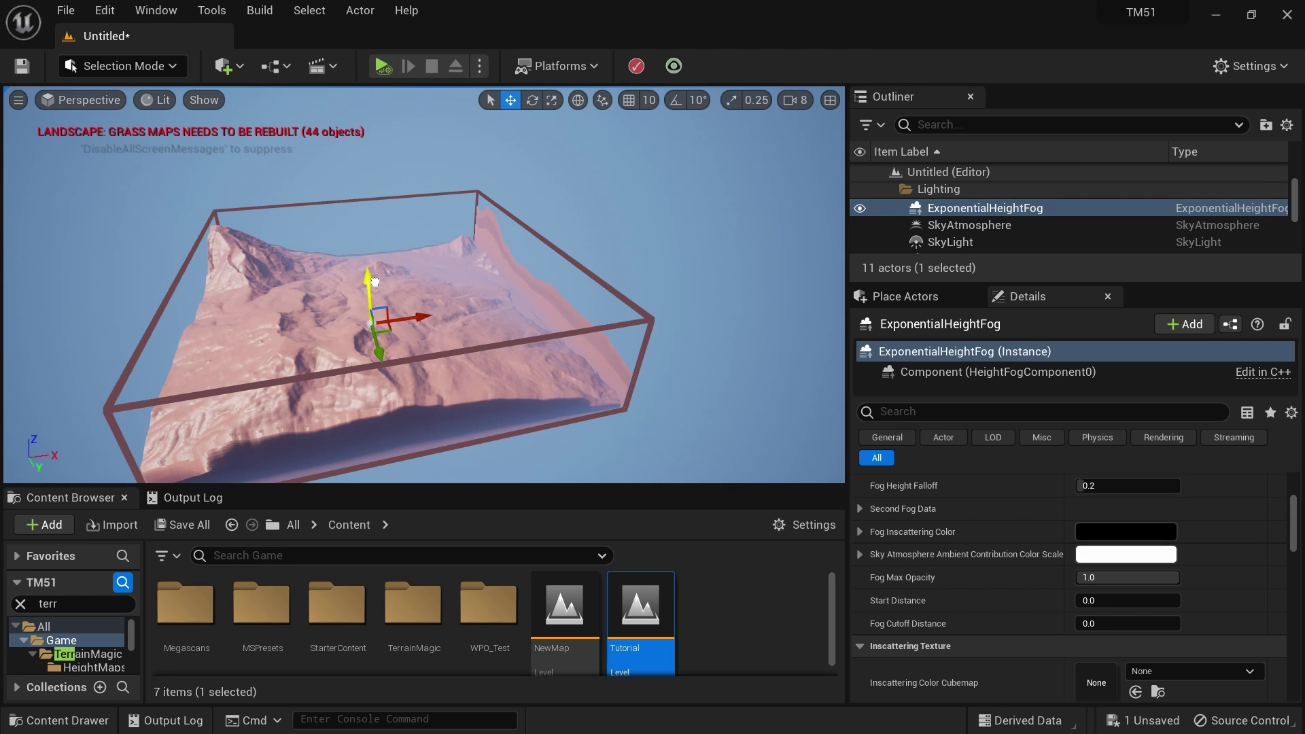
Step: Set the Earth Landscape Clip's Fade Mode to Box, Fade Mask Span to 0.584 and Fade Saturation to about 1.187
{"action": "scroll", "coordinate": [982, 233], "scroll_direction": "down", "scroll_amount": 3}
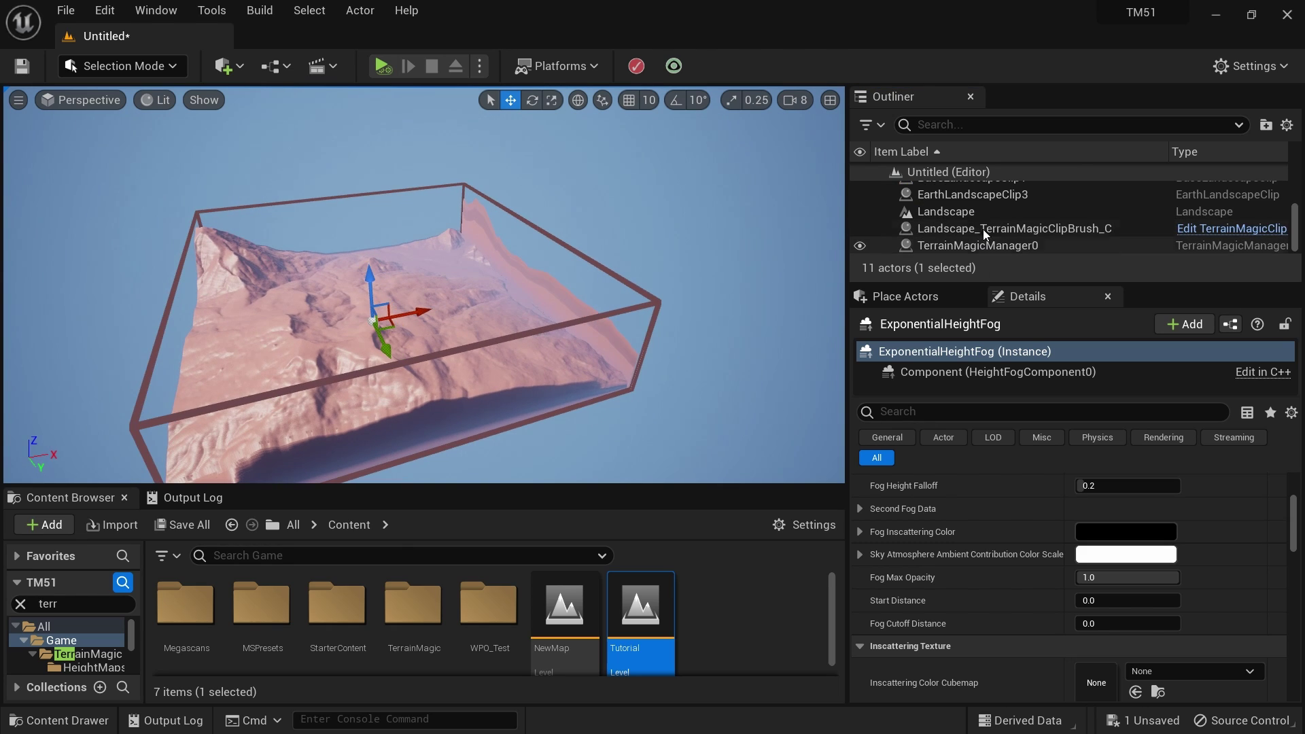
{"action": "left_click", "coordinate": [984, 197]}
{"action": "scroll", "coordinate": [1133, 578], "scroll_direction": "down", "scroll_amount": 4}
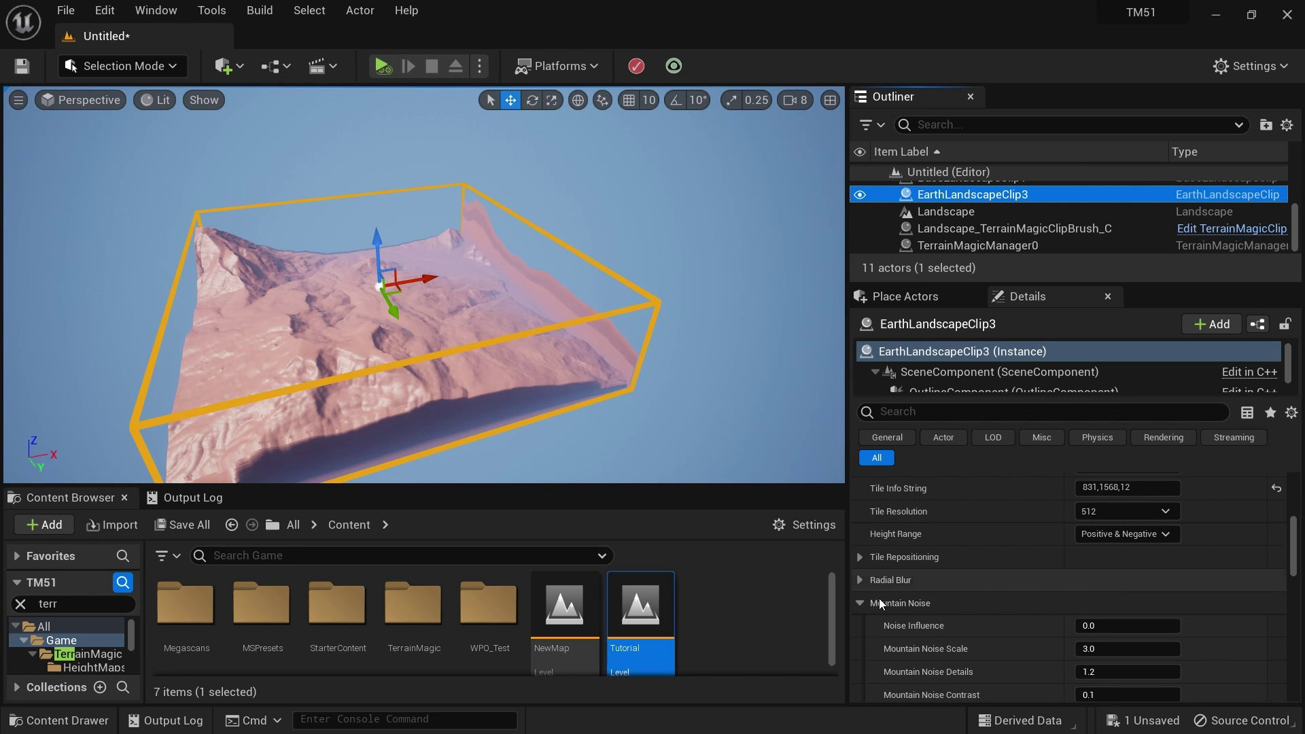
{"action": "left_click", "coordinate": [861, 605]}
{"action": "scroll", "coordinate": [969, 647], "scroll_direction": "up", "scroll_amount": 2}
{"action": "scroll", "coordinate": [948, 646], "scroll_direction": "down", "scroll_amount": 2}
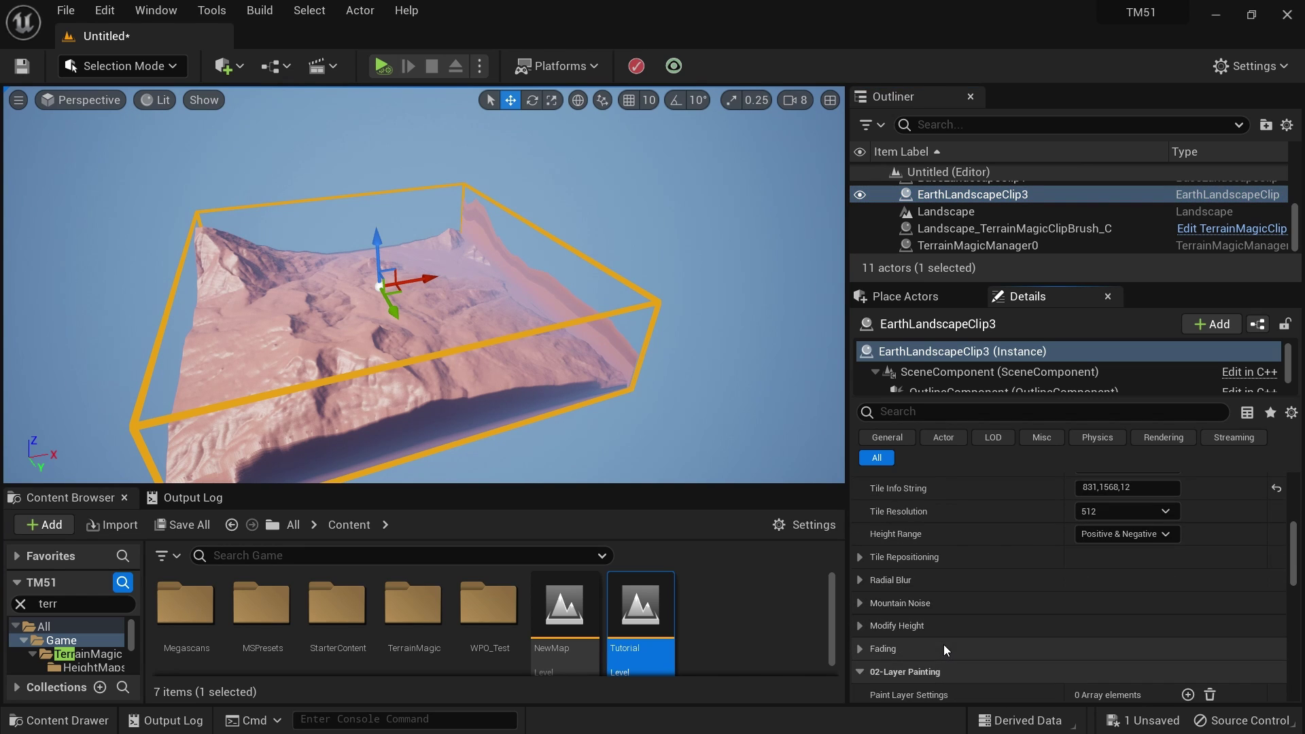
{"action": "left_click", "coordinate": [860, 649]}
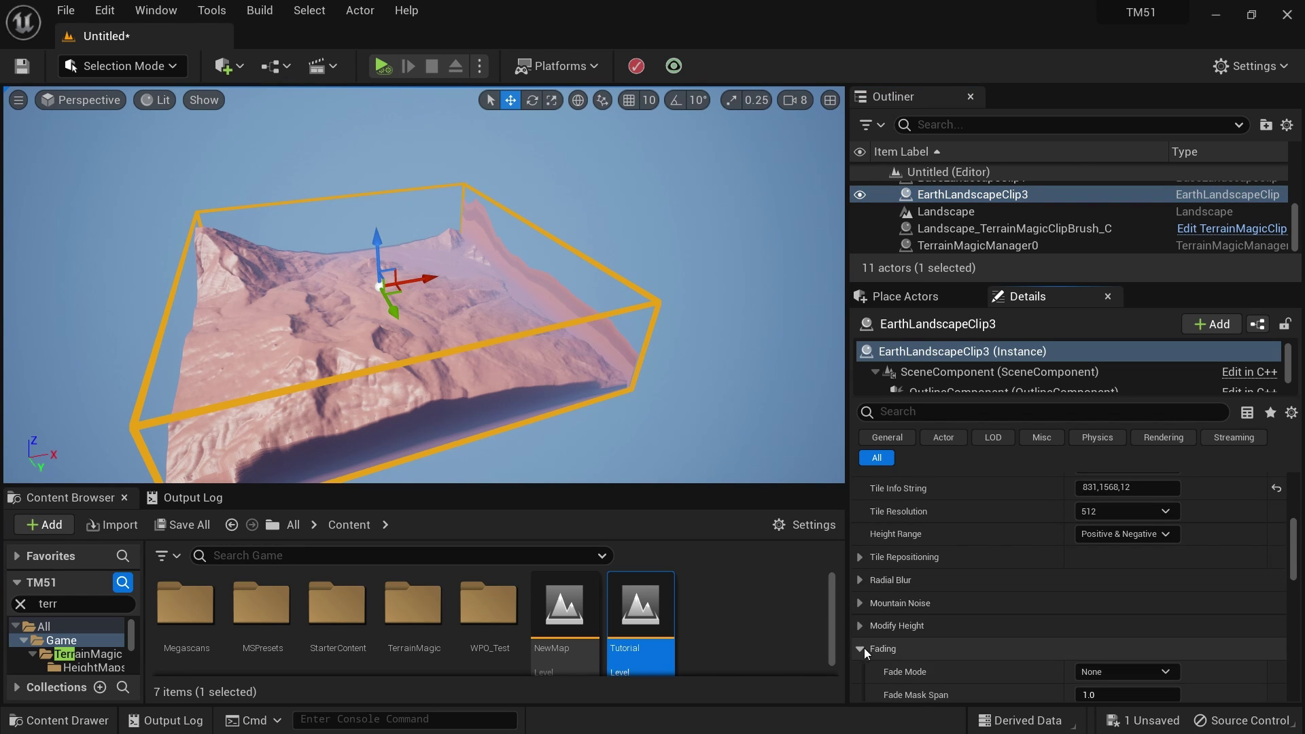
{"action": "left_click", "coordinate": [1123, 669]}
{"action": "left_click", "coordinate": [1115, 719]}
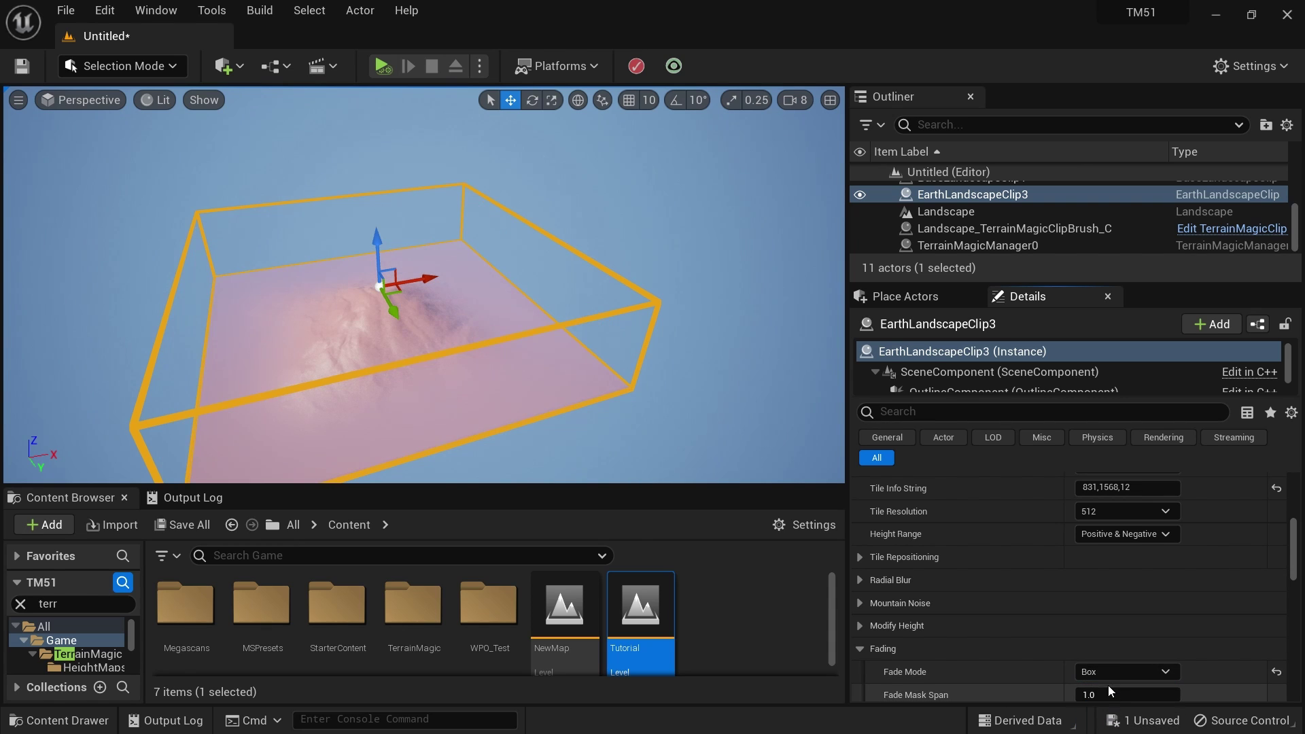
{"action": "scroll", "coordinate": [1042, 581], "scroll_direction": "down", "scroll_amount": 3}
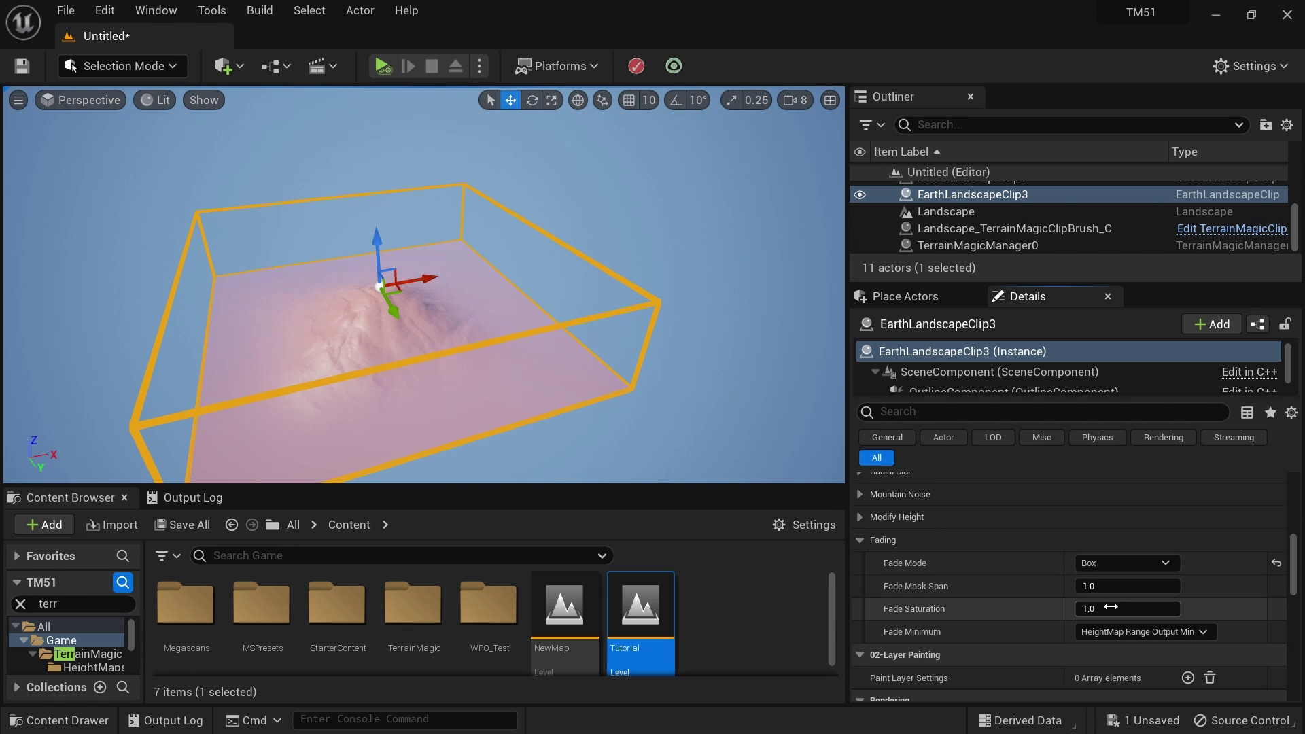
{"action": "mouse_move", "coordinate": [1130, 589]}
{"action": "left_mouse_down"}
{"action": "mouse_move", "coordinate": [1108, 589]}
{"action": "mouse_move", "coordinate": [1126, 610]}
{"action": "left_mouse_up"}
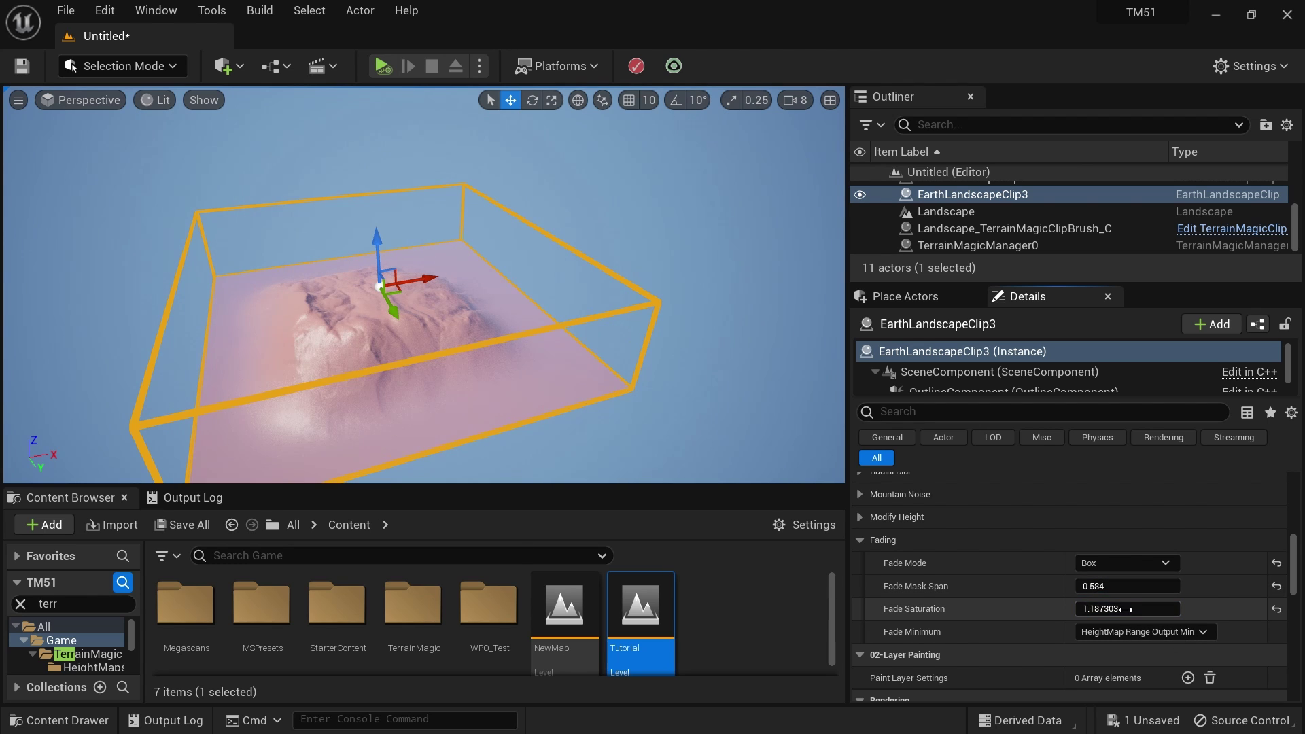
Step: Turn off the landscape clips preview mode and examine the faded mountain's slopes with the landscape material
{"action": "right_click_drag", "start_coordinate": [552, 319], "coordinate": [795, 327]}
{"action": "right_click_drag", "start_coordinate": [361, 276], "coordinate": [317, 268]}
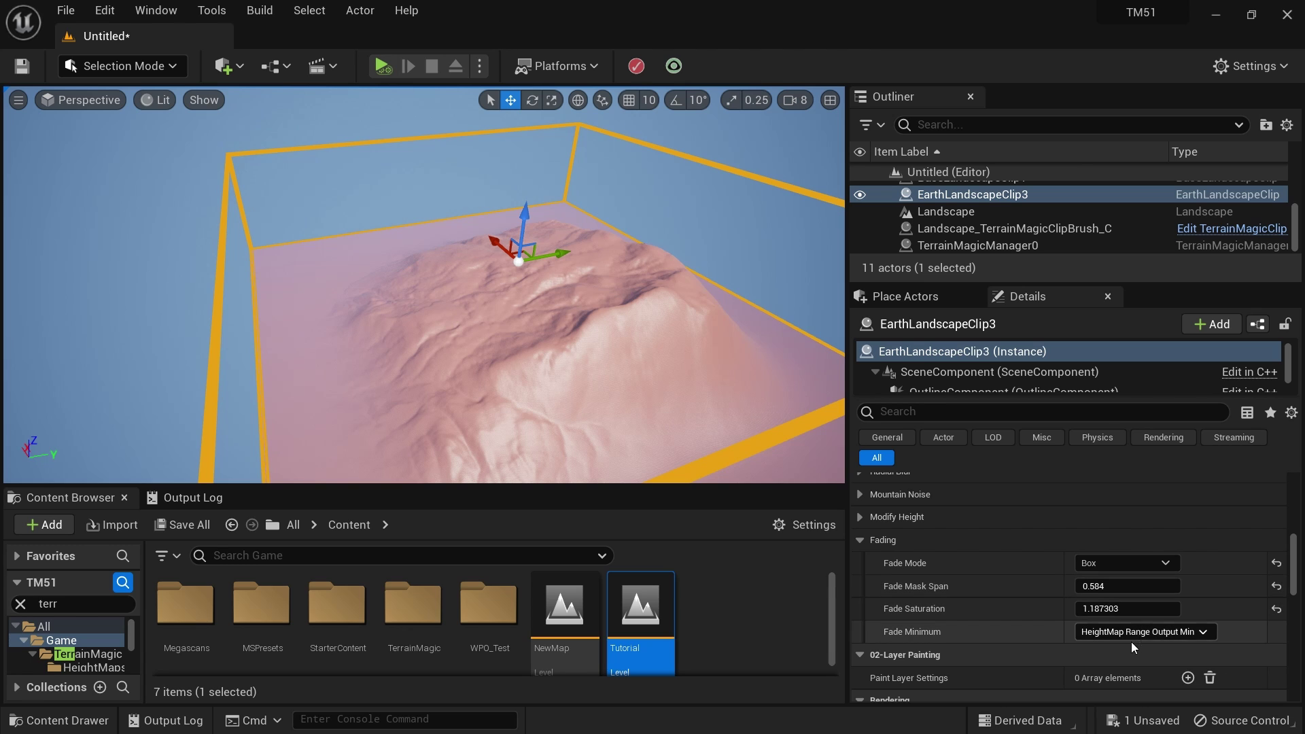
{"action": "right_click_drag", "start_coordinate": [514, 334], "coordinate": [611, 317]}
{"action": "key", "text": "w"}
{"action": "key", "text": "a"}
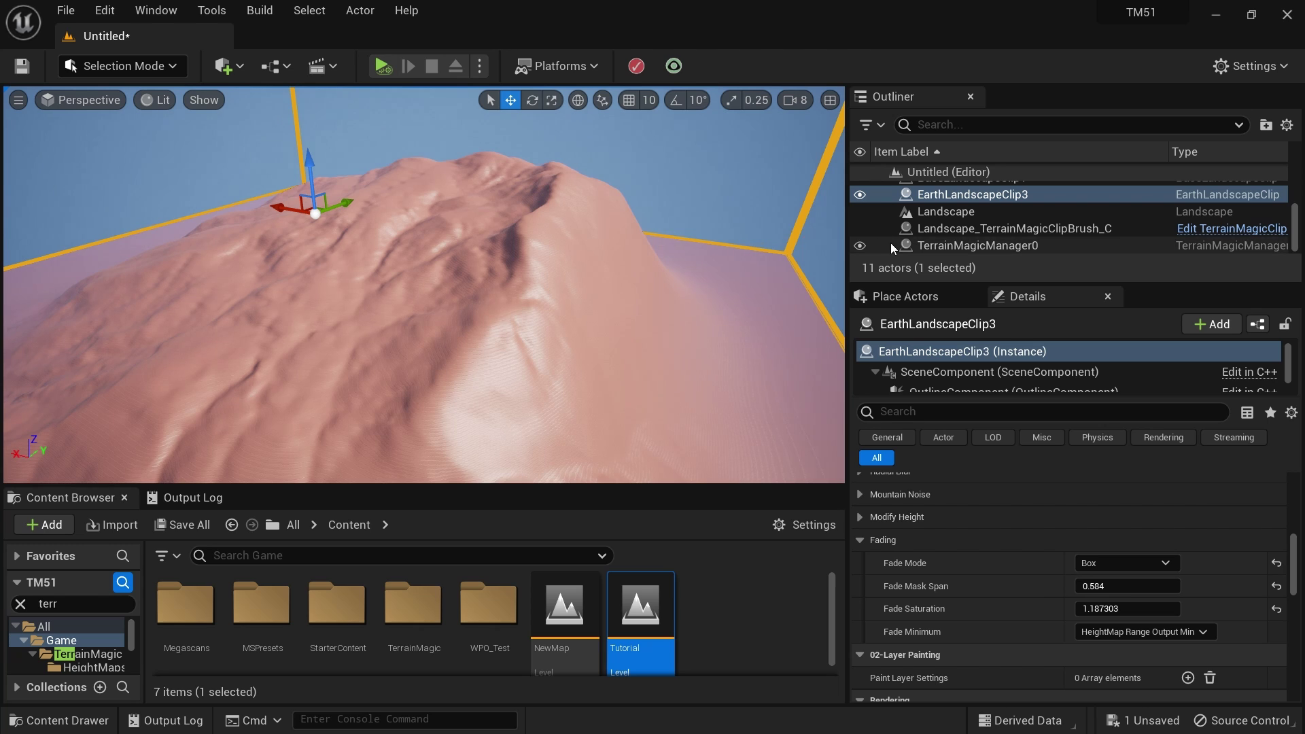
{"action": "left_click", "coordinate": [673, 66]}
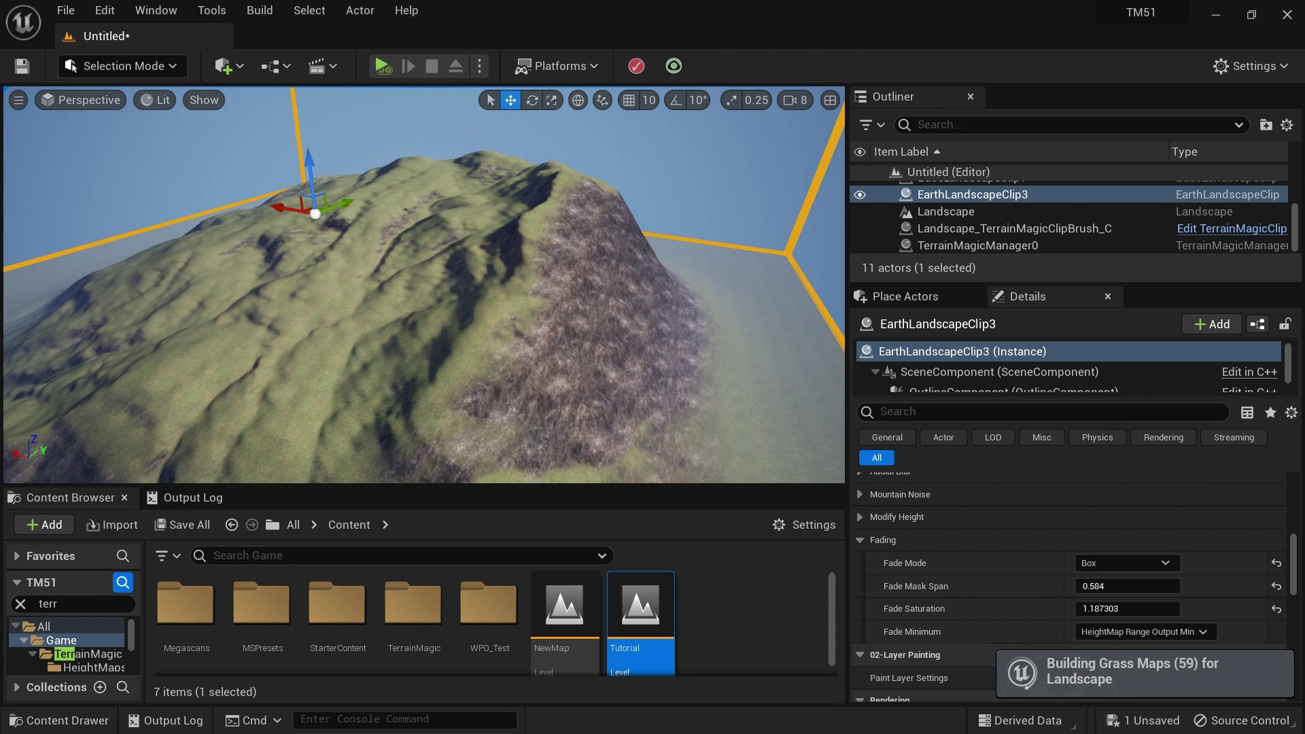
{"action": "right_click_drag", "start_coordinate": [524, 272], "coordinate": [582, 334]}
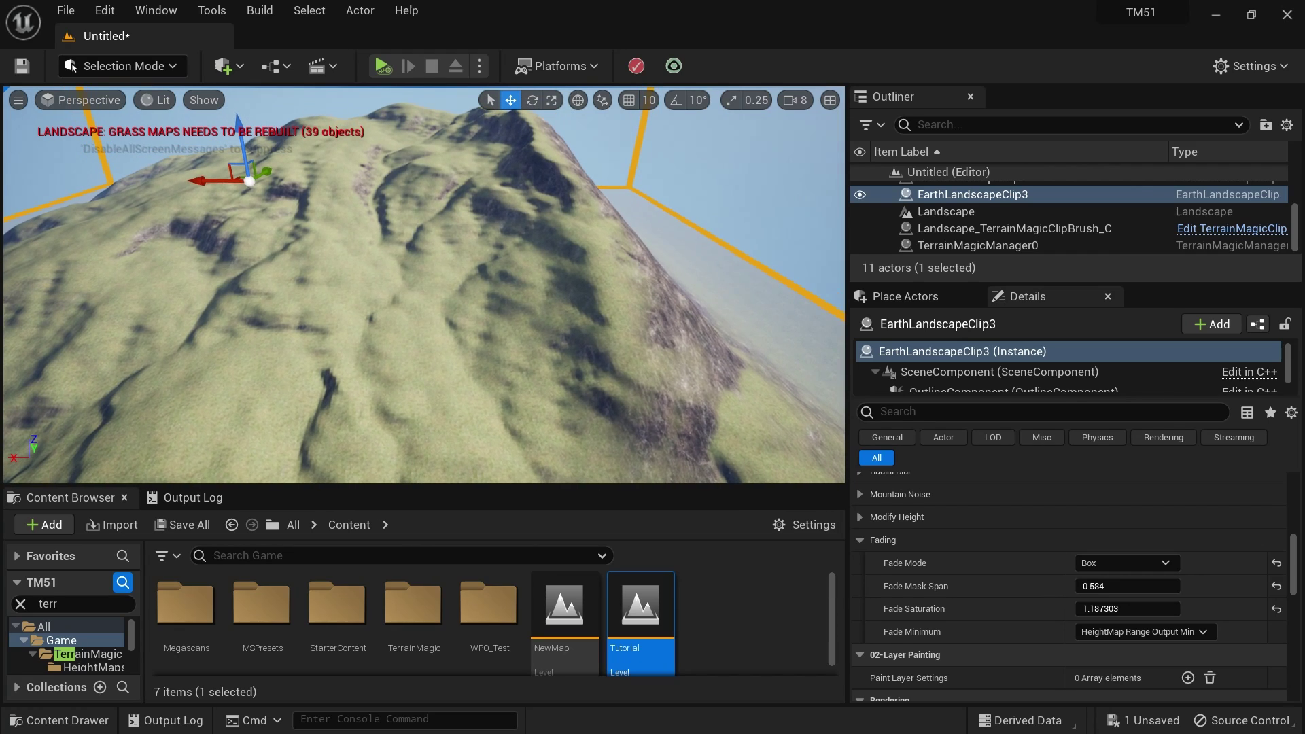
Step: Turn the landscape clips preview mode back on and set the clip's Radial Blur Distance to 5
{"action": "left_click", "coordinate": [675, 66]}
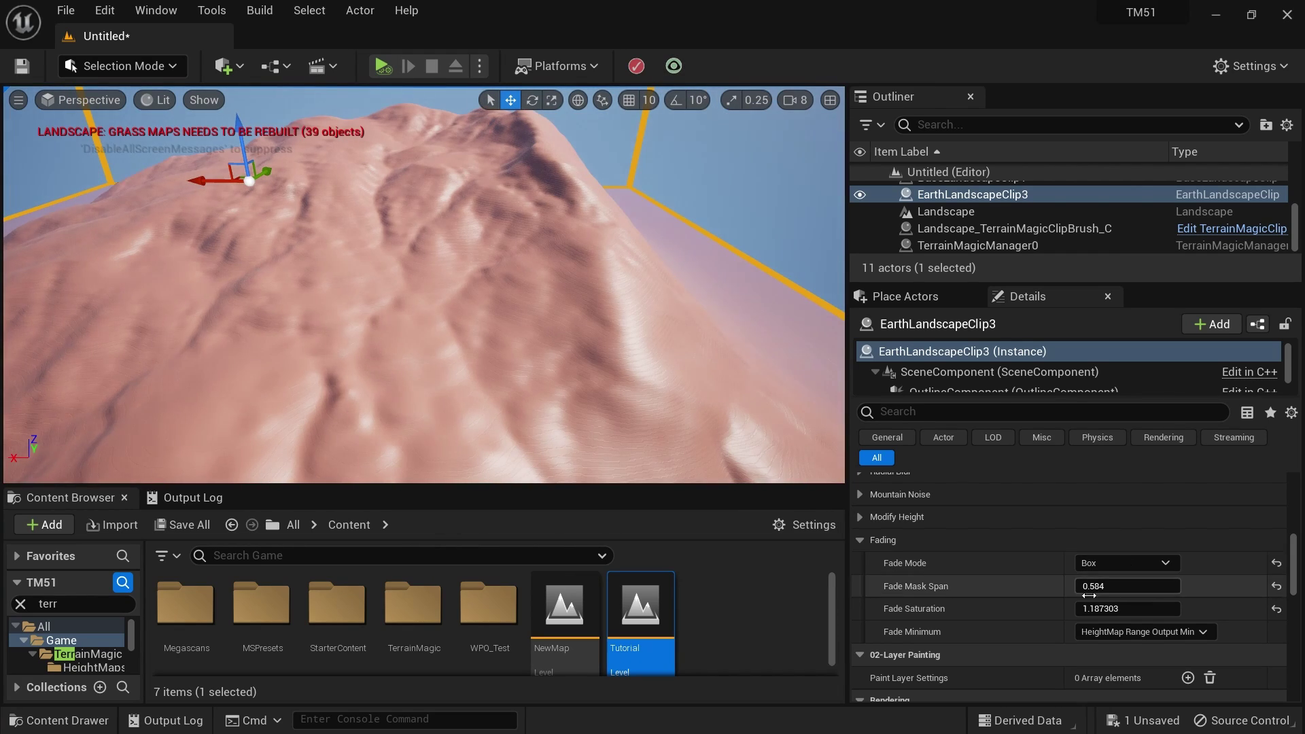
{"action": "scroll", "coordinate": [1087, 554], "scroll_direction": "down", "scroll_amount": 2}
{"action": "scroll", "coordinate": [986, 571], "scroll_direction": "up", "scroll_amount": 4}
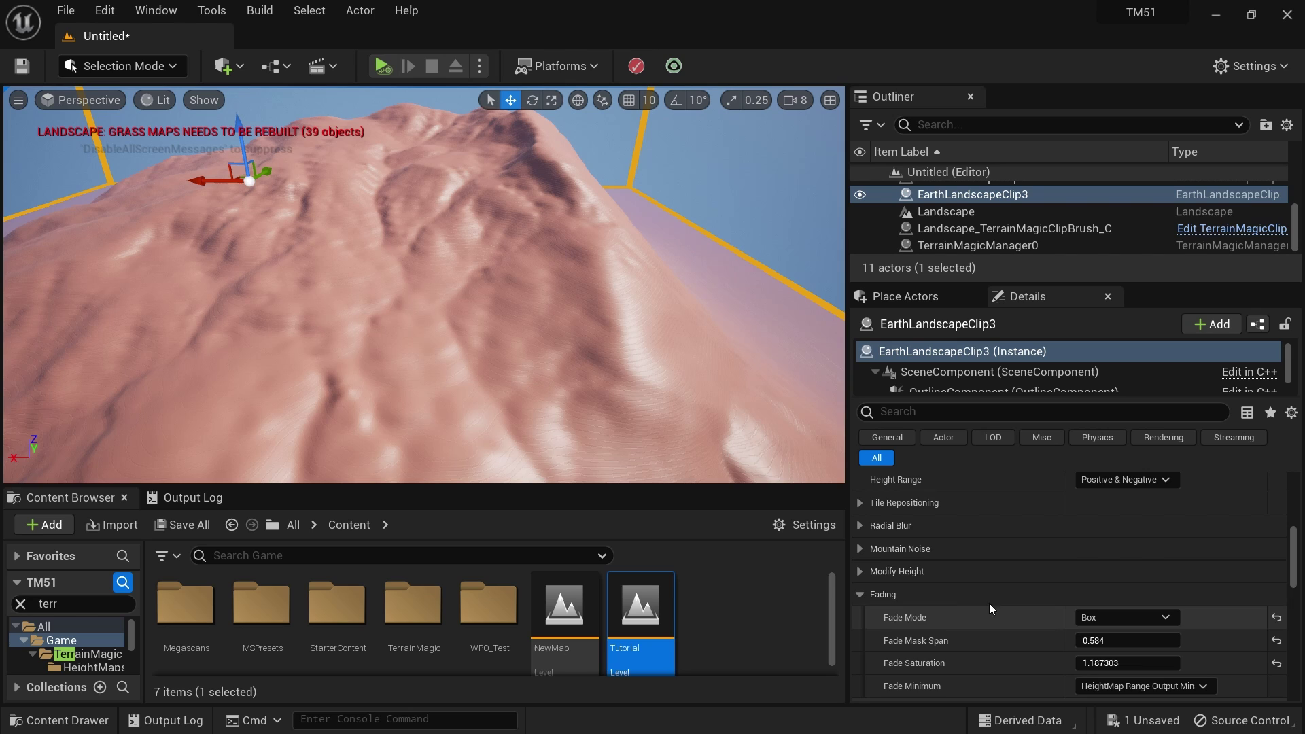
{"action": "left_click", "coordinate": [860, 594]}
{"action": "left_click", "coordinate": [883, 525]}
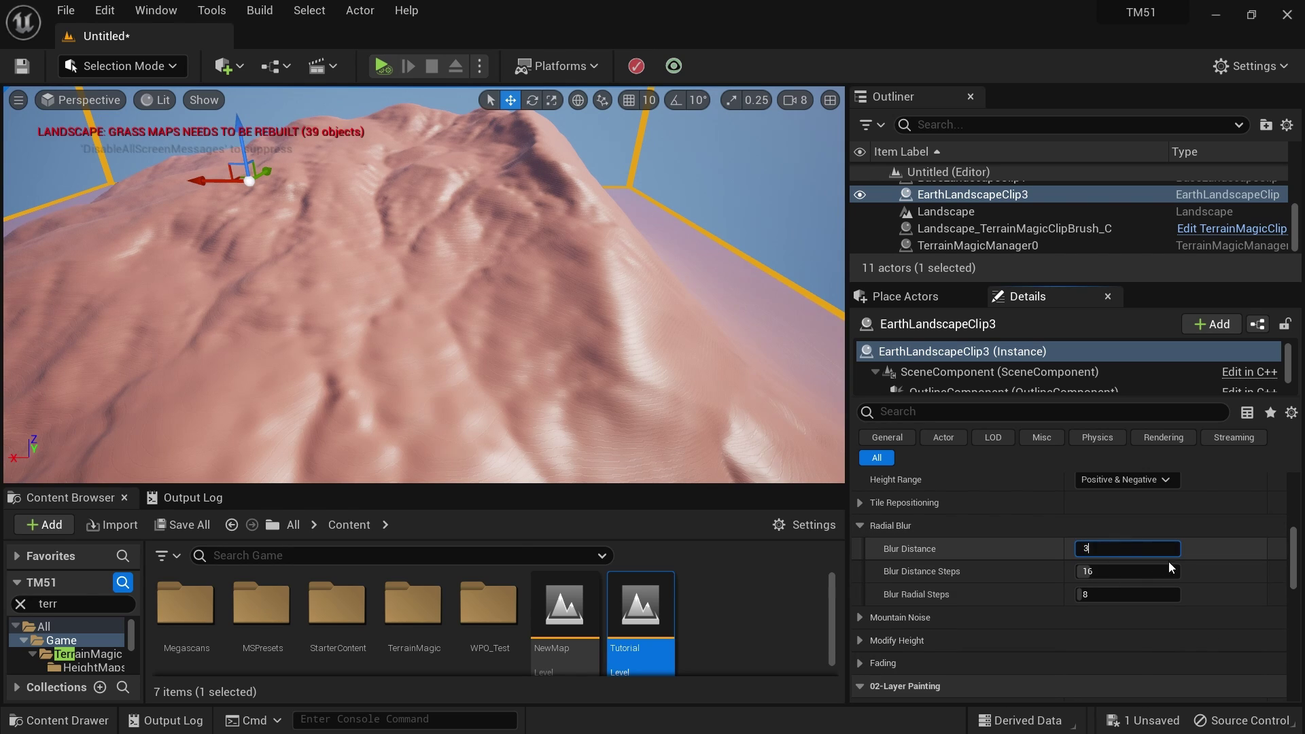
{"action": "left_click", "coordinate": [1201, 565]}
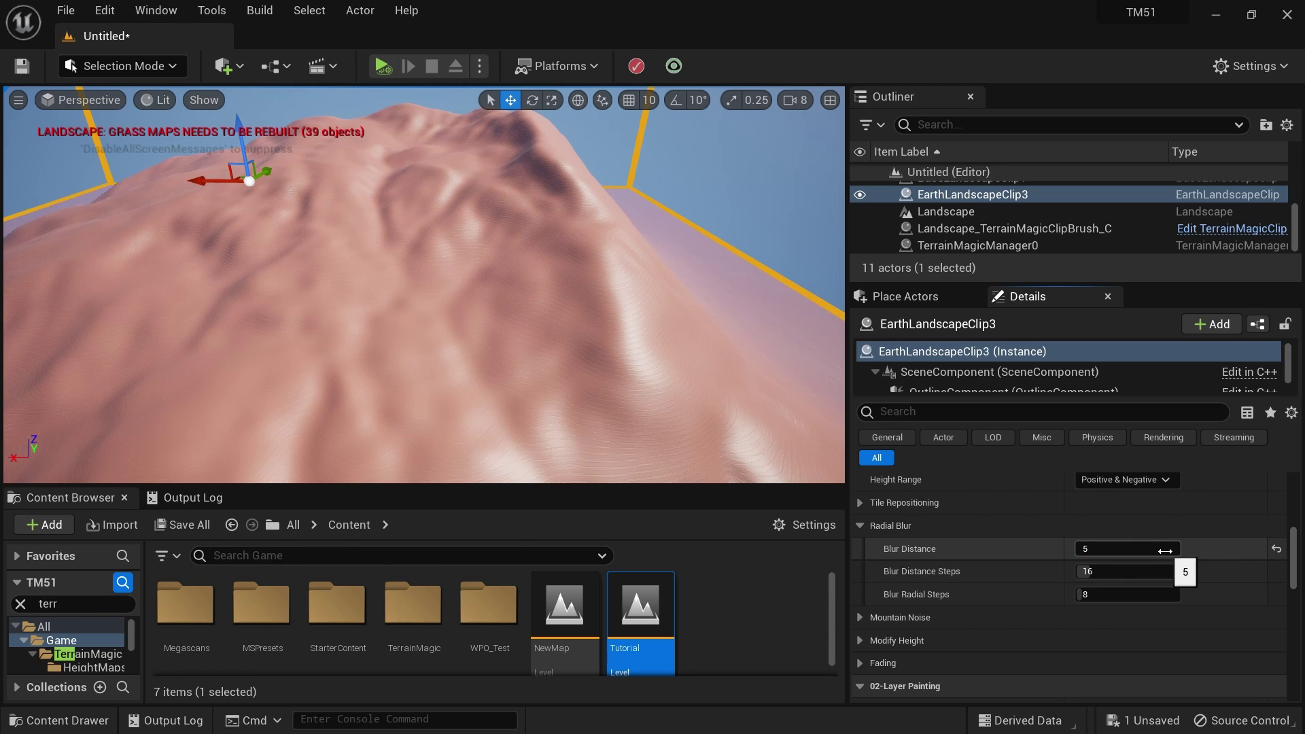
Step: Turn off the landscape clips preview mode and examine the blurred terrain with its material up close
{"action": "left_click", "coordinate": [675, 71]}
{"action": "mouse_move", "coordinate": [424, 286]}
{"action": "right_mouse_down"}
{"action": "mouse_move", "coordinate": [476, 303]}
{"action": "mouse_move", "coordinate": [306, 272]}
{"action": "mouse_move", "coordinate": [421, 275]}
{"action": "right_mouse_up"}
{"action": "right_click_drag", "start_coordinate": [550, 410], "coordinate": [584, 388]}
Step: Turn the landscape clips preview mode back on and set the clip's Mountain Noise Influence to 0.2
{"action": "left_click", "coordinate": [859, 525]}
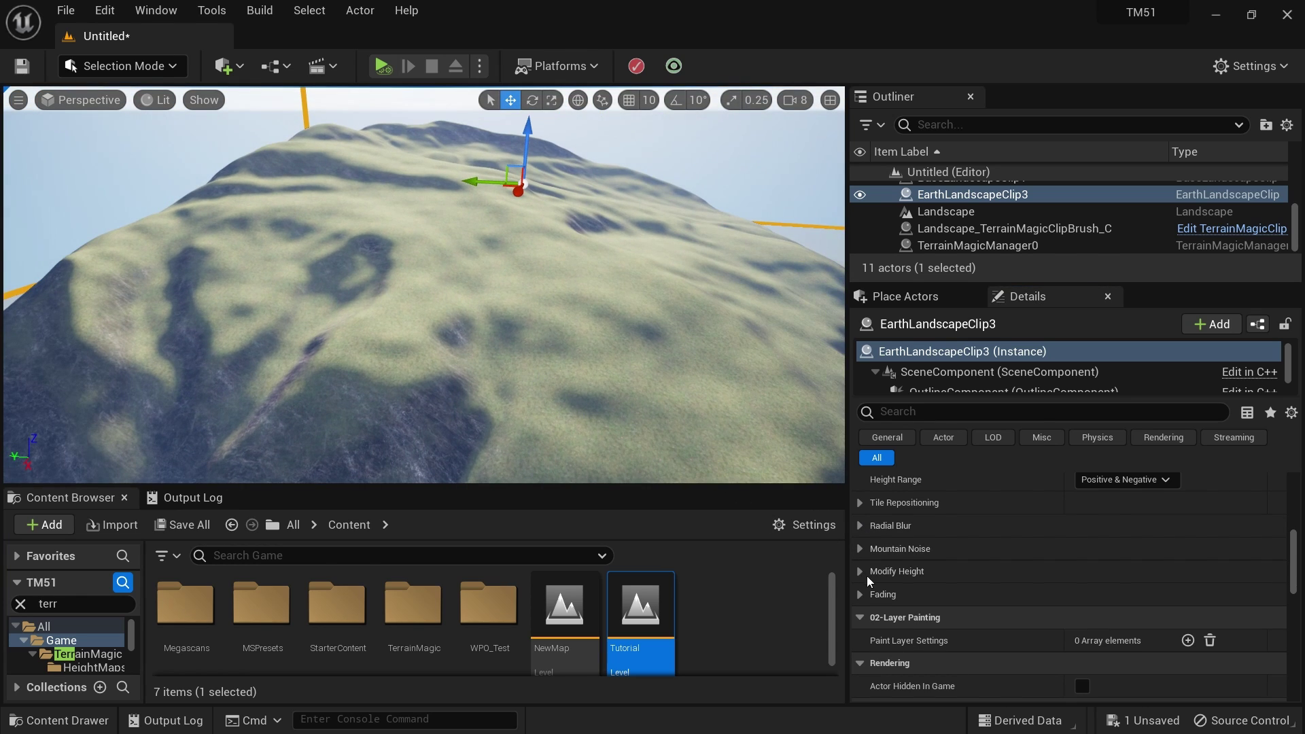
{"action": "left_click", "coordinate": [859, 548]}
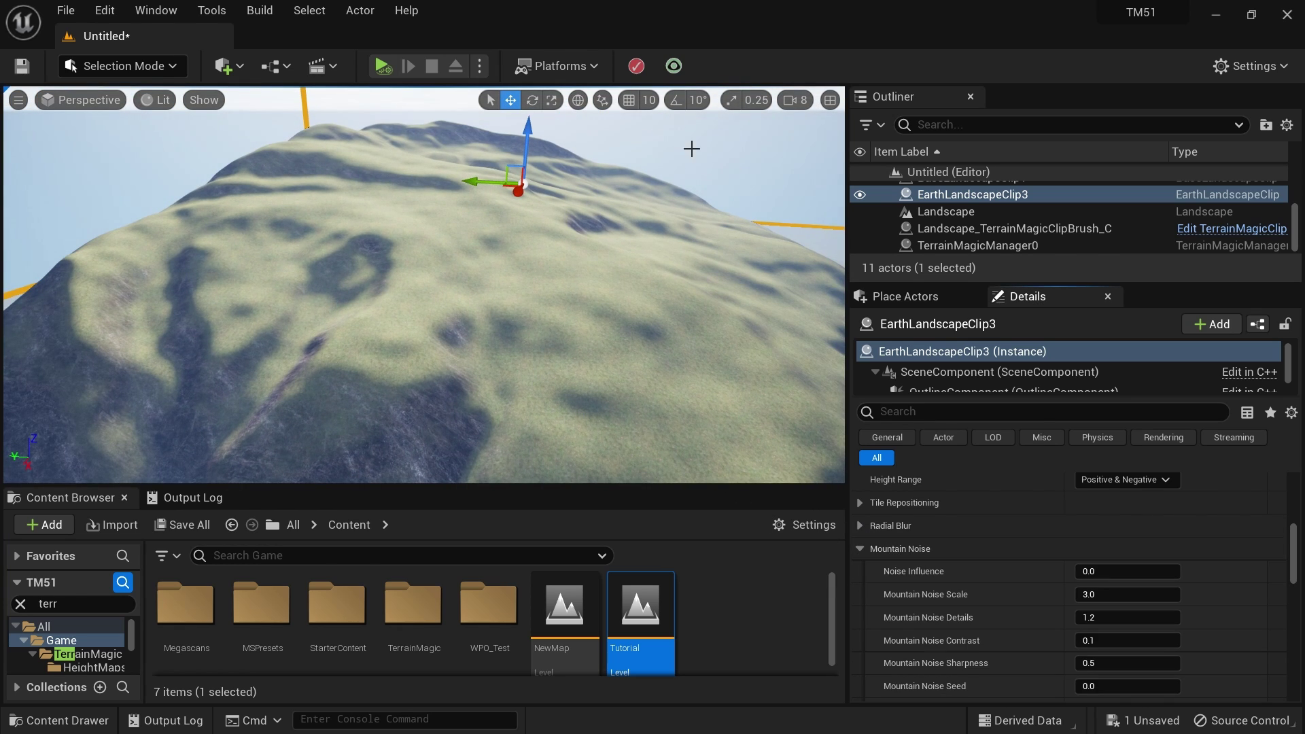
{"action": "left_click", "coordinate": [673, 66]}
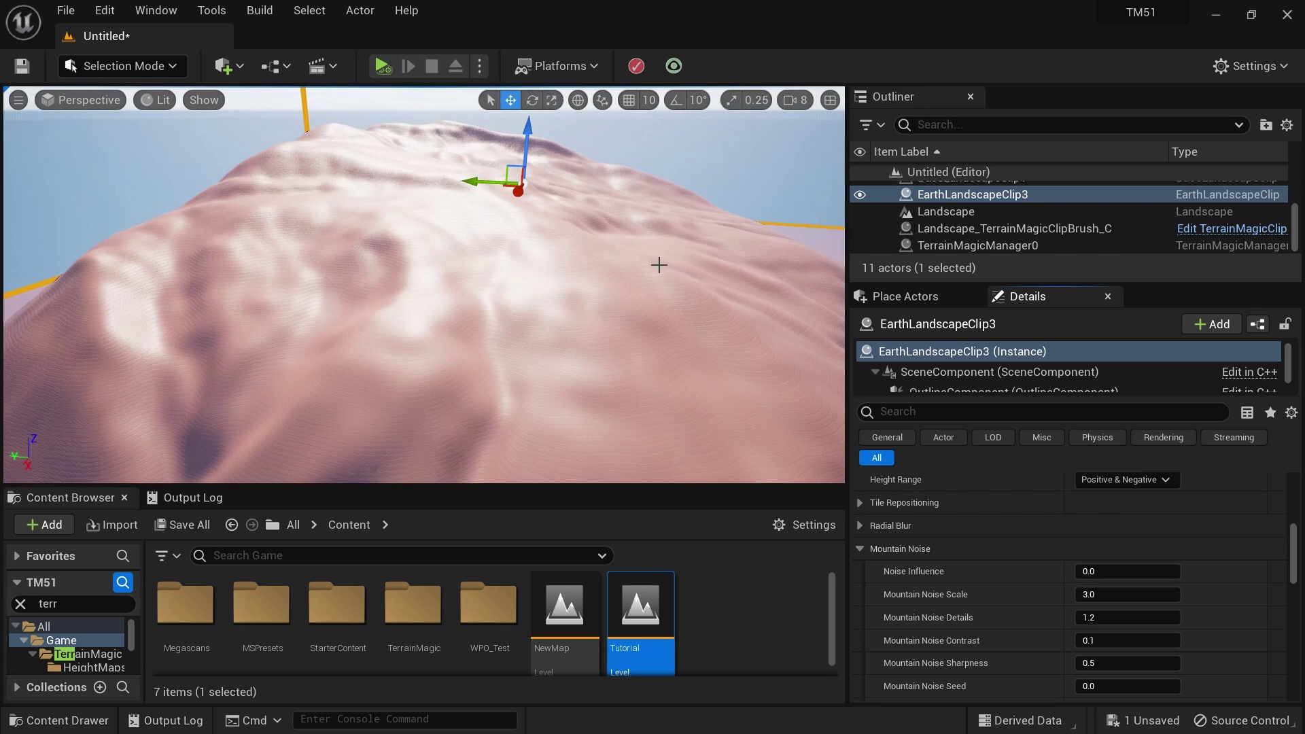
{"action": "scroll", "coordinate": [465, 269], "scroll_direction": "down", "scroll_amount": 4}
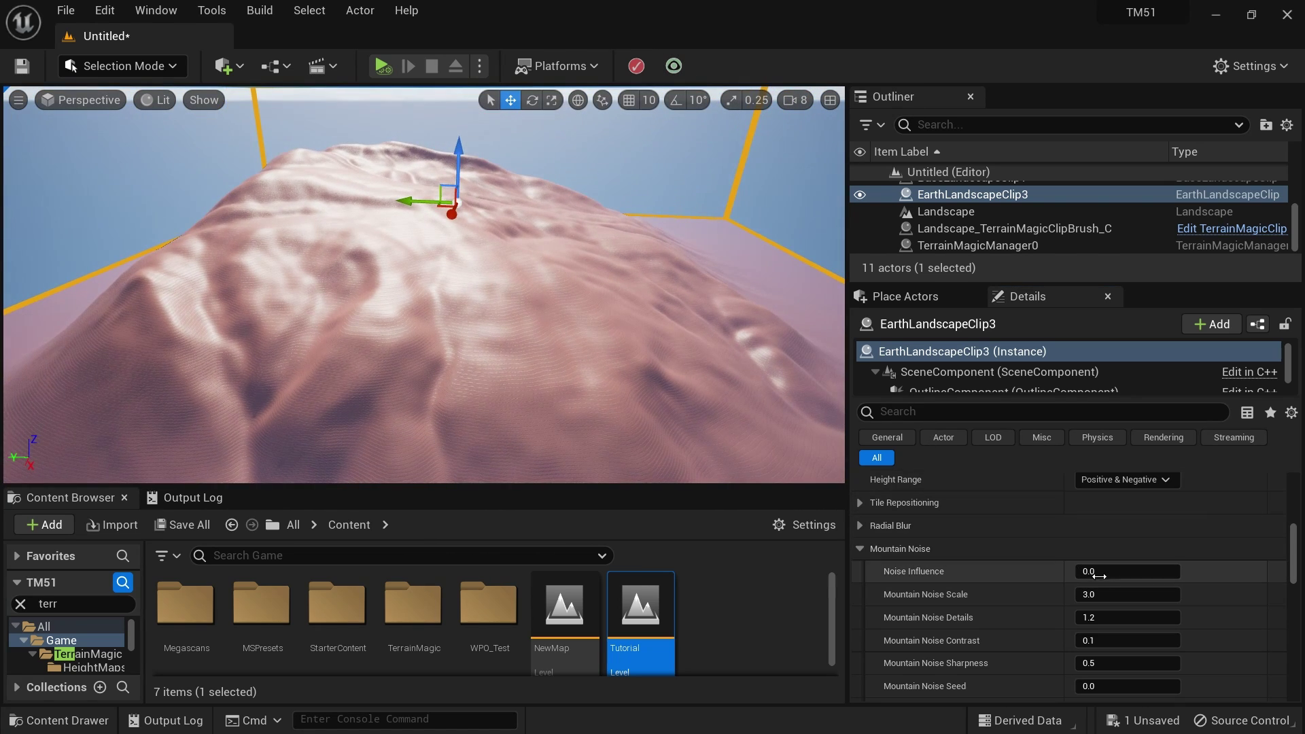
{"action": "left_click", "coordinate": [1122, 571]}
{"action": "type", "text": "0."}
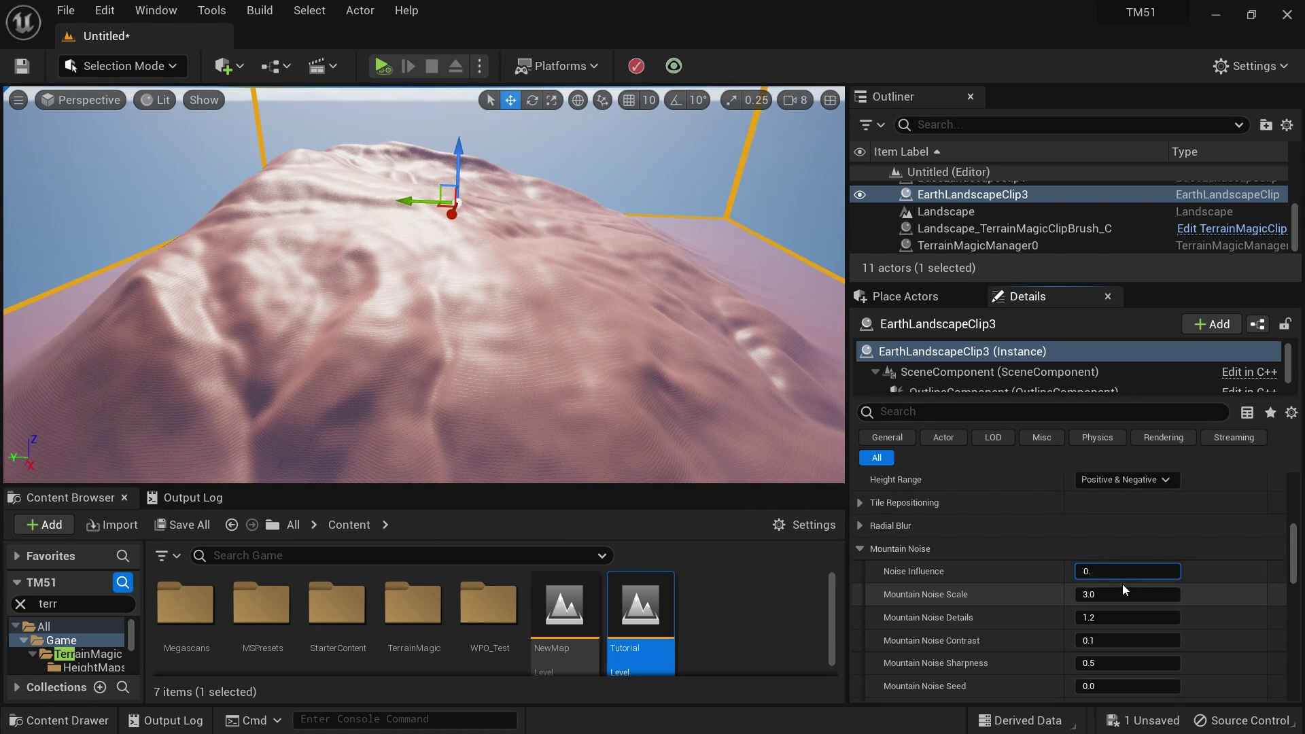
{"action": "type", "text": "2"}
{"action": "key", "text": "Return"}
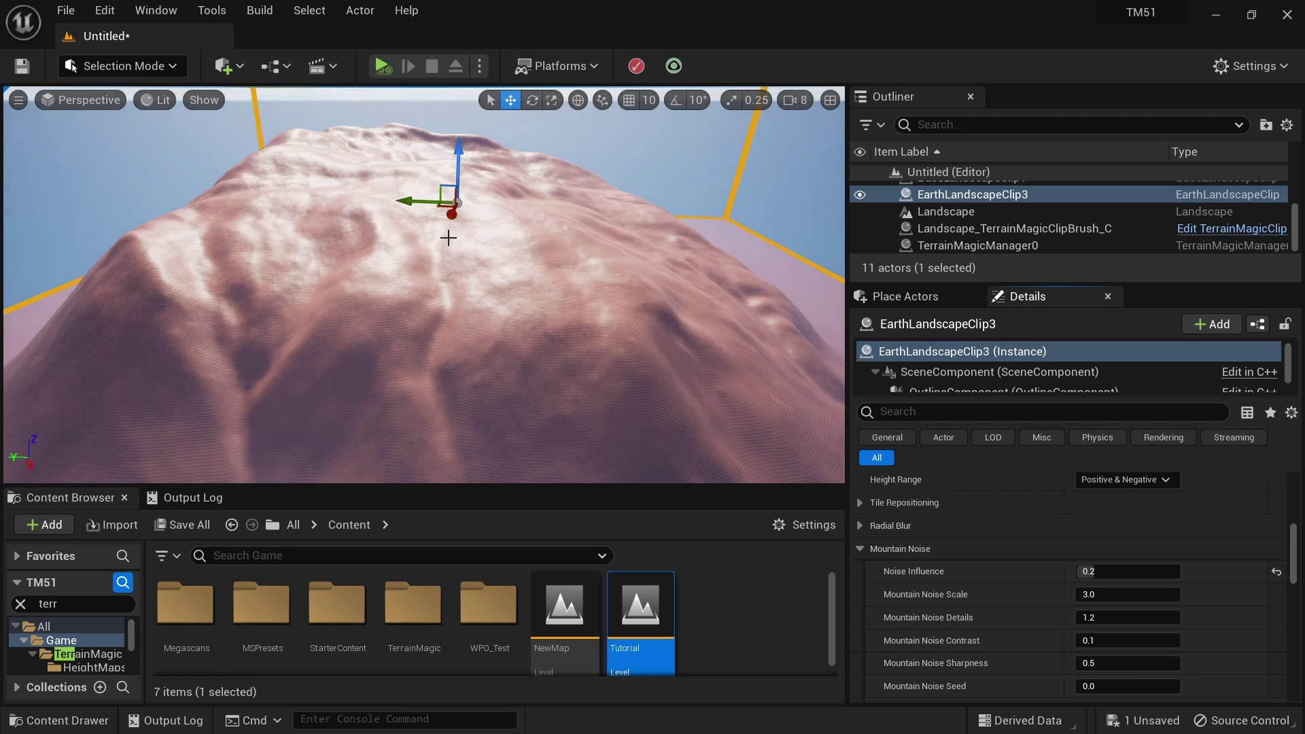
Step: Raise the clip's Mountain Noise Influence to 0.328
{"action": "mouse_move", "coordinate": [449, 238]}
{"action": "right_mouse_down"}
{"action": "mouse_move", "coordinate": [443, 263]}
{"action": "mouse_move", "coordinate": [445, 243]}
{"action": "right_mouse_up"}
{"action": "key", "text": "s"}
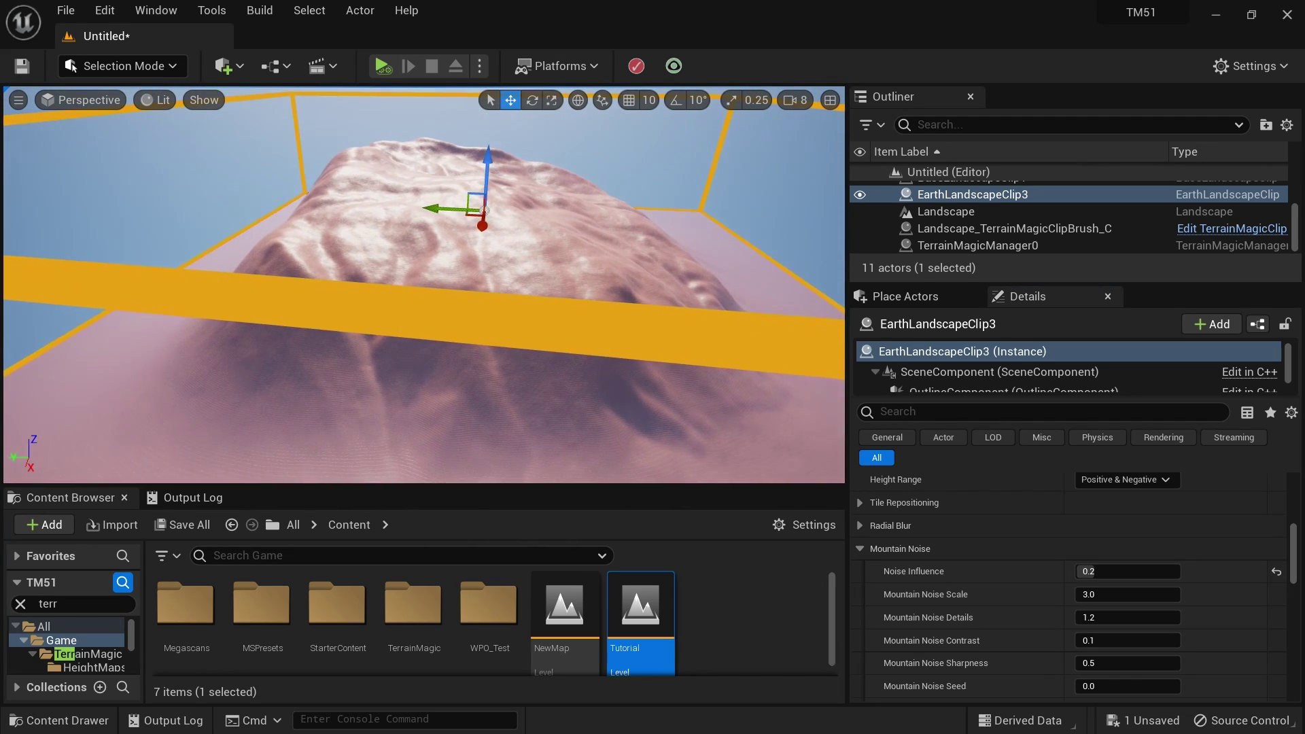
{"action": "scroll", "coordinate": [424, 286], "scroll_direction": "up", "scroll_amount": 5}
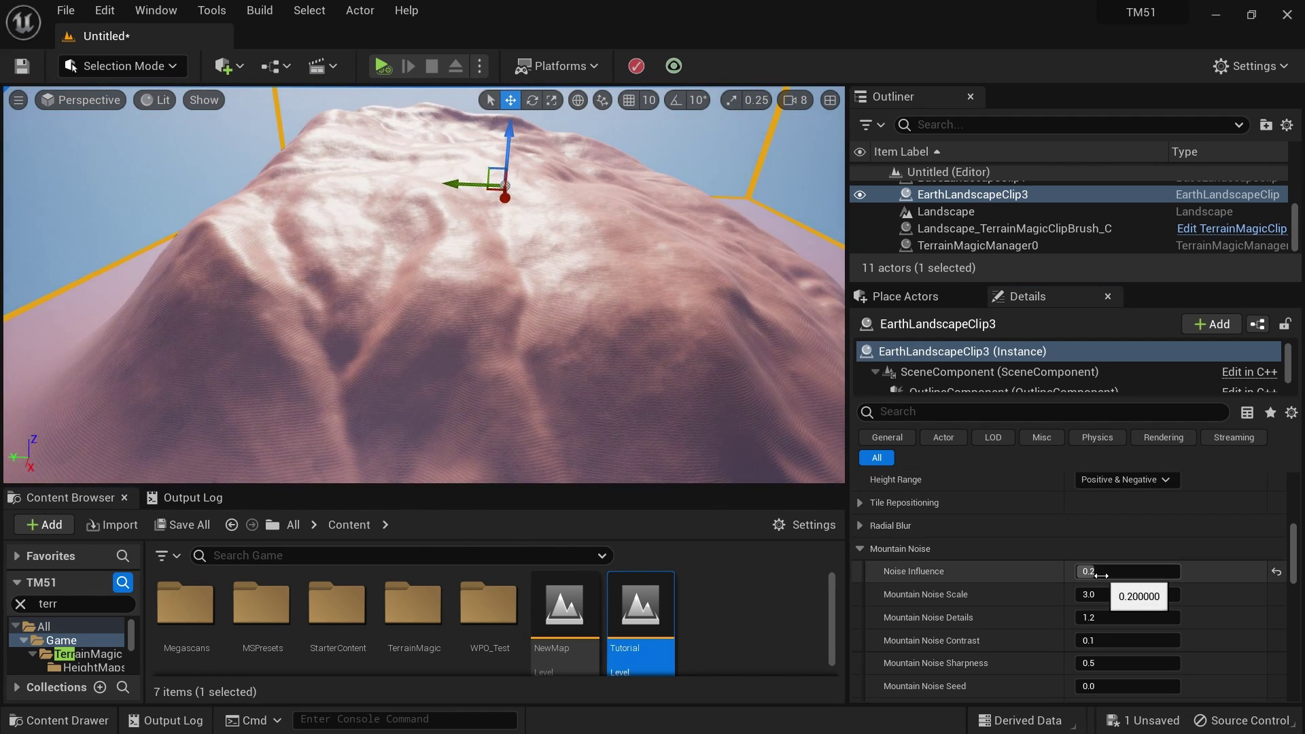
{"action": "left_click_drag", "start_coordinate": [1094, 571], "coordinate": [1104, 573]}
Step: Set the clip's Mountain Noise Scale to about 4.34 and its Mountain Noise Details to about 1.28
{"action": "scroll", "coordinate": [484, 236], "scroll_direction": "down", "scroll_amount": 5}
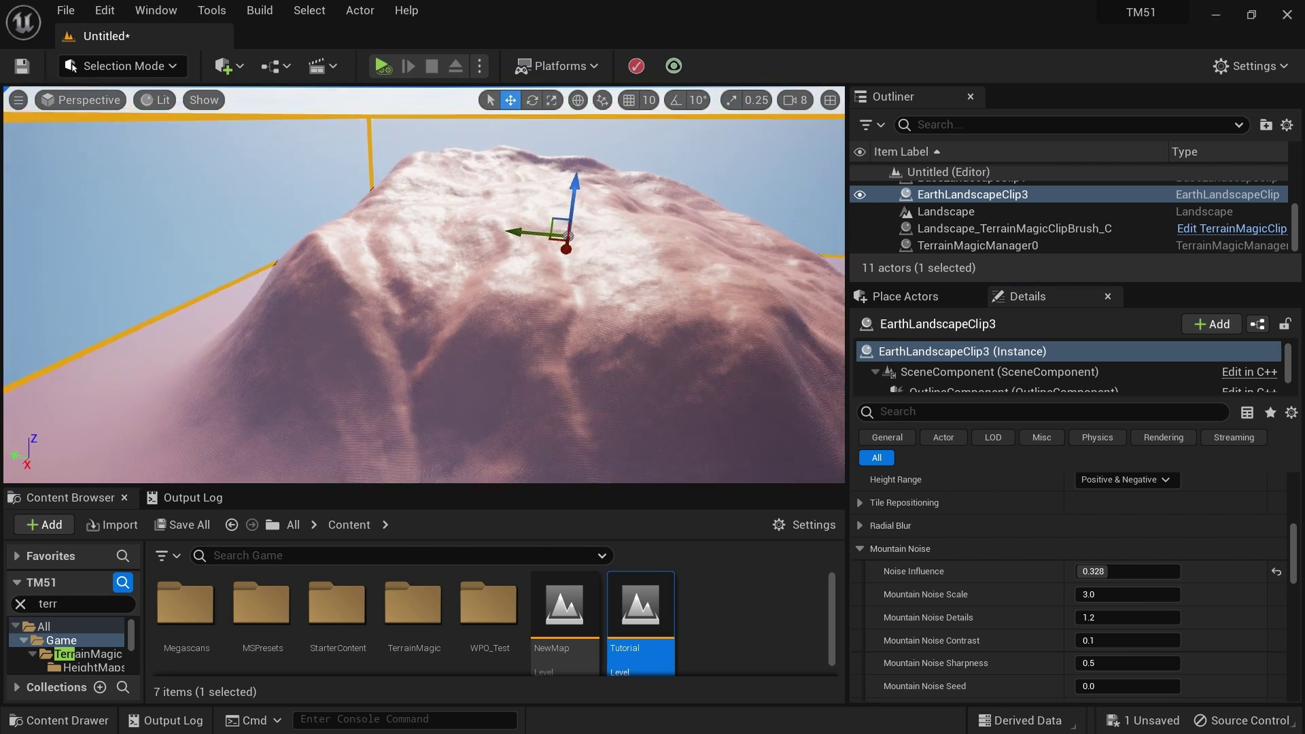
{"action": "key", "text": "w"}
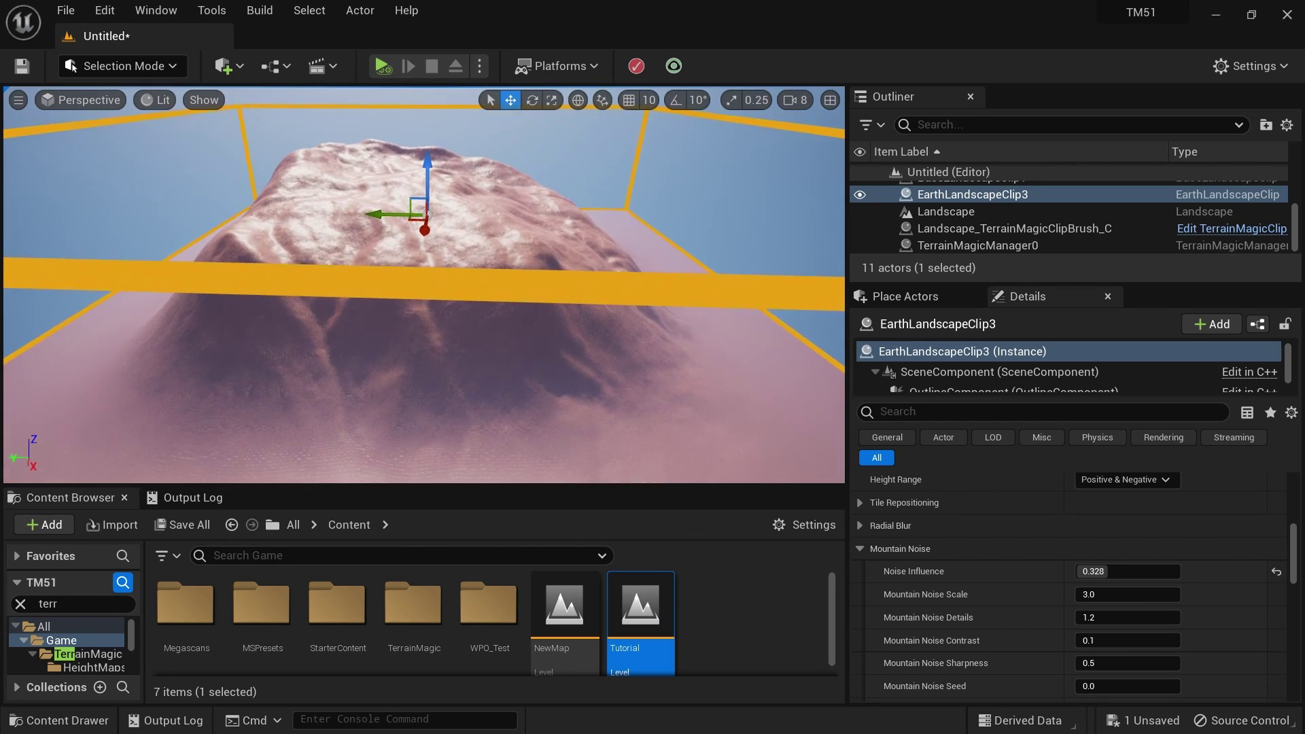
{"action": "key", "text": "a"}
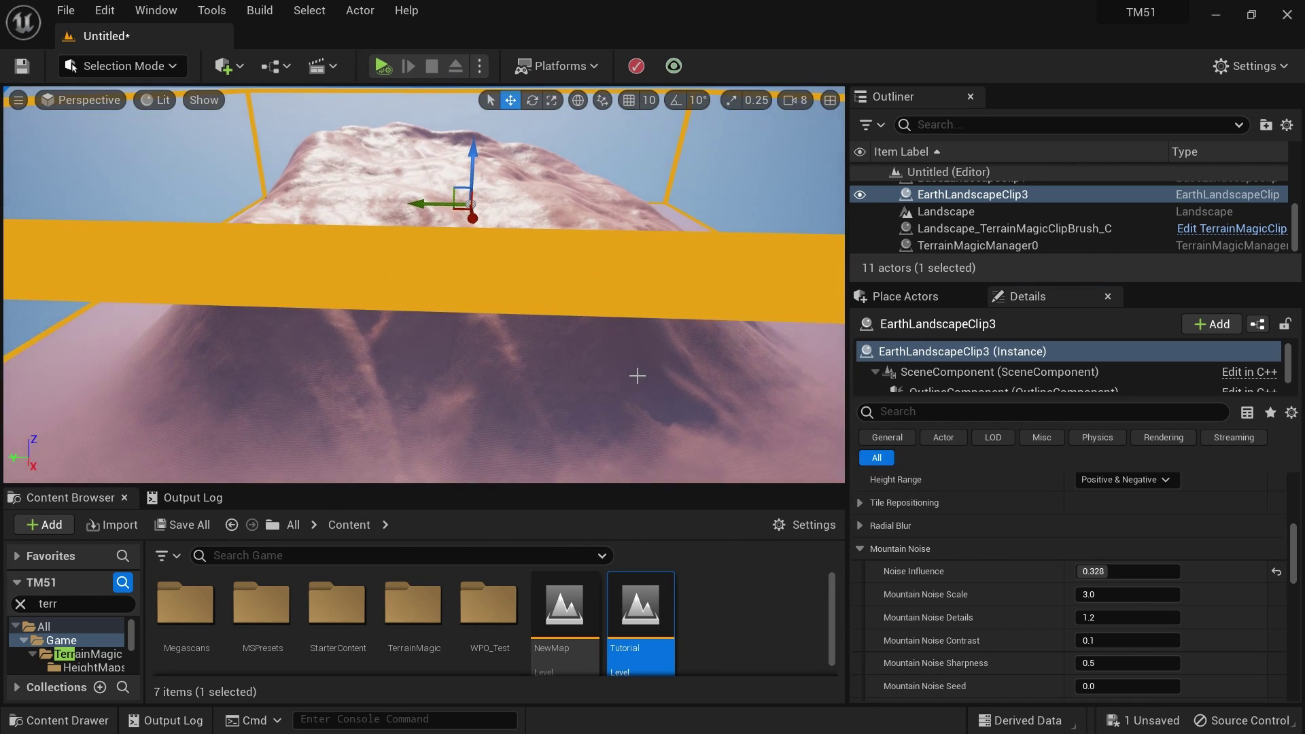
{"action": "key", "text": "w"}
{"action": "right_click_drag", "start_coordinate": [638, 372], "coordinate": [636, 353]}
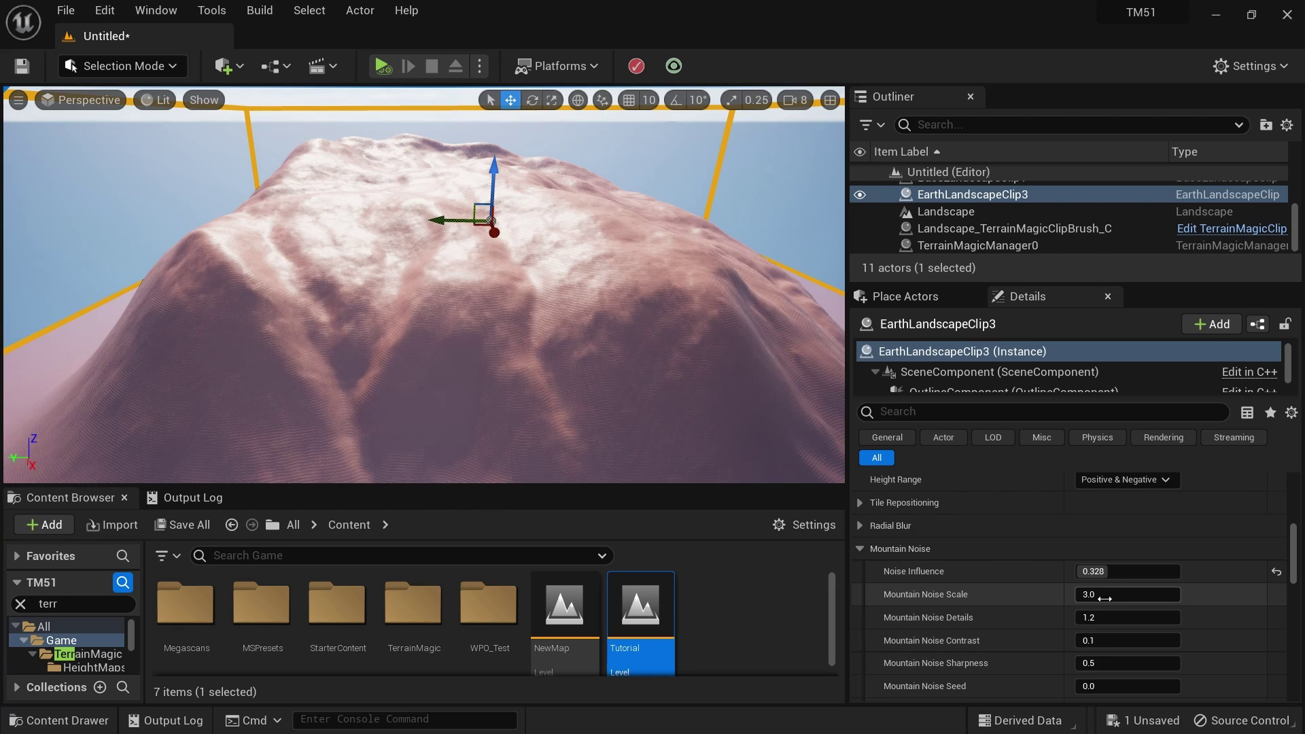
{"action": "left_click_drag", "start_coordinate": [1095, 595], "coordinate": [1099, 595]}
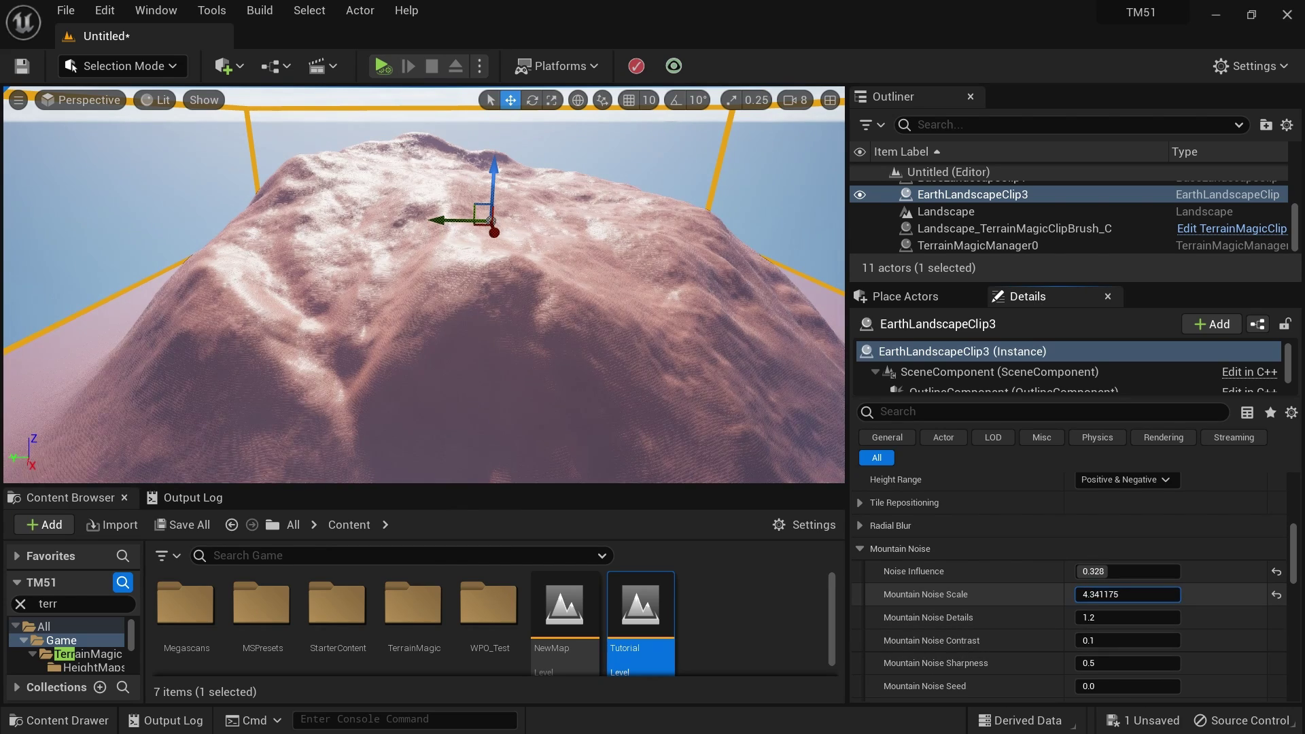
{"action": "right_click_drag", "start_coordinate": [721, 411], "coordinate": [794, 407]}
{"action": "key", "text": "a"}
{"action": "right_click_drag", "start_coordinate": [659, 408], "coordinate": [625, 405]}
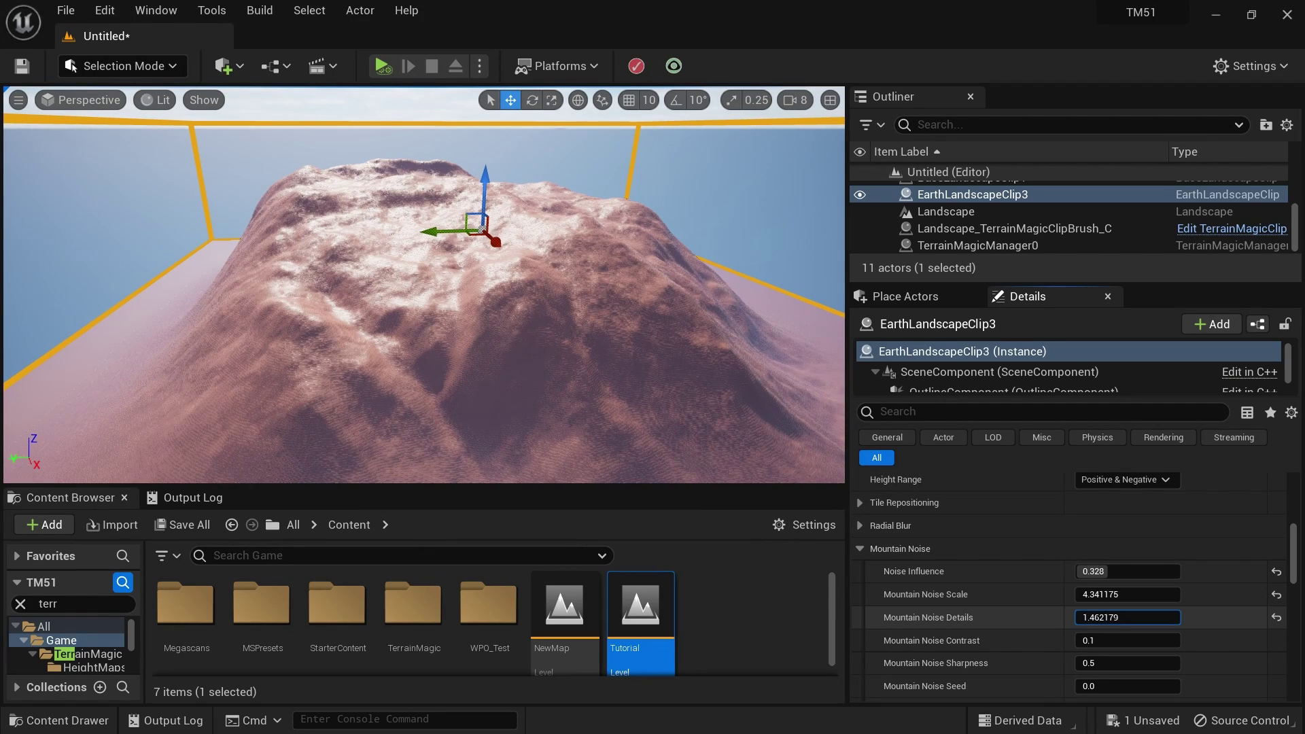
{"action": "left_click_drag", "start_coordinate": [1108, 617], "coordinate": [1091, 617]}
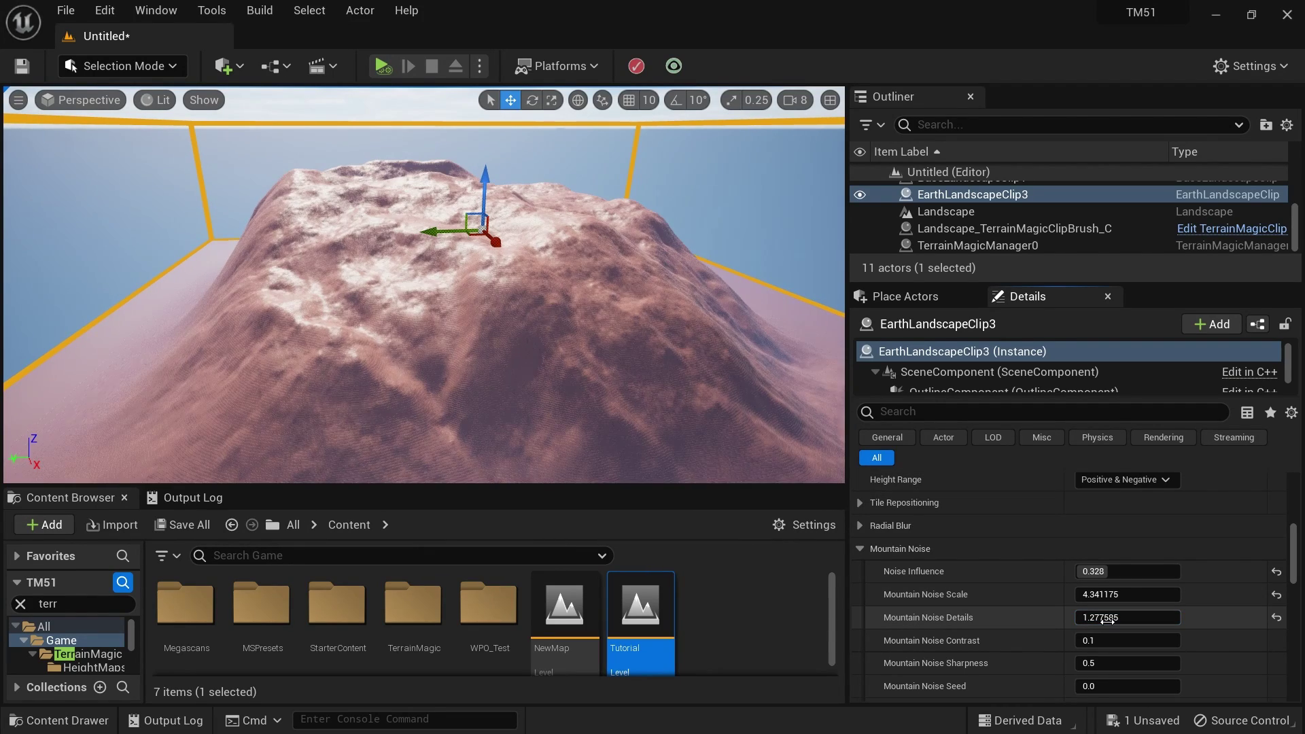
Step: Turn off the landscape clips preview mode to show the mountain noise with the landscape material
{"action": "mouse_move", "coordinate": [712, 454]}
{"action": "right_mouse_down"}
{"action": "mouse_move", "coordinate": [754, 473]}
{"action": "mouse_move", "coordinate": [717, 461]}
{"action": "mouse_move", "coordinate": [722, 435]}
{"action": "mouse_move", "coordinate": [695, 435]}
{"action": "right_mouse_up"}
{"action": "right_click_drag", "start_coordinate": [698, 329], "coordinate": [698, 329]}
{"action": "key", "text": "w"}
{"action": "left_click", "coordinate": [676, 68]}
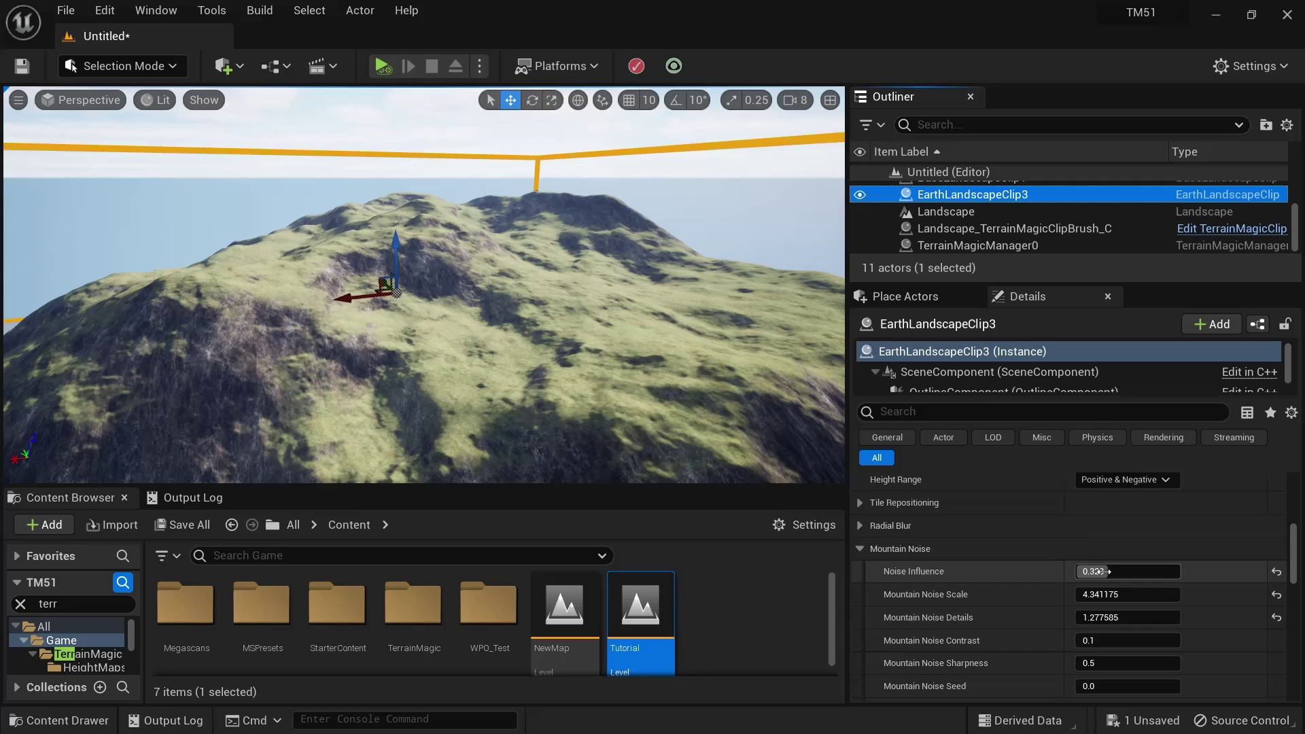
Step: Set the Noise Influence to 0 and invalidate the landscape clips to compare the terrain without mountain noise
{"action": "left_click", "coordinate": [1100, 571]}
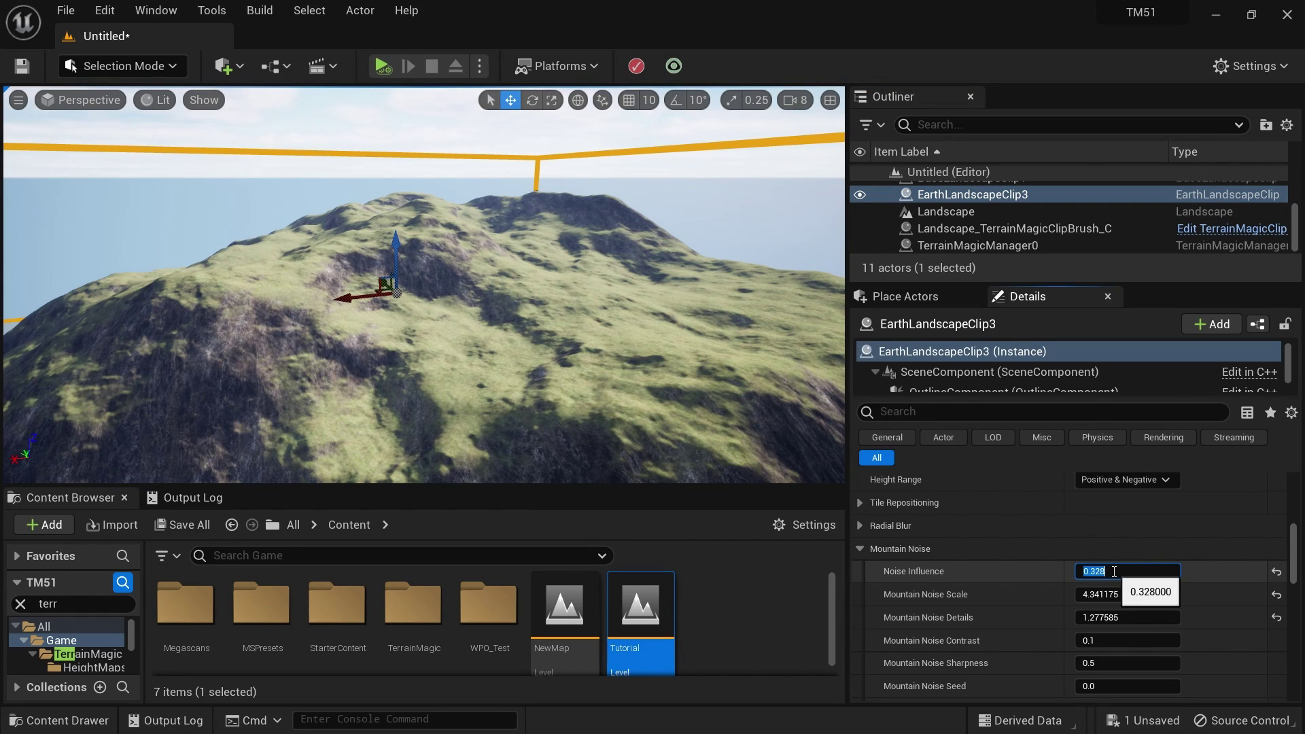
{"action": "key", "text": "Return"}
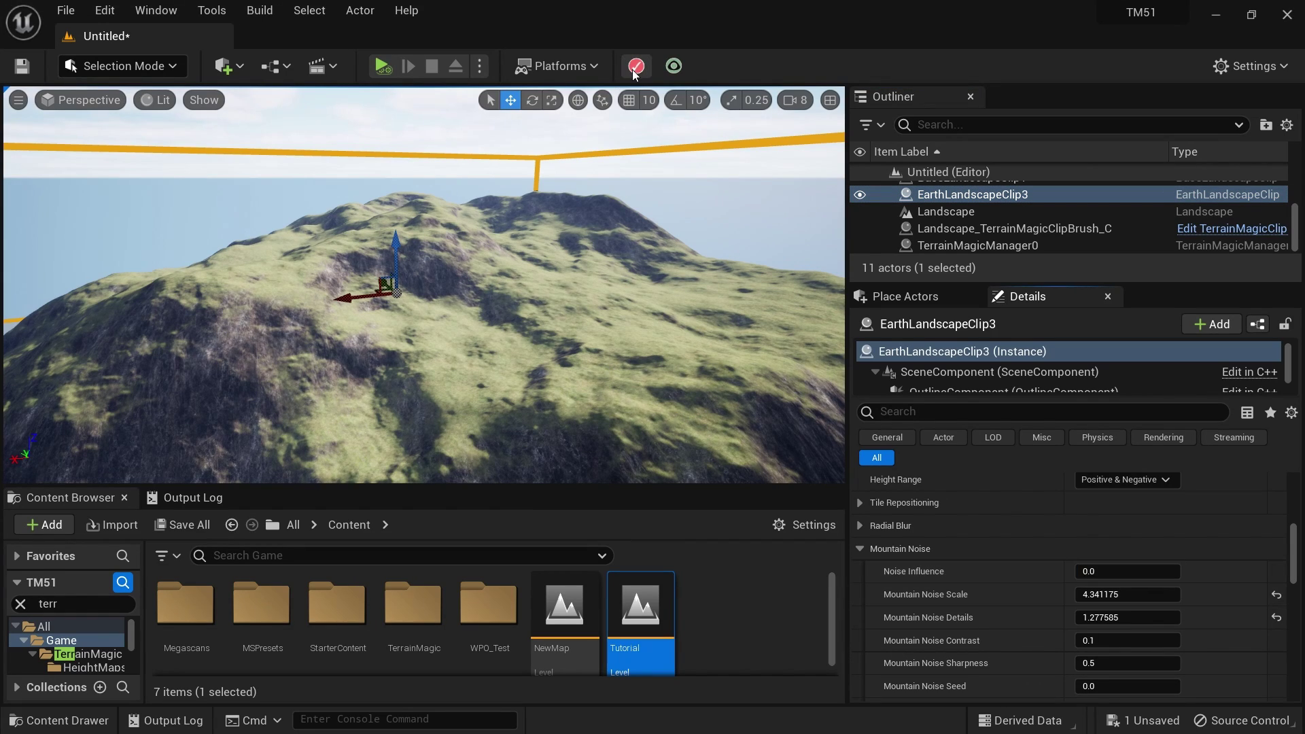
{"action": "left_click", "coordinate": [635, 68]}
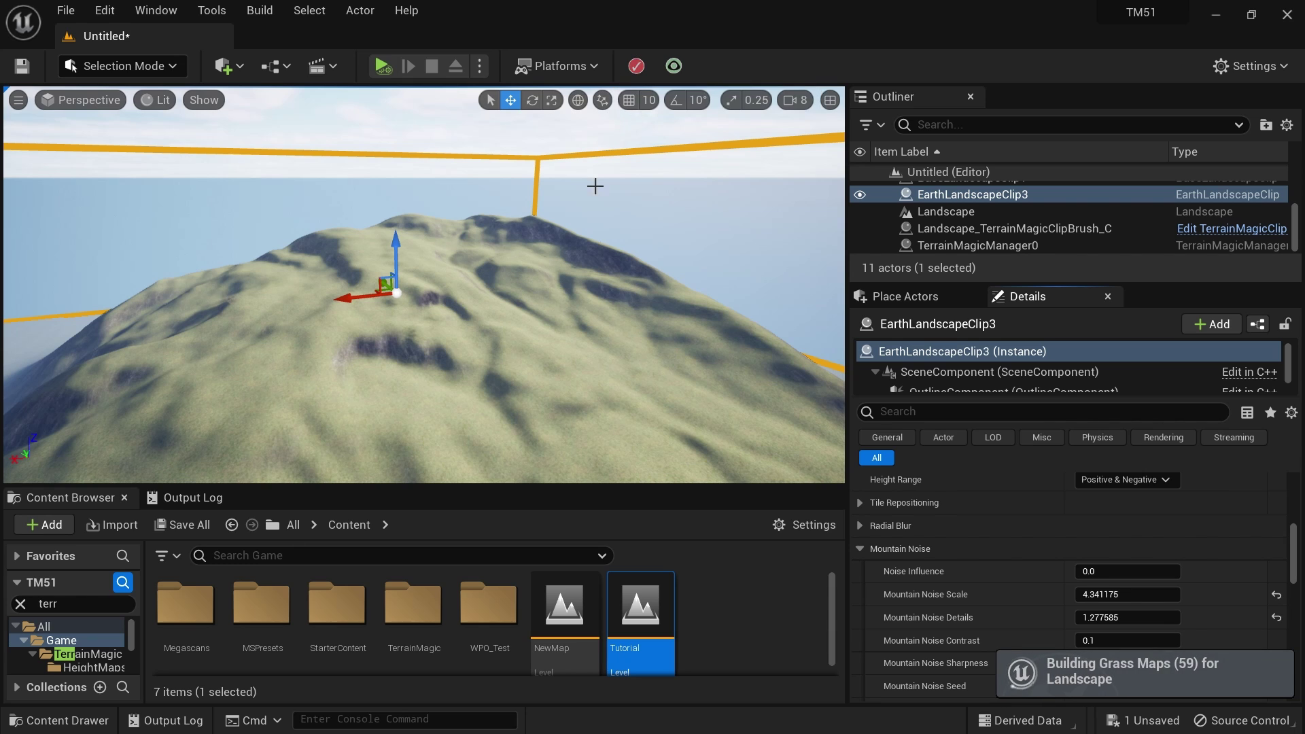
{"action": "key", "text": "s"}
{"action": "right_click_drag", "start_coordinate": [424, 285], "coordinate": [463, 318]}
{"action": "key", "text": "w"}
{"action": "key", "text": "s"}
{"action": "key", "text": "w"}
{"action": "key", "text": "a"}
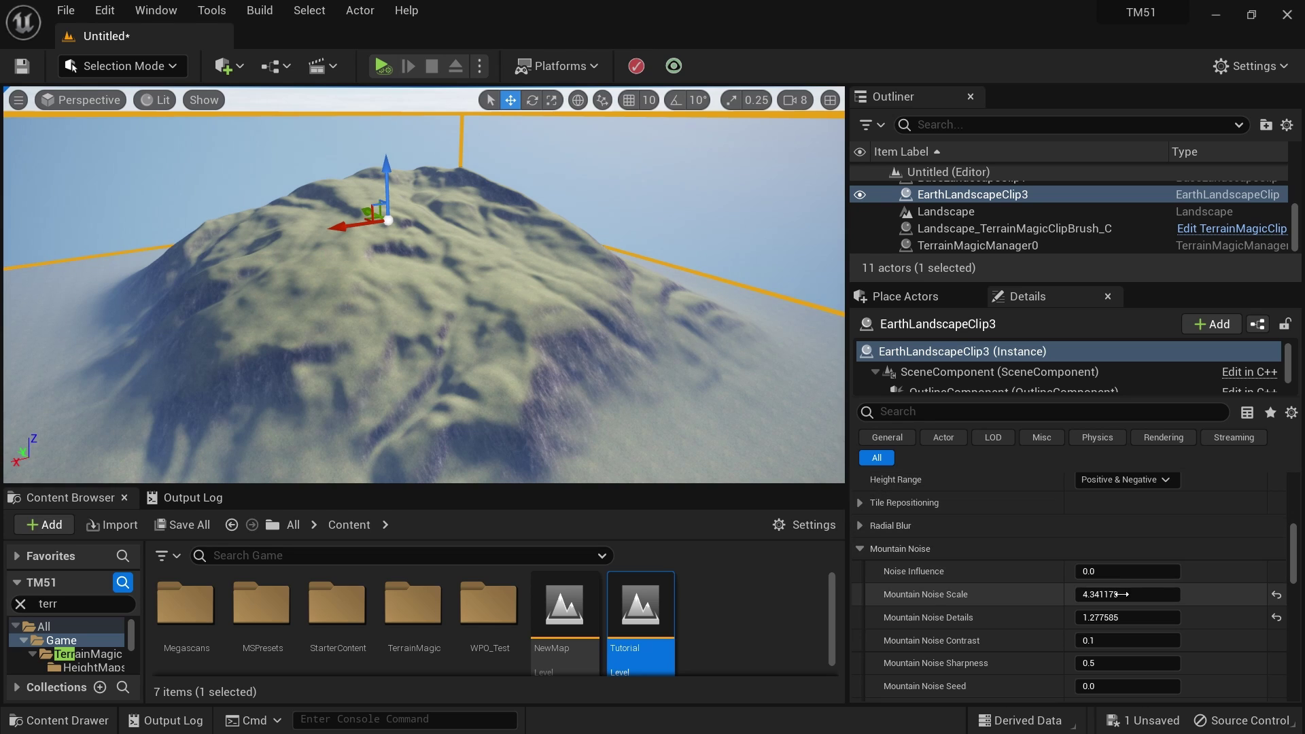
Step: Restore the Noise Influence to 0.328, invalidate the landscape clips and examine the mountain from several sides
{"action": "left_click", "coordinate": [1117, 571]}
{"action": "type", "text": "0.328"}
{"action": "key", "text": "Return"}
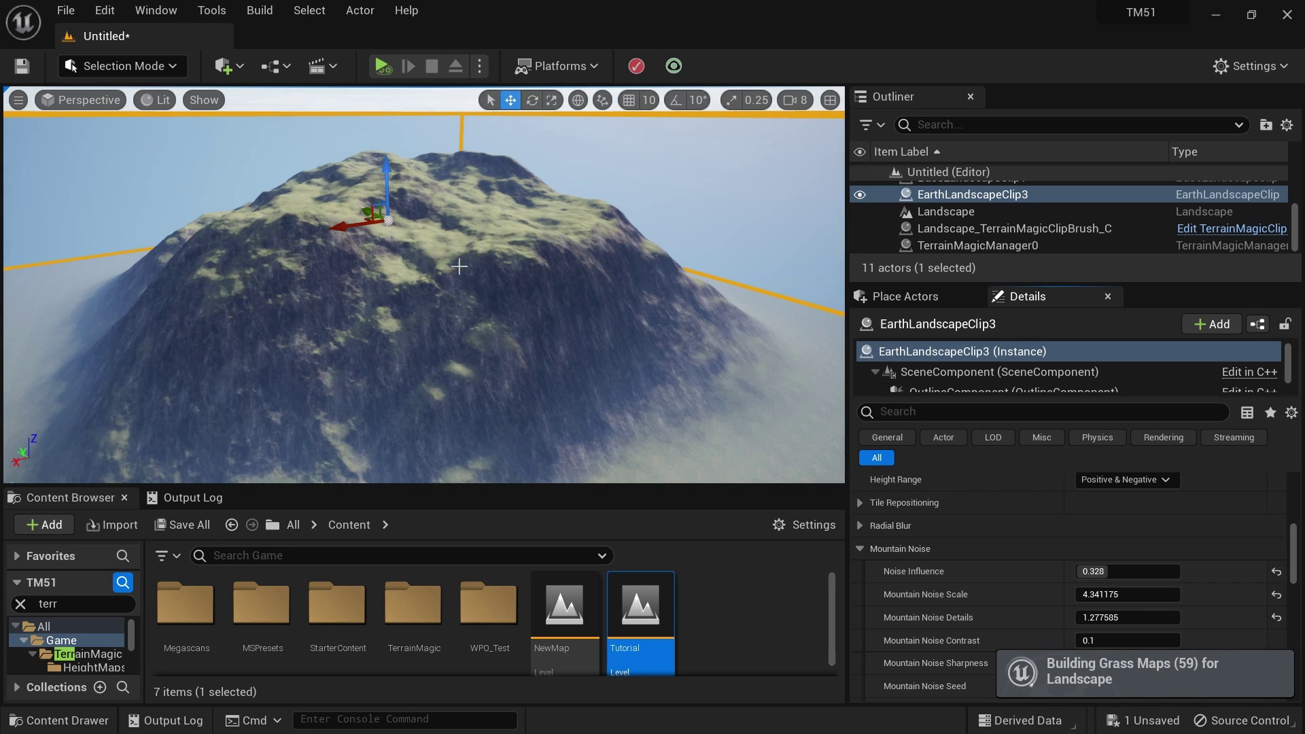
{"action": "right_click_drag", "start_coordinate": [544, 306], "coordinate": [645, 289]}
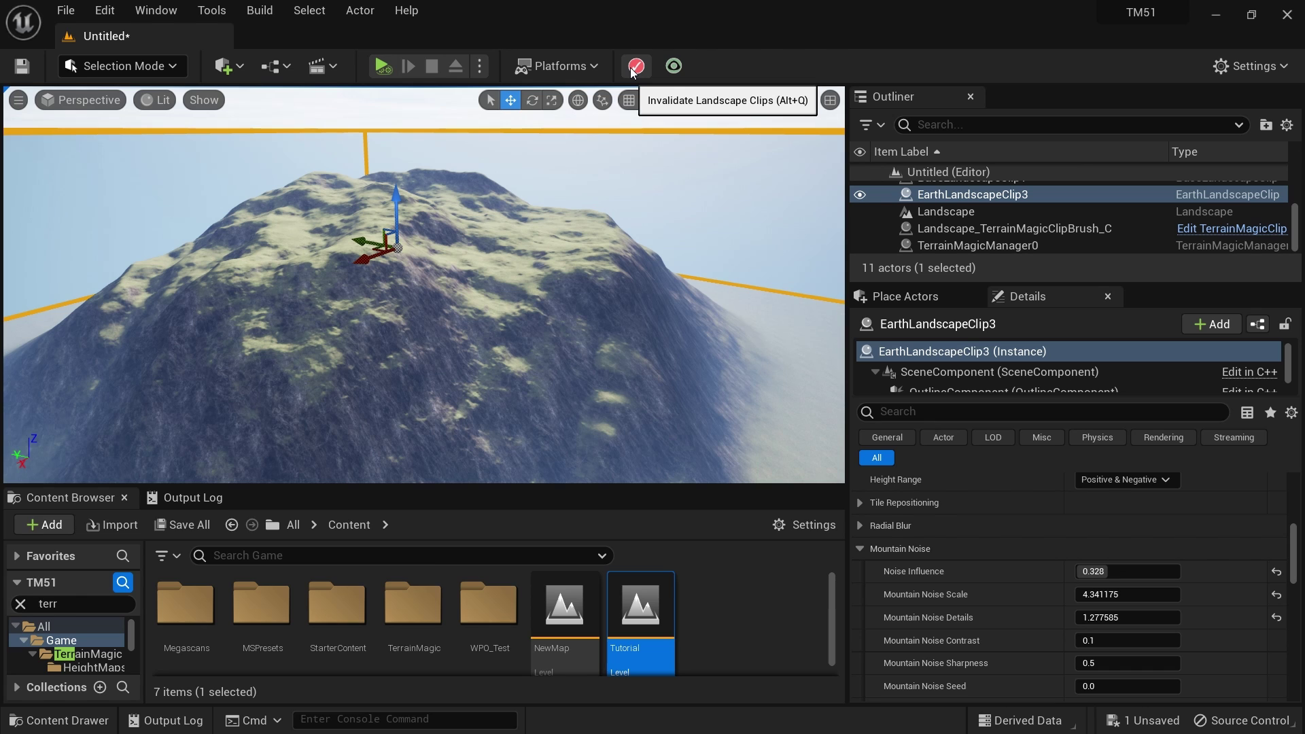
{"action": "mouse_move", "coordinate": [505, 259]}
{"action": "right_mouse_down"}
{"action": "mouse_move", "coordinate": [525, 284]}
{"action": "mouse_move", "coordinate": [520, 269]}
{"action": "right_mouse_up"}
{"action": "right_click_drag", "start_coordinate": [366, 272], "coordinate": [551, 270]}
{"action": "key", "text": "a"}
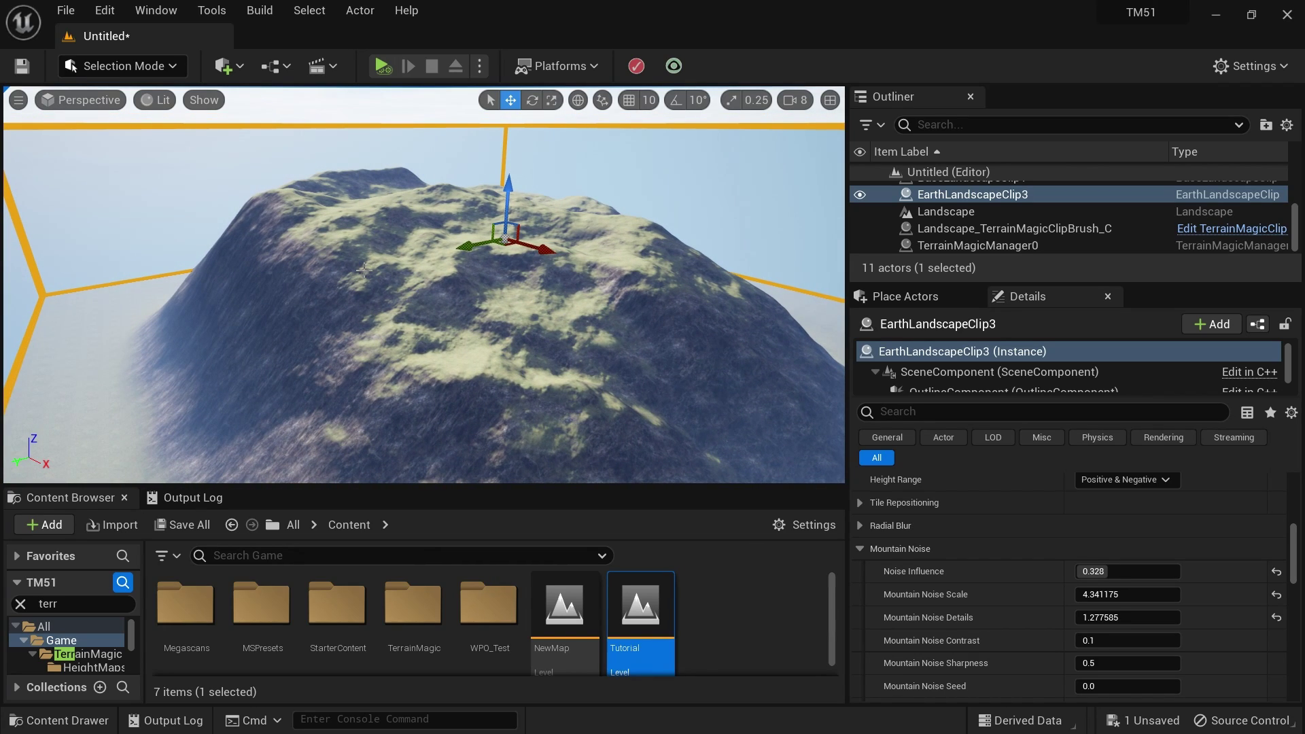